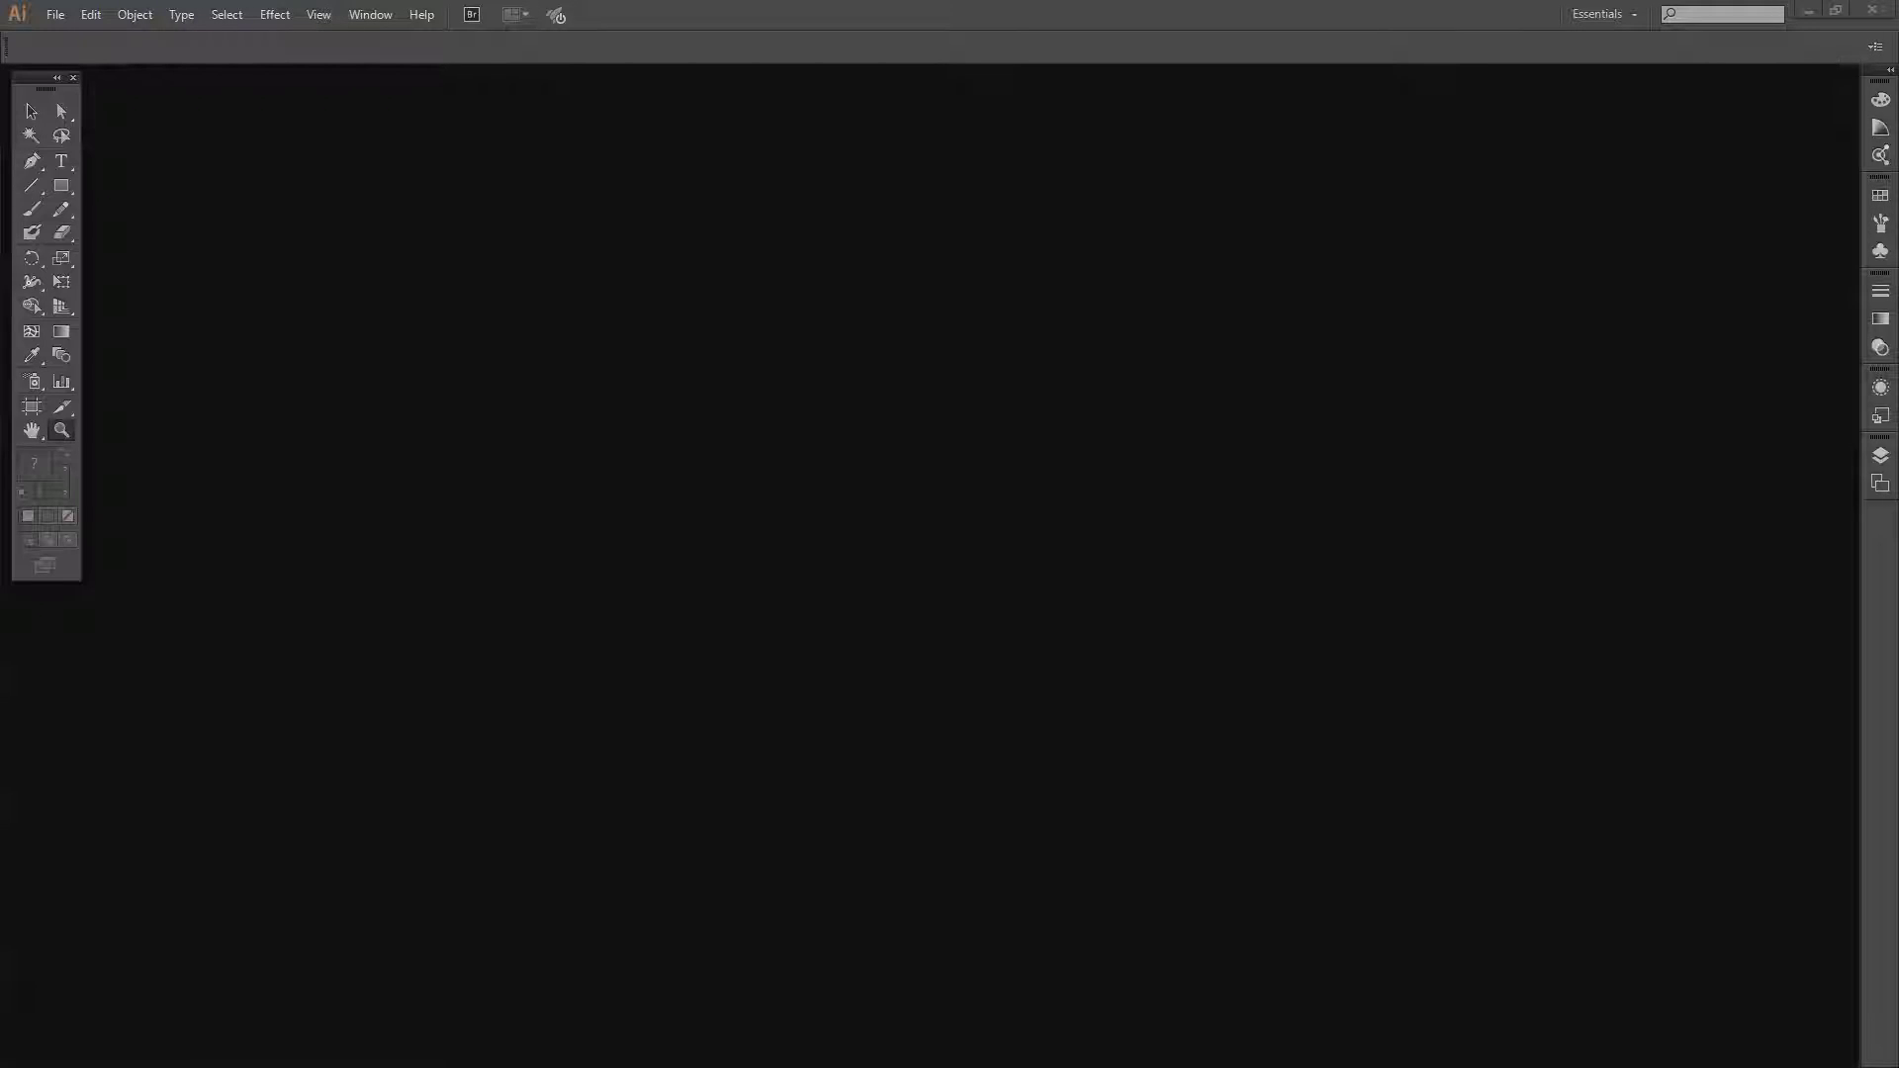
# - Create a new 250 × 250 pt RGB document from File > New
pyautogui.click(59, 15)
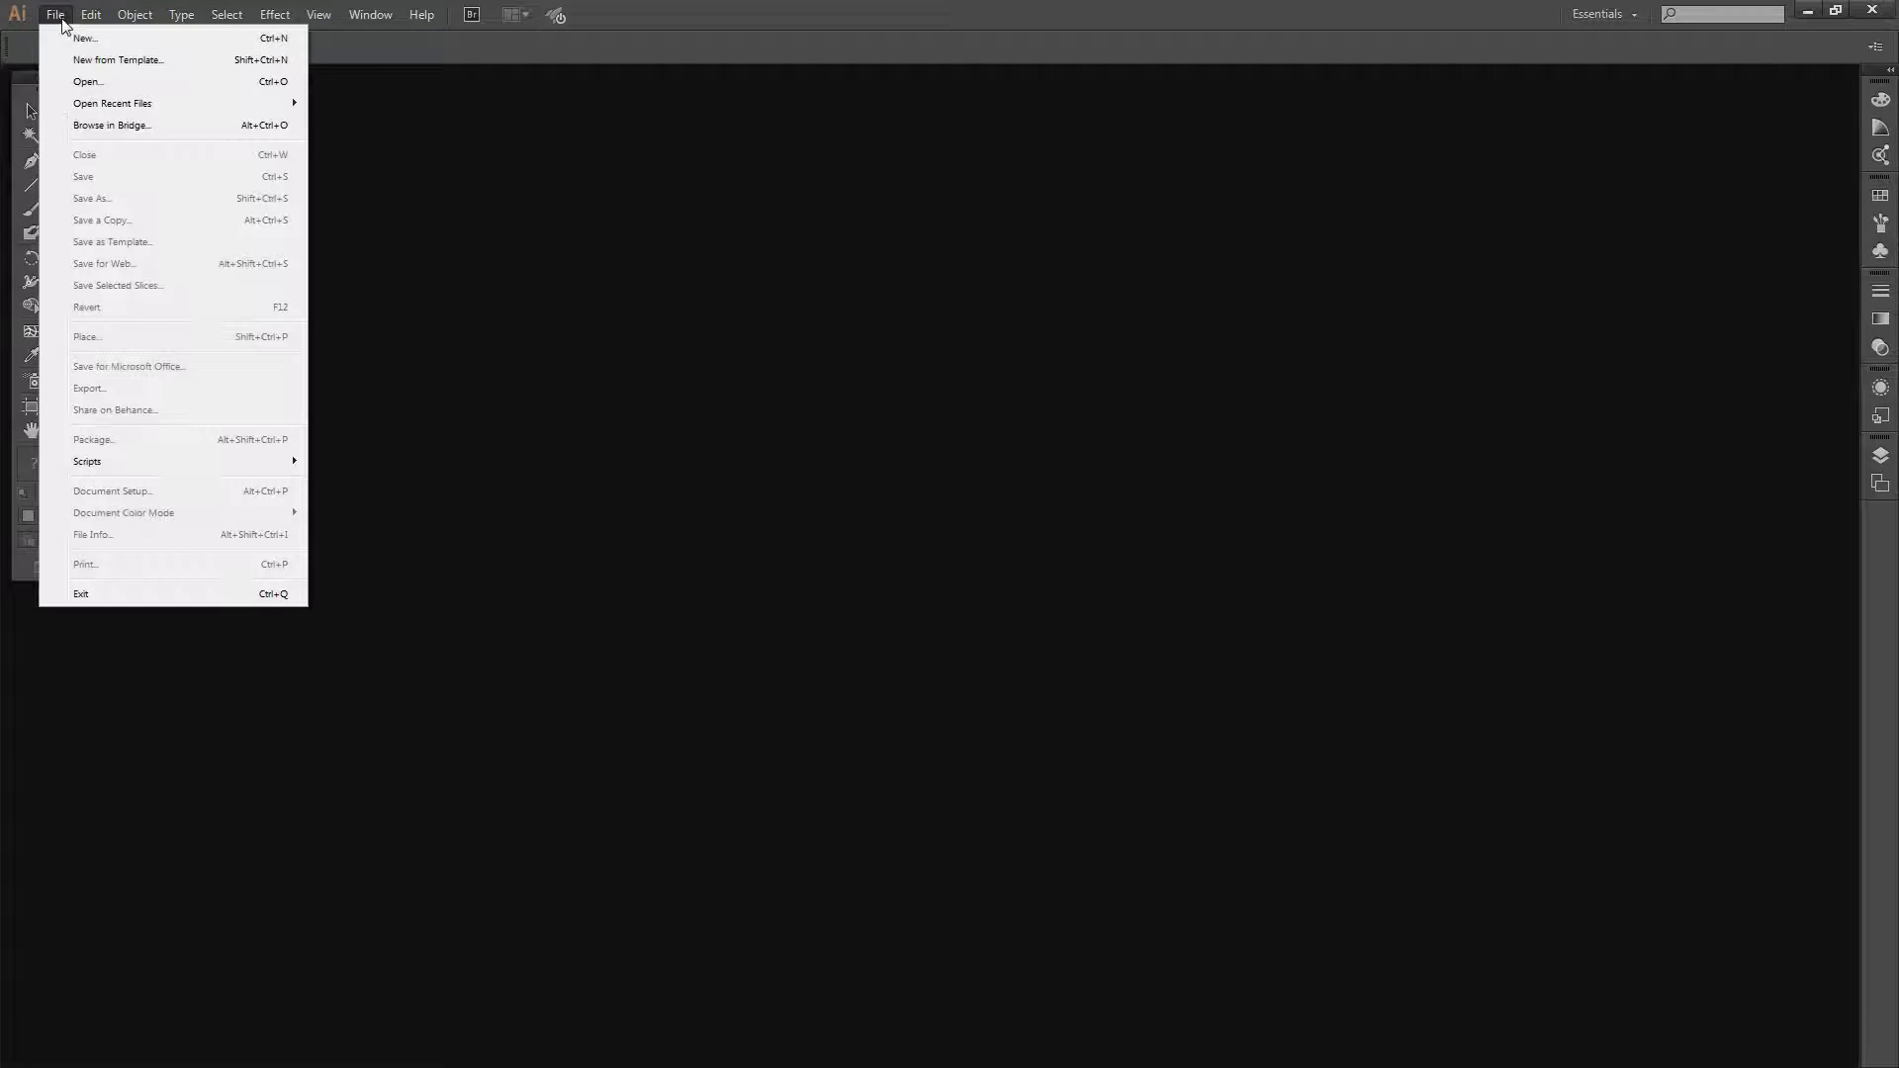
pyautogui.click(83, 38)
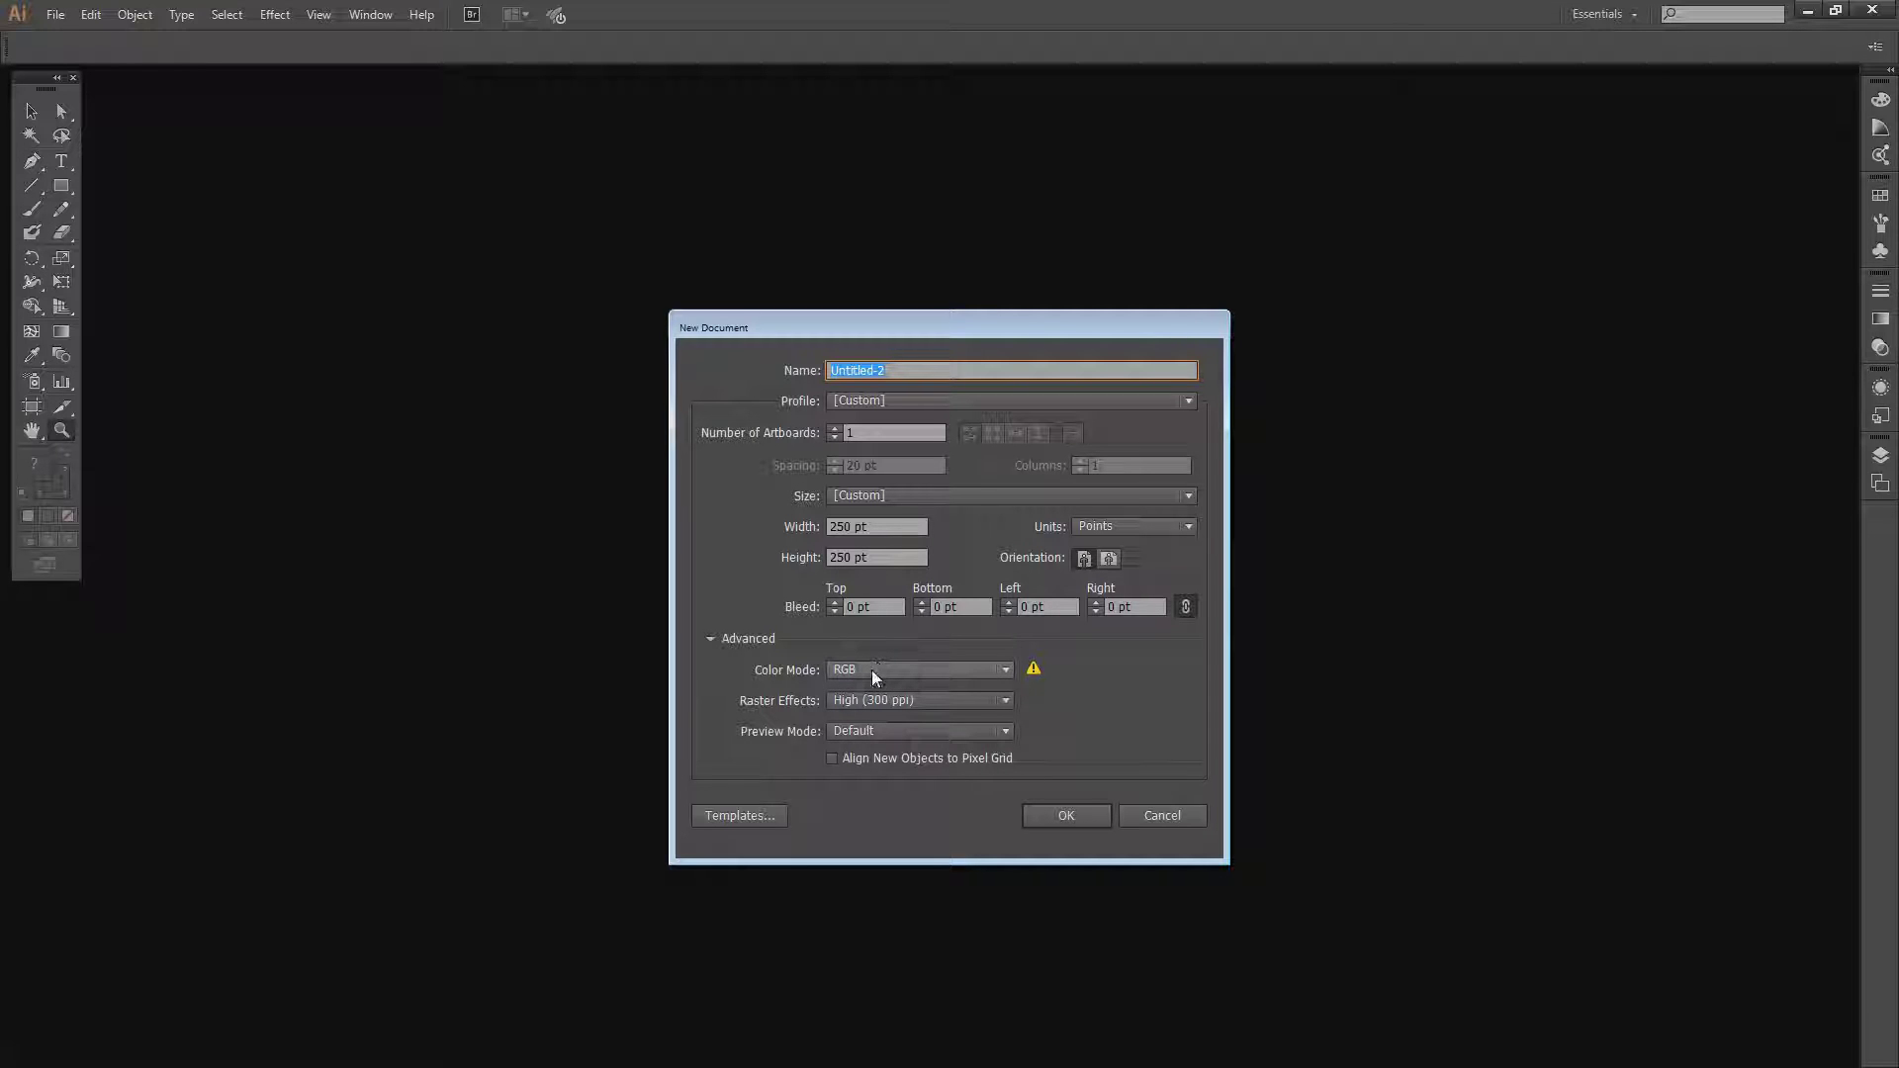
pyautogui.click(1058, 815)
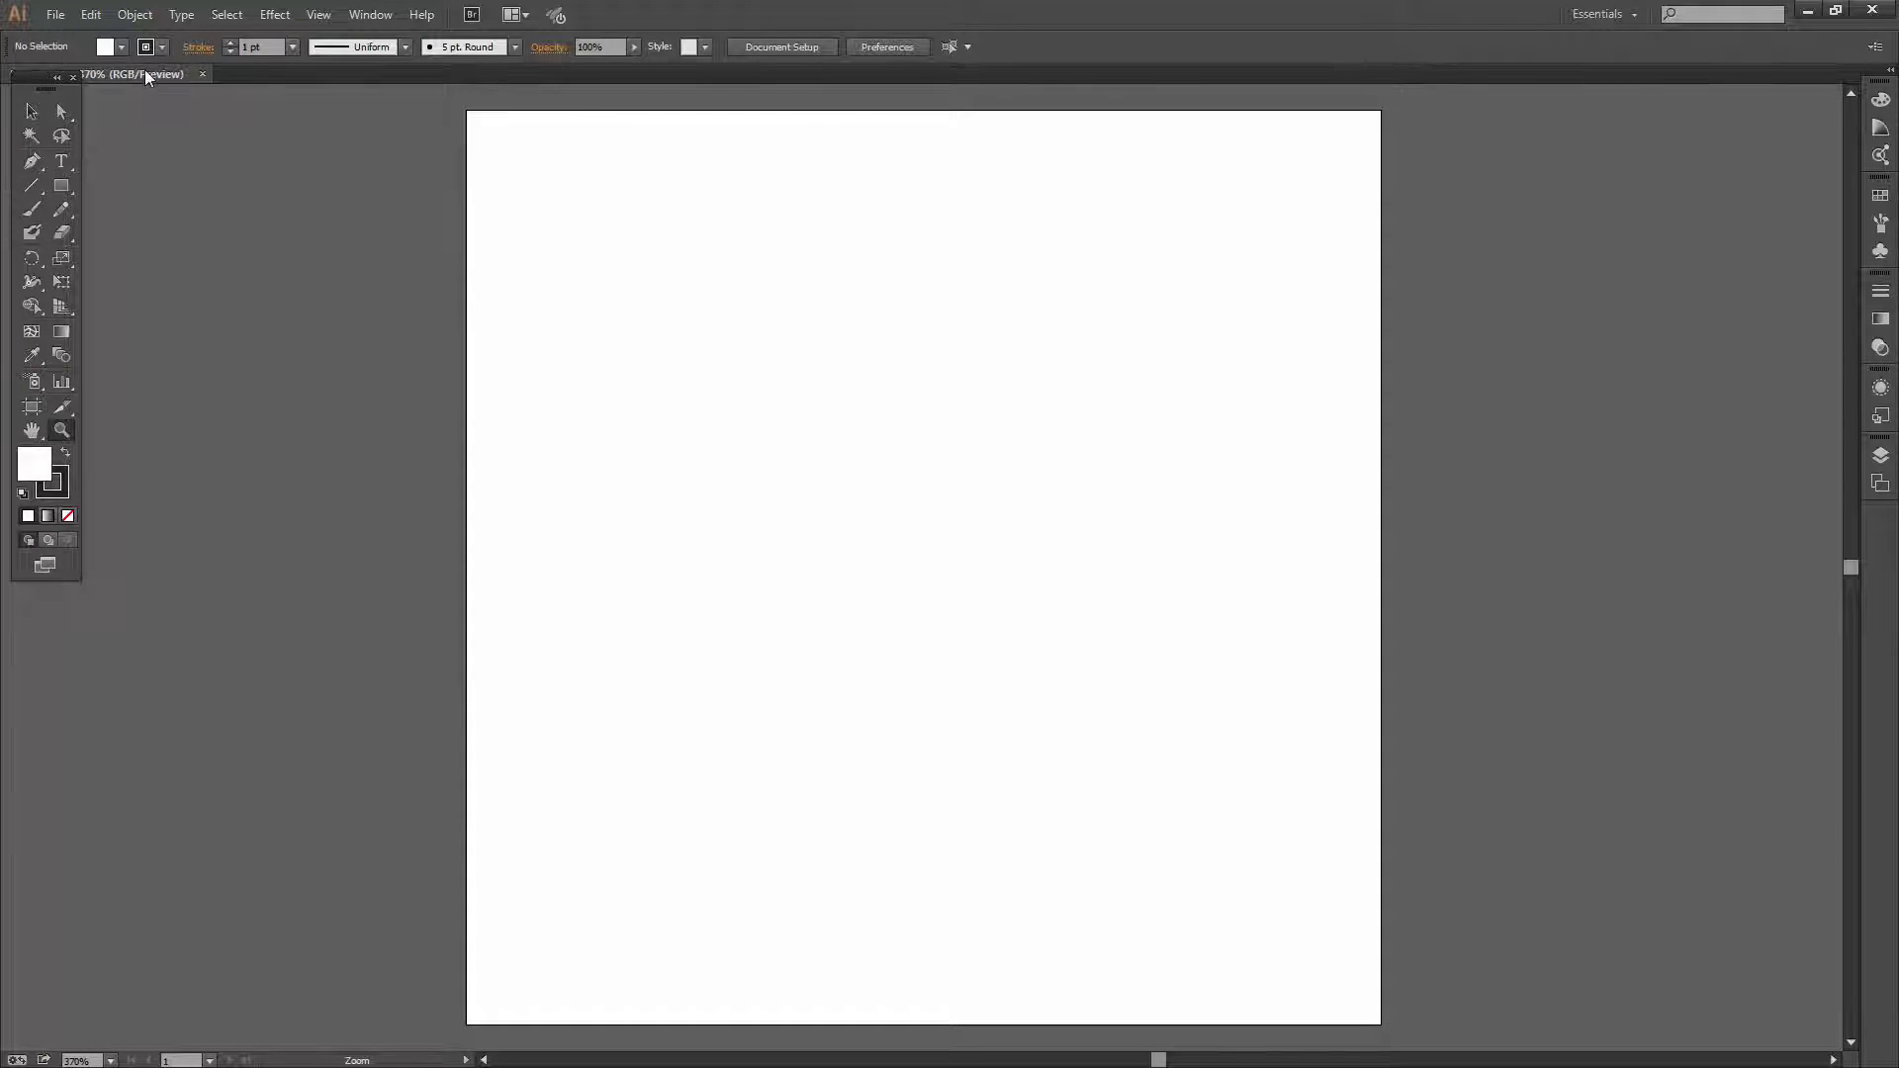
# - Float the Untitled-2 document in its own window and fit the 250 × 250 pt artboard with Ctrl+0
pyautogui.moveTo(148, 75); pyautogui.dragTo(279, 144)
pyautogui.moveTo(1739, 160); pyautogui.dragTo(969, 323)
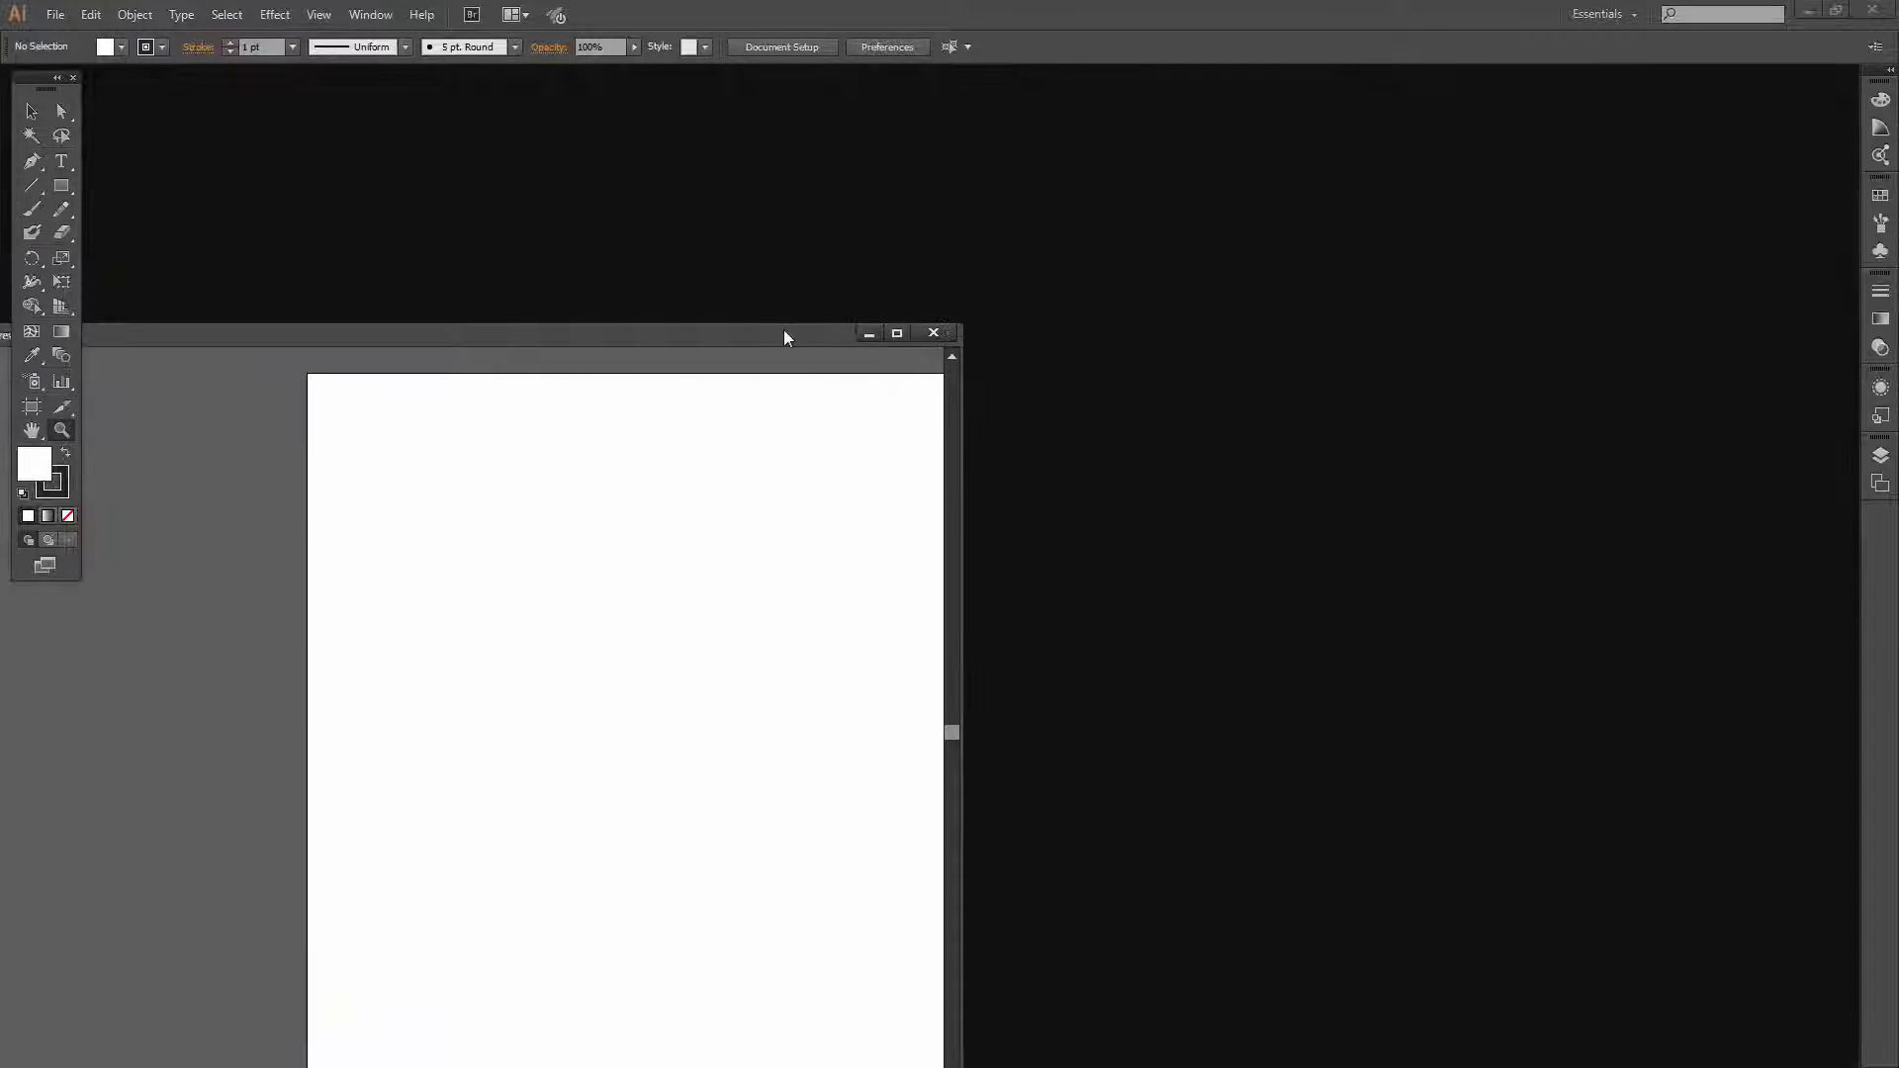
pyautogui.moveTo(792, 330); pyautogui.dragTo(1052, 103)
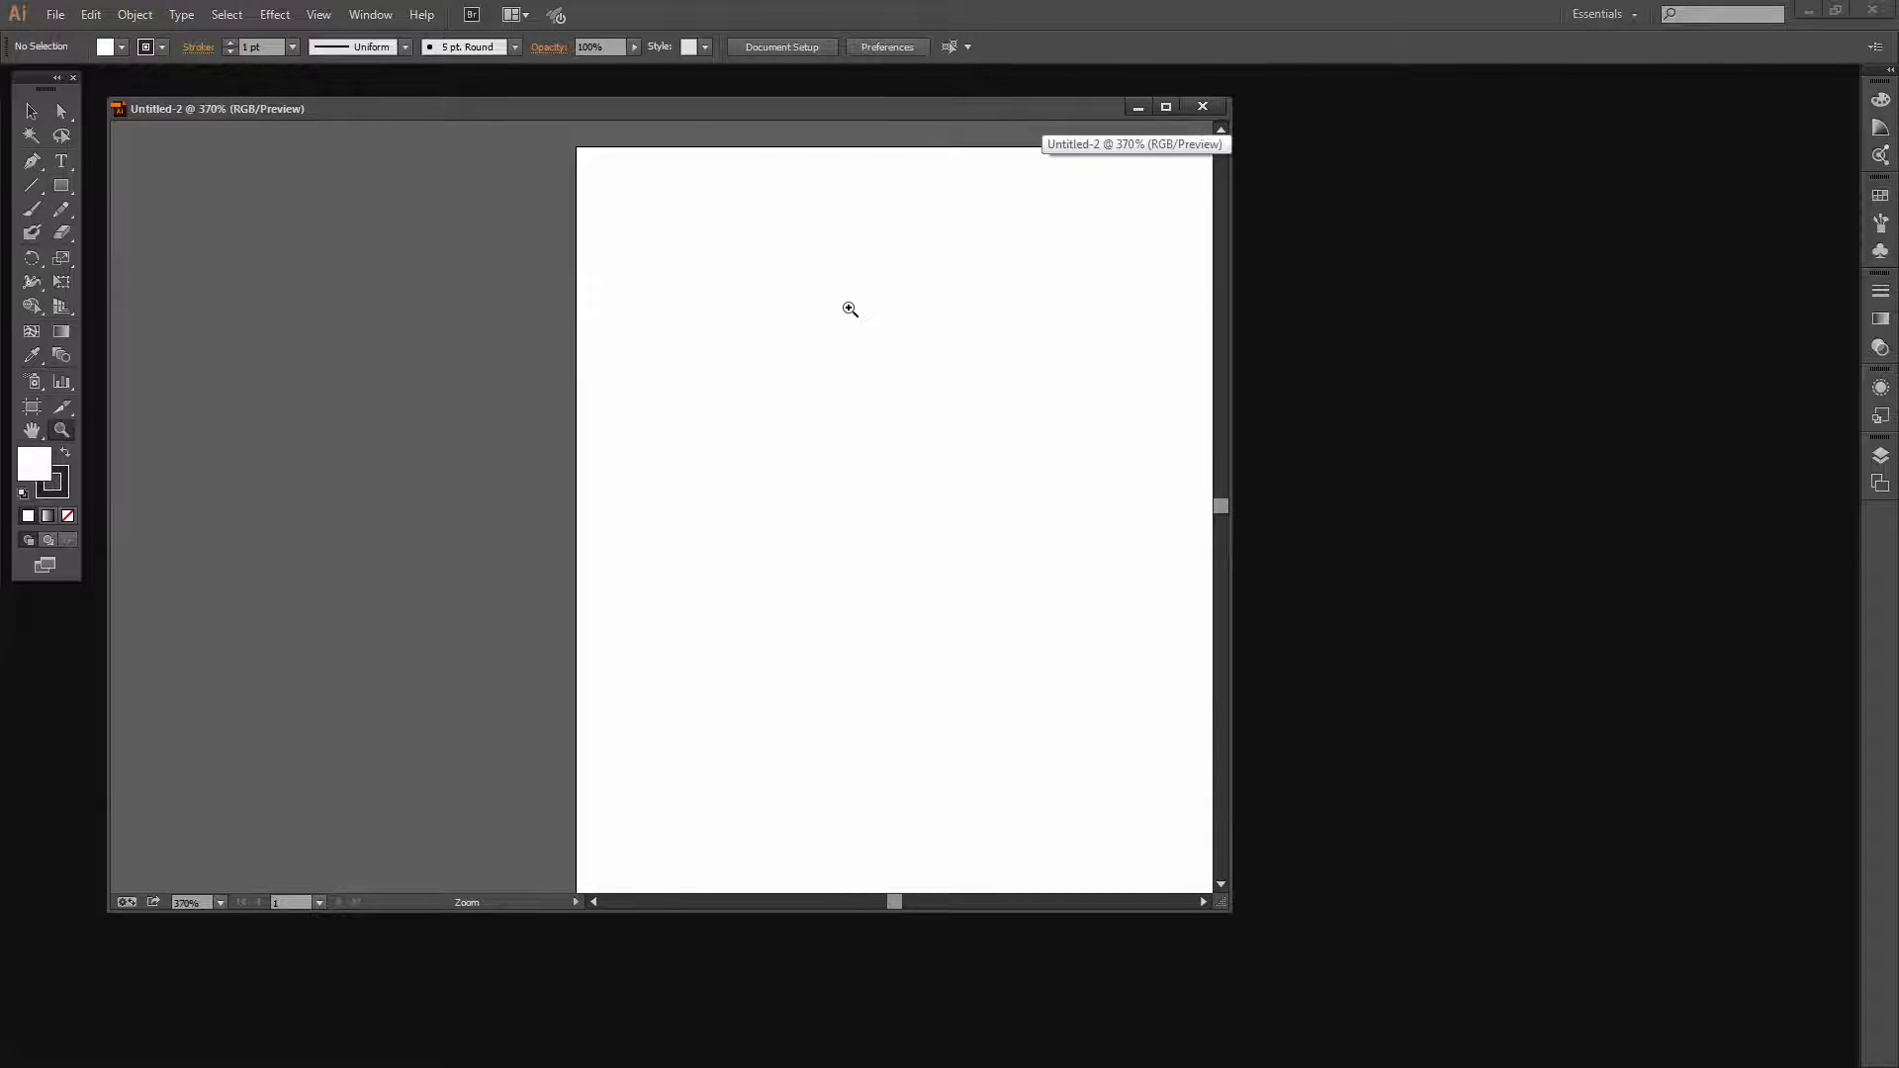
pyautogui.press('ctrl')
pyautogui.hotkey('ctrl', '0')
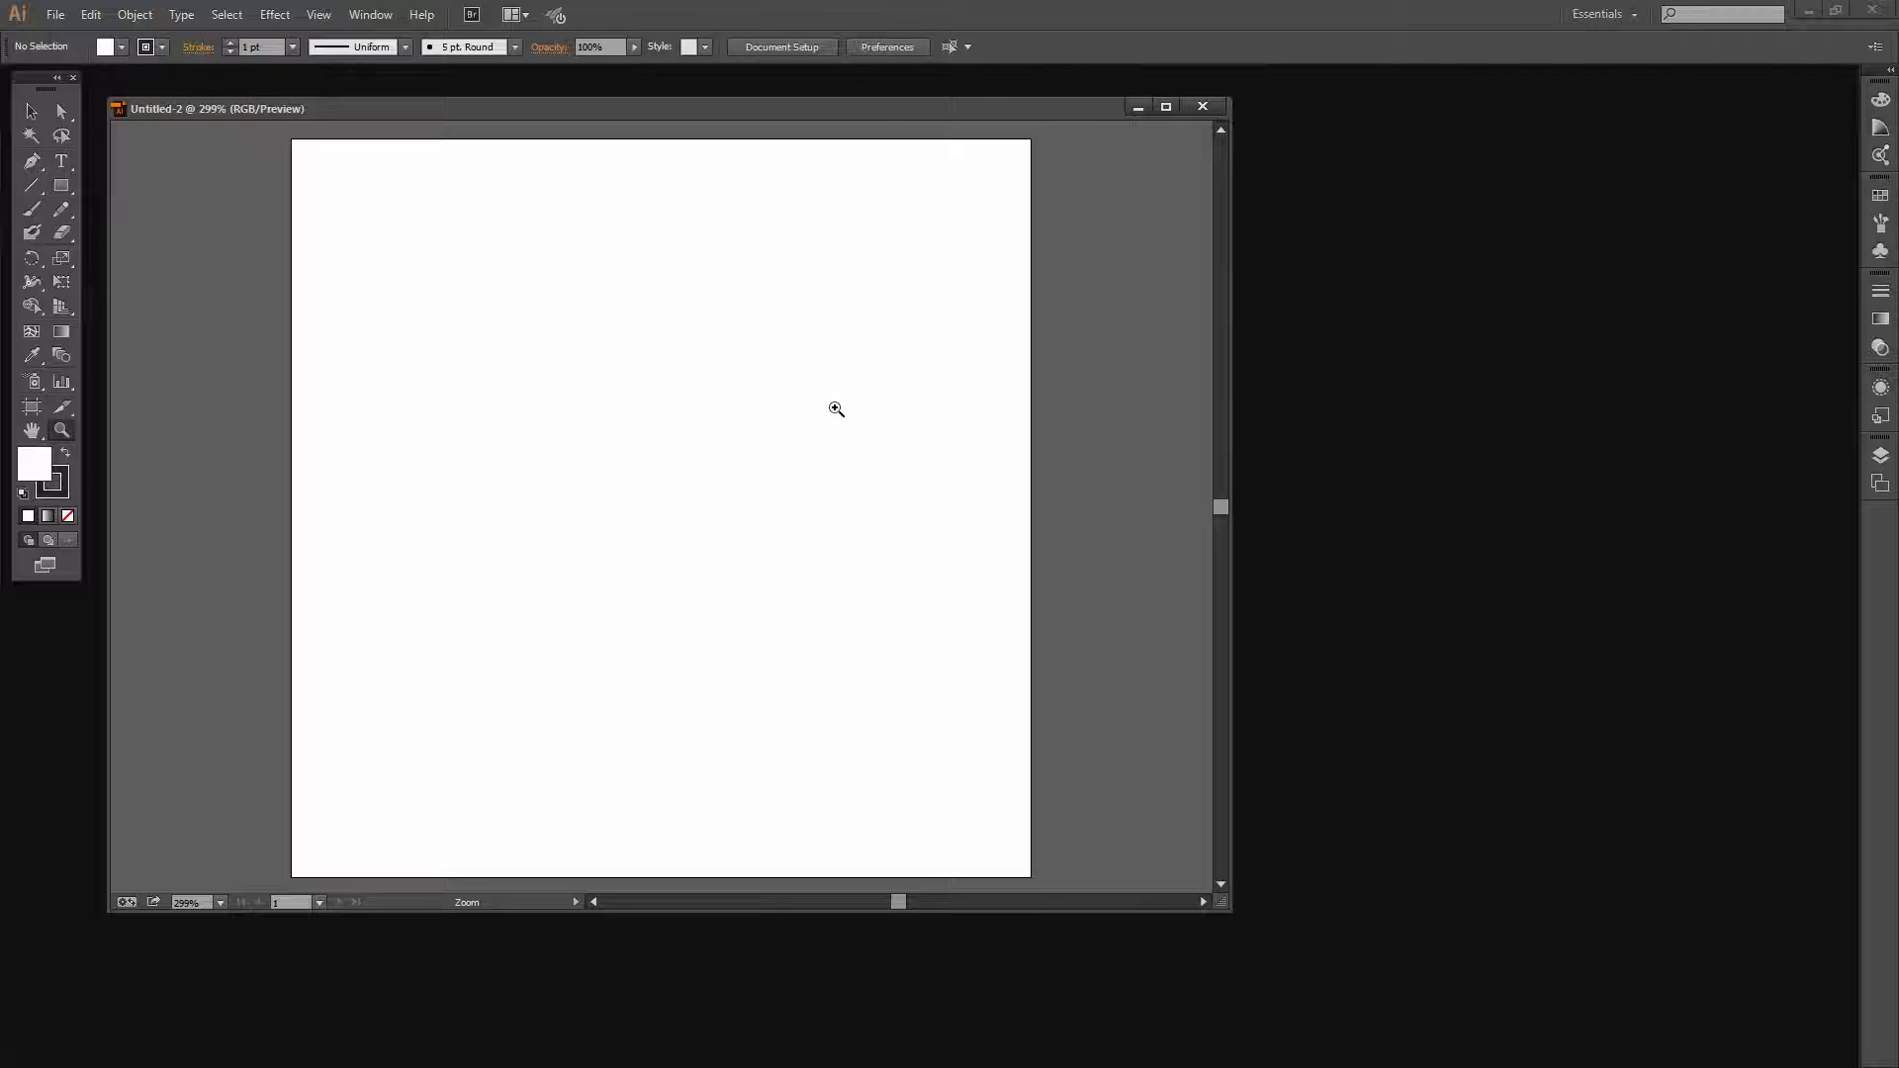
# - Show rulers and drag a vertical guide onto the artboard at about X 47.7 pt
pyautogui.click(320, 14)
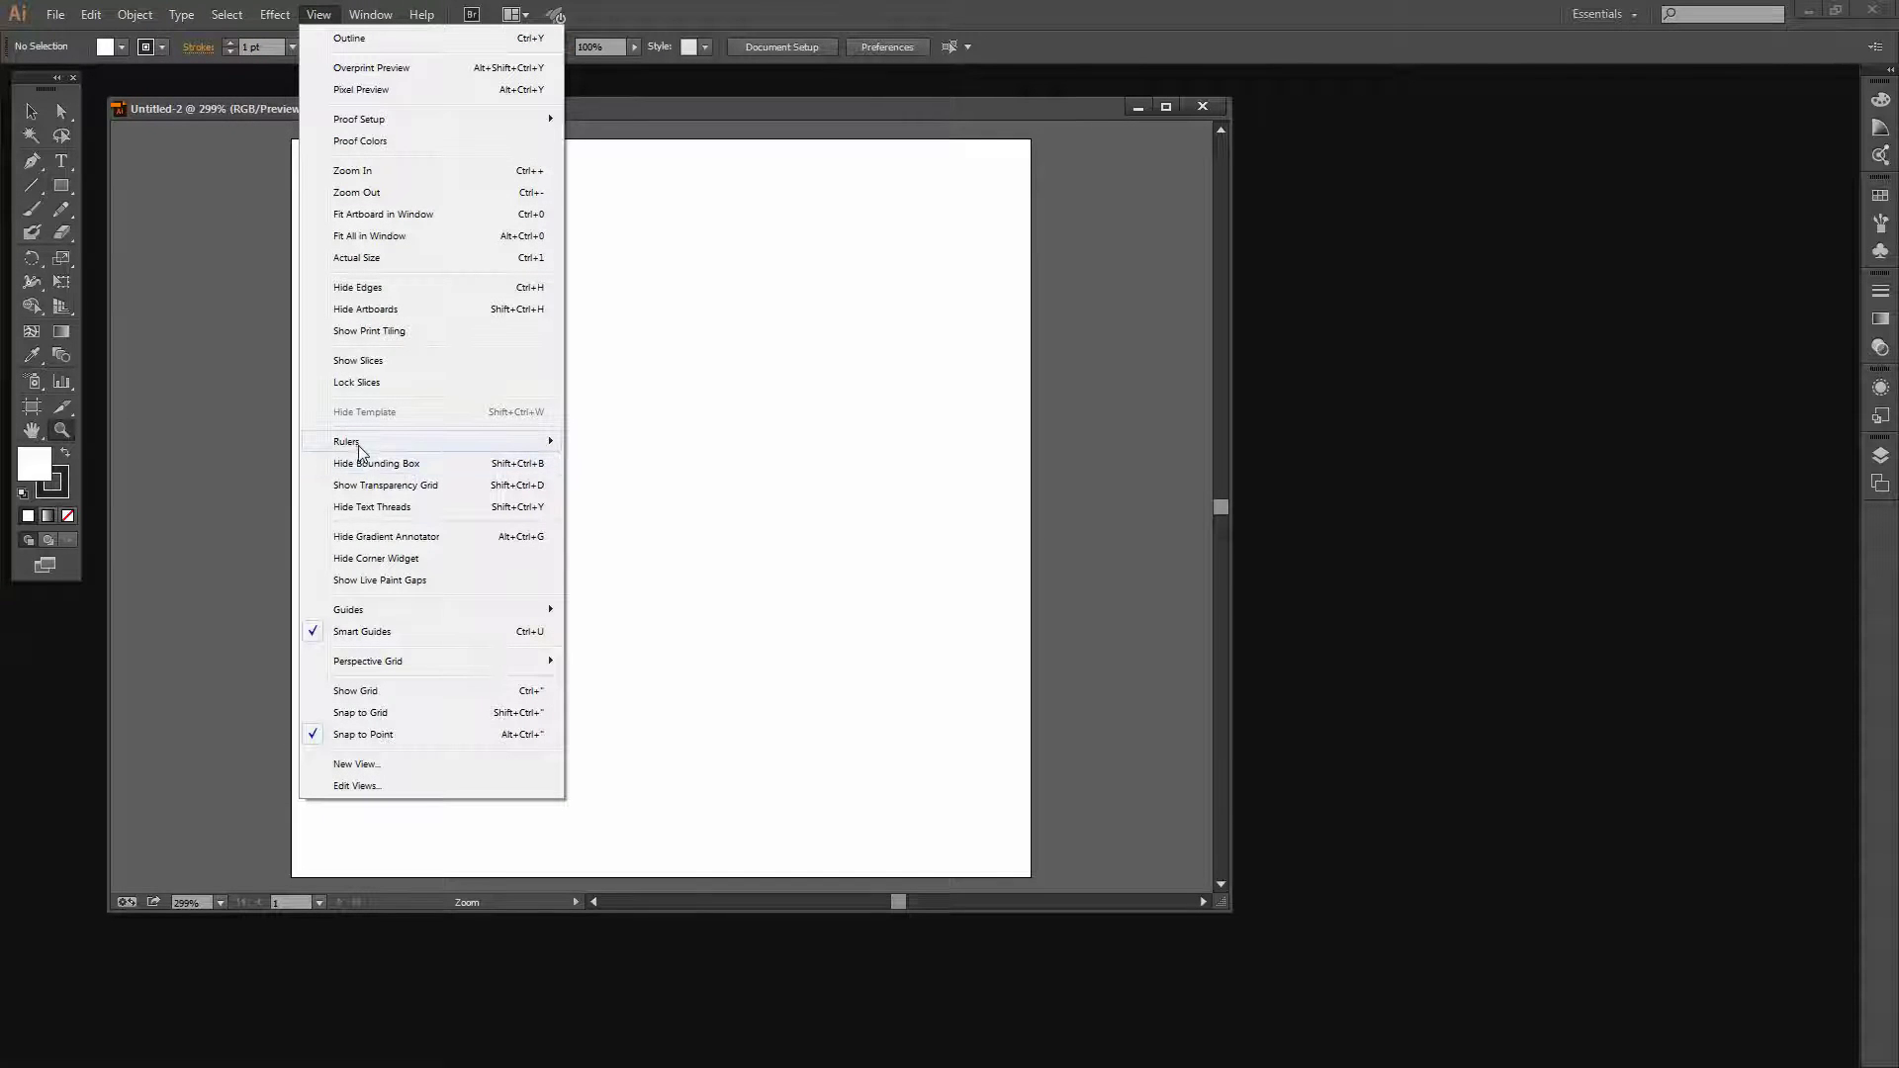
pyautogui.moveTo(358, 445)
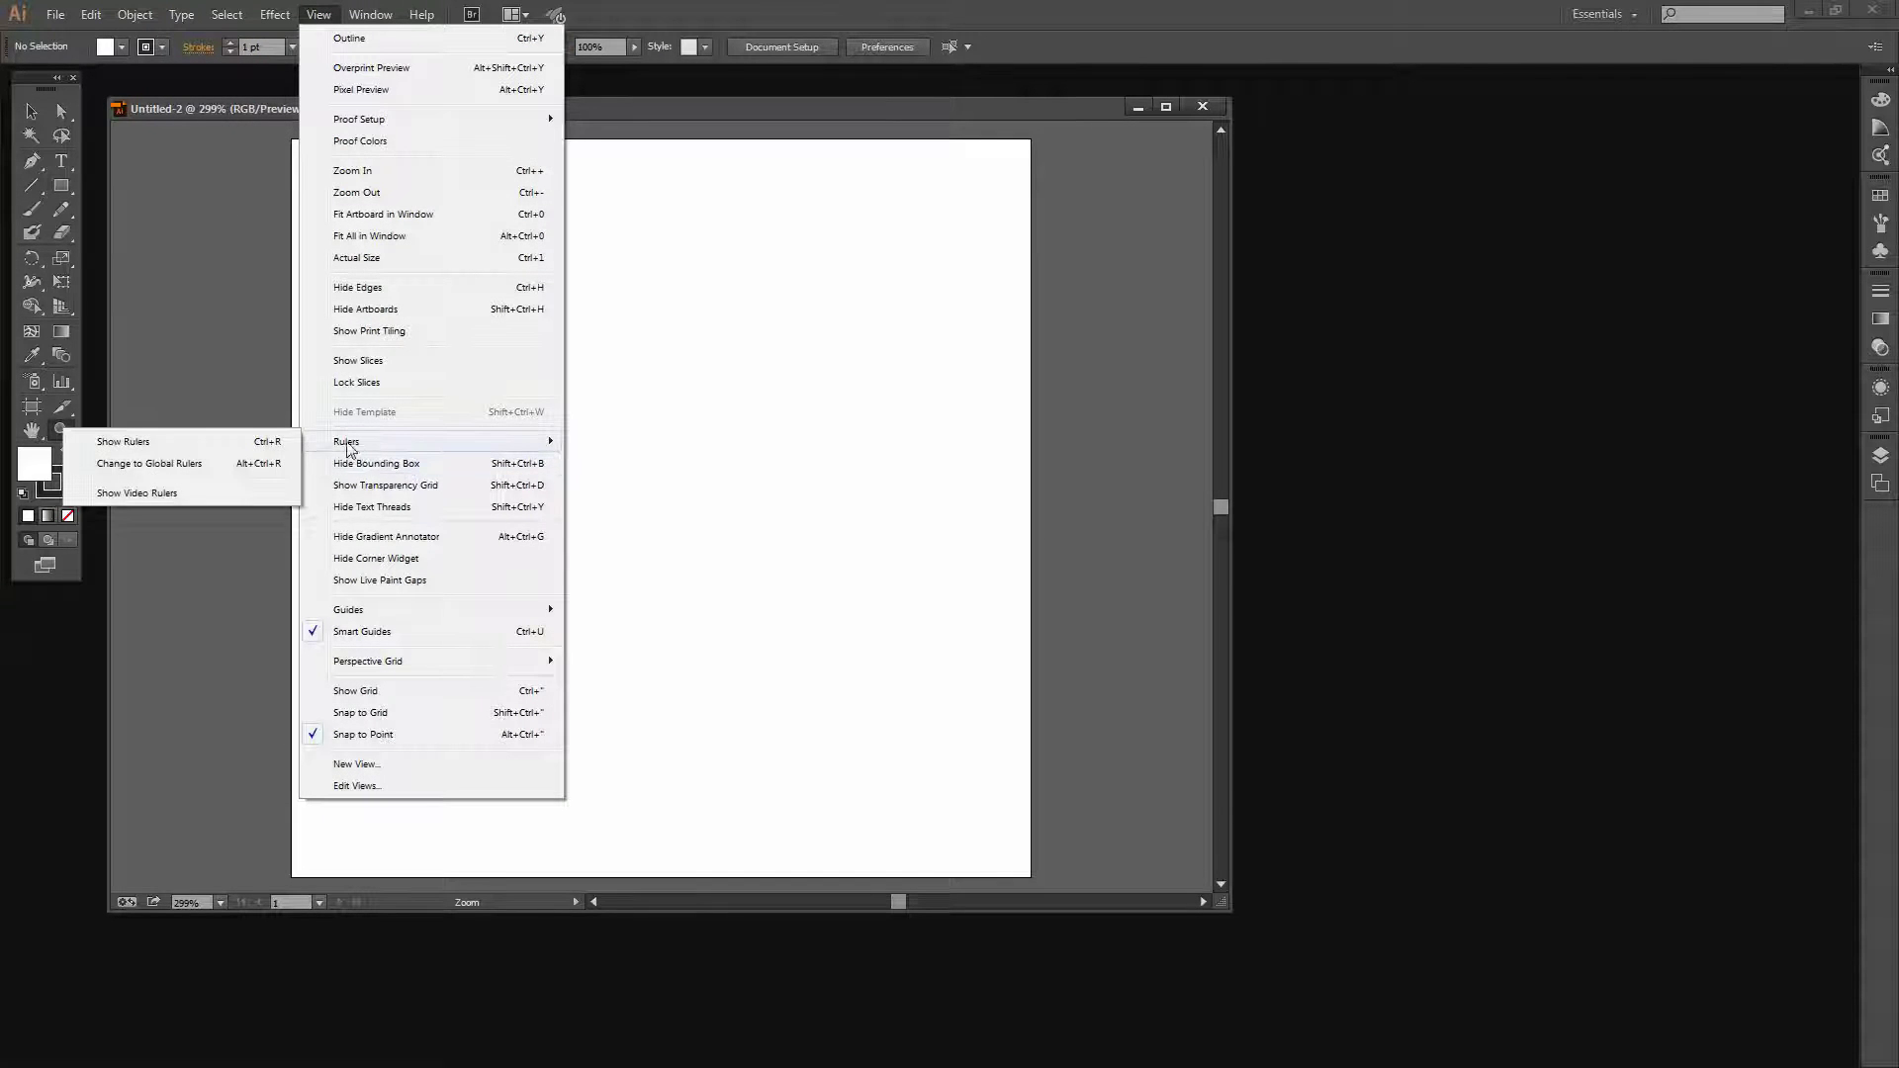
pyautogui.click(193, 443)
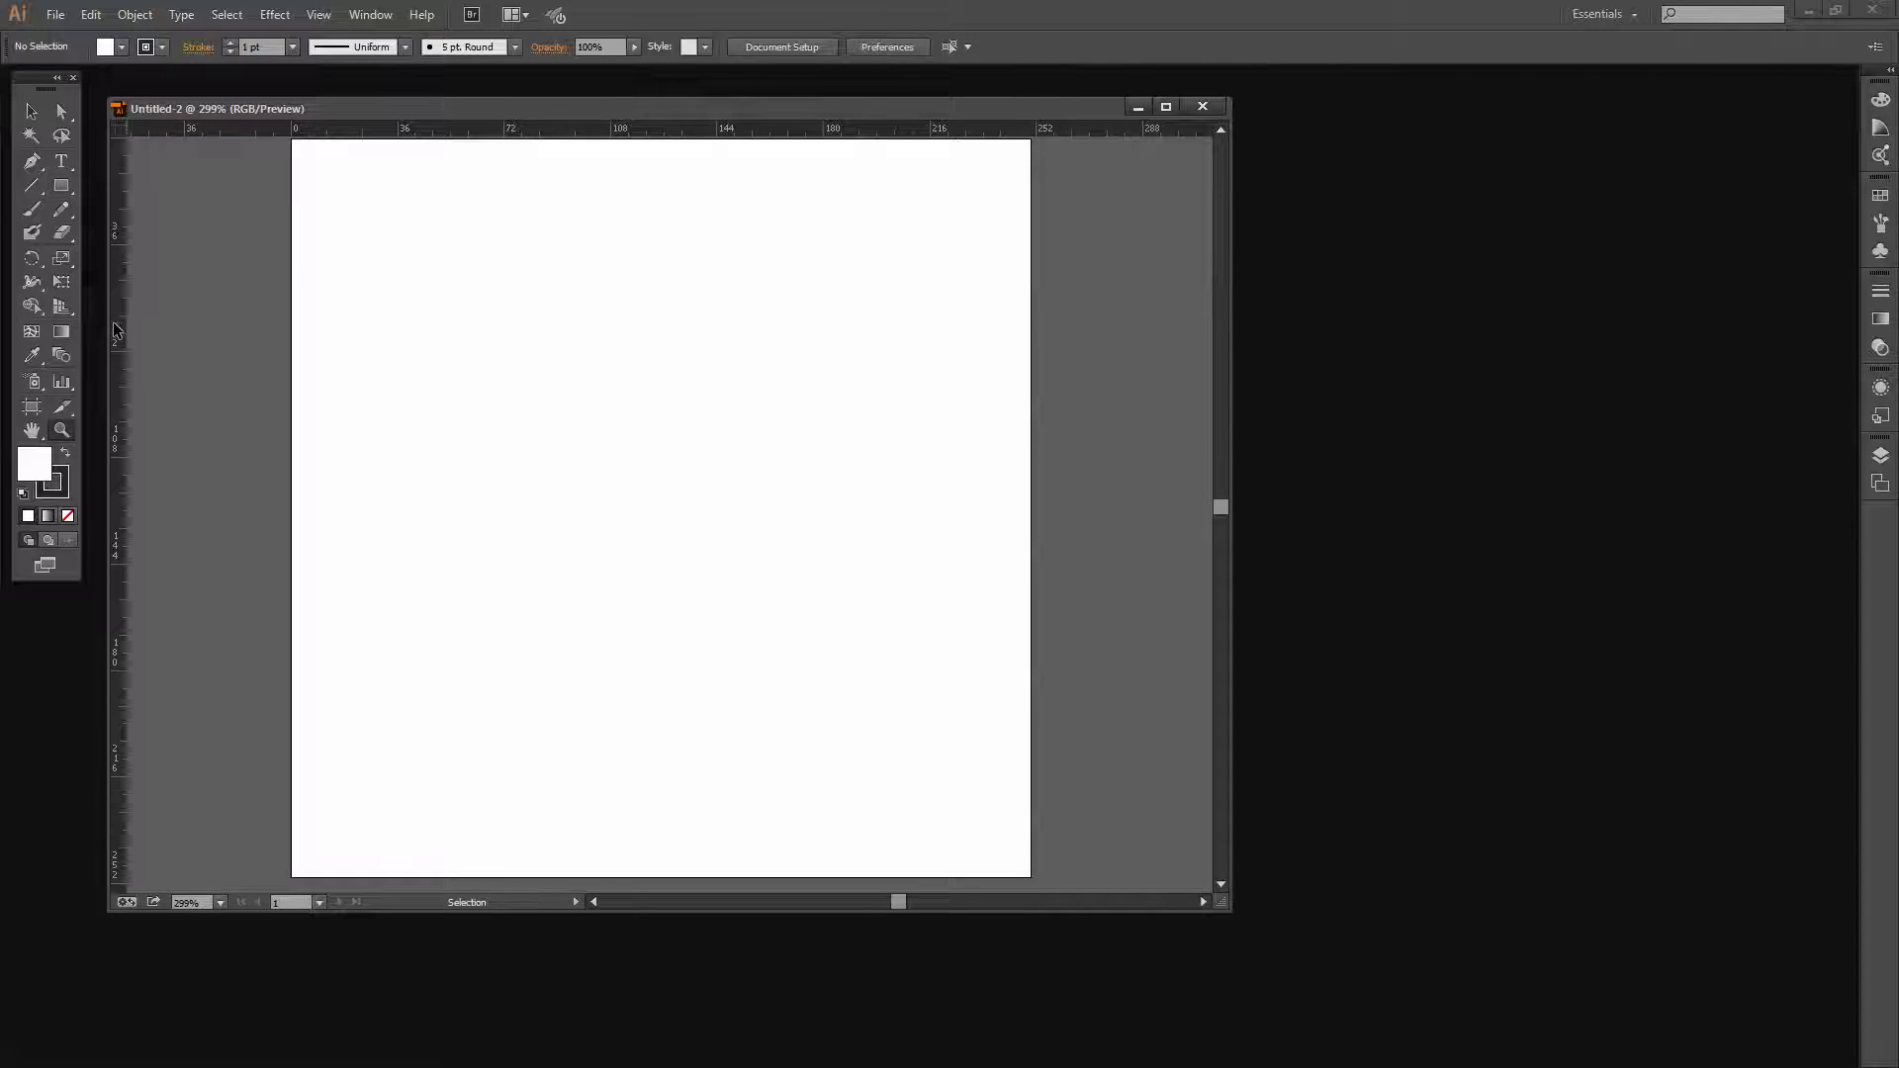
pyautogui.moveTo(117, 330); pyautogui.dragTo(432, 376)
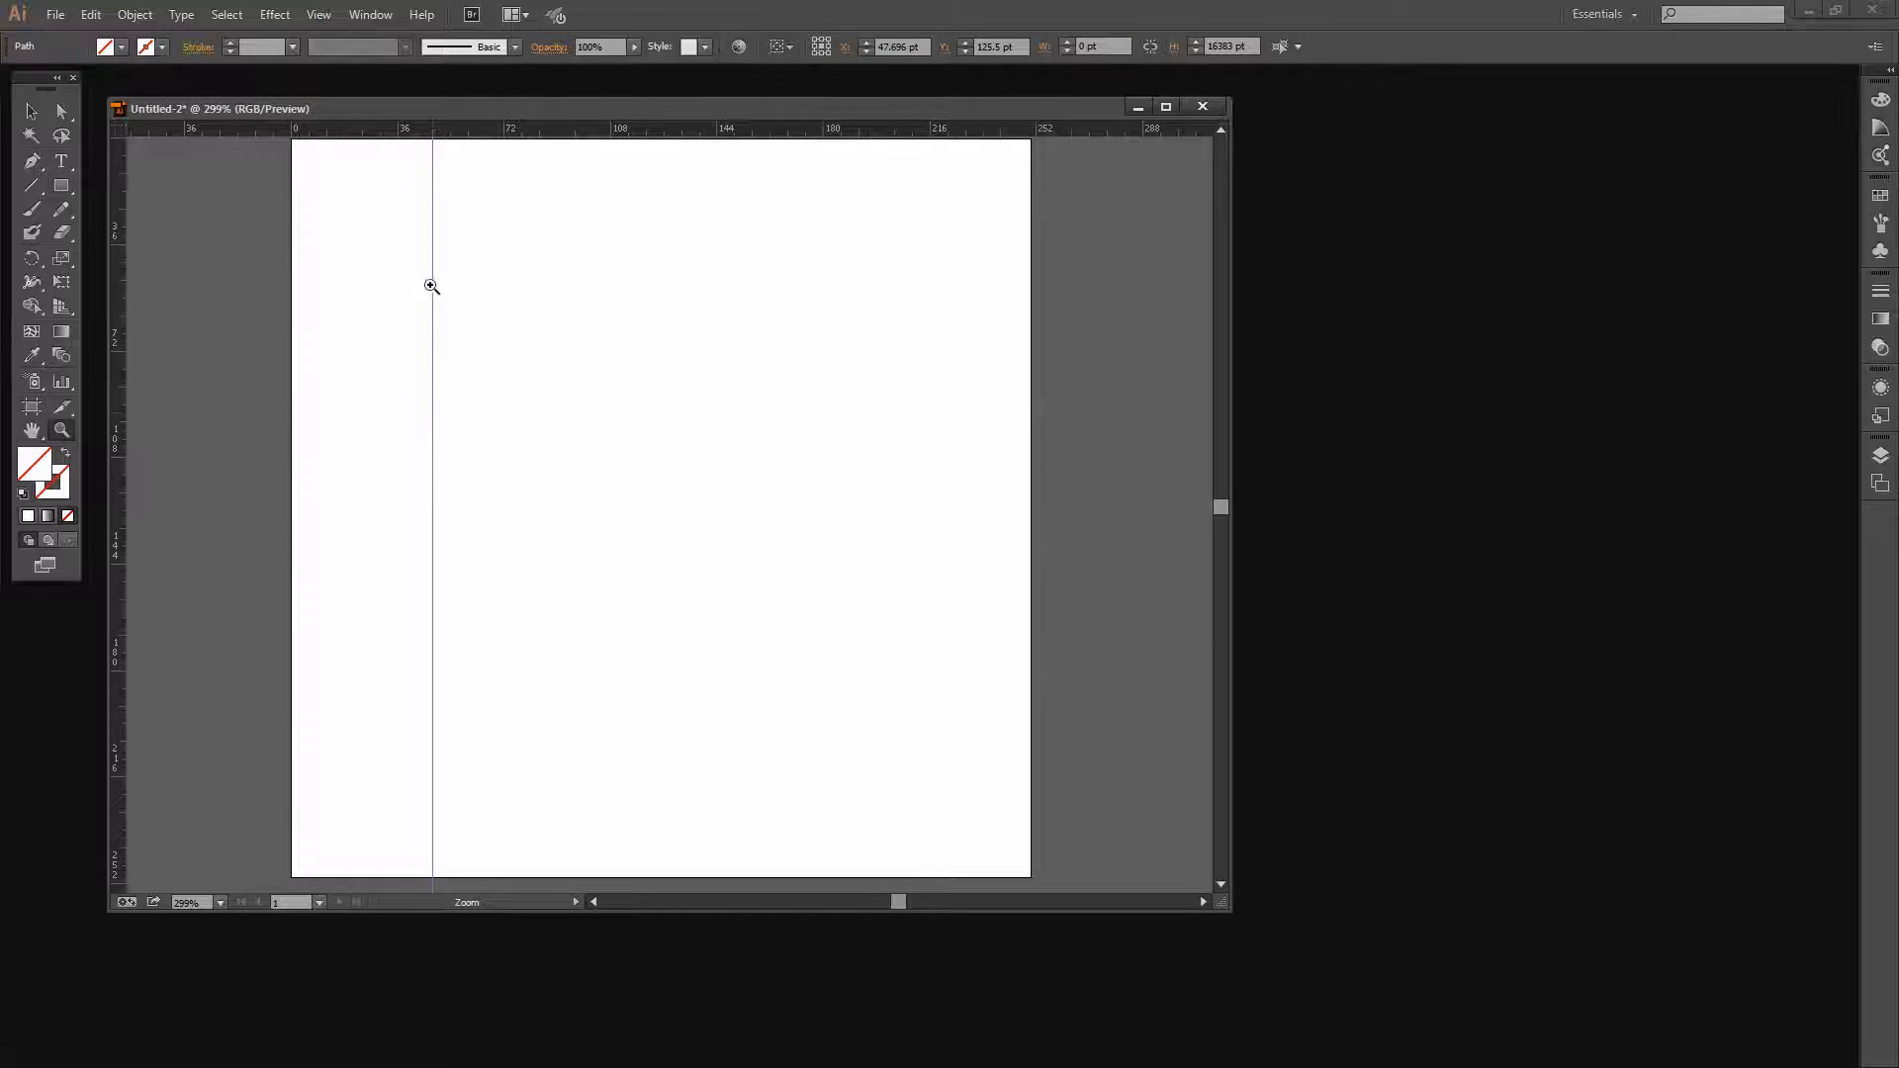
# - Float an enlarged Layers panel and expand Layer 1 to show its <Guide> item
pyautogui.click(370, 15)
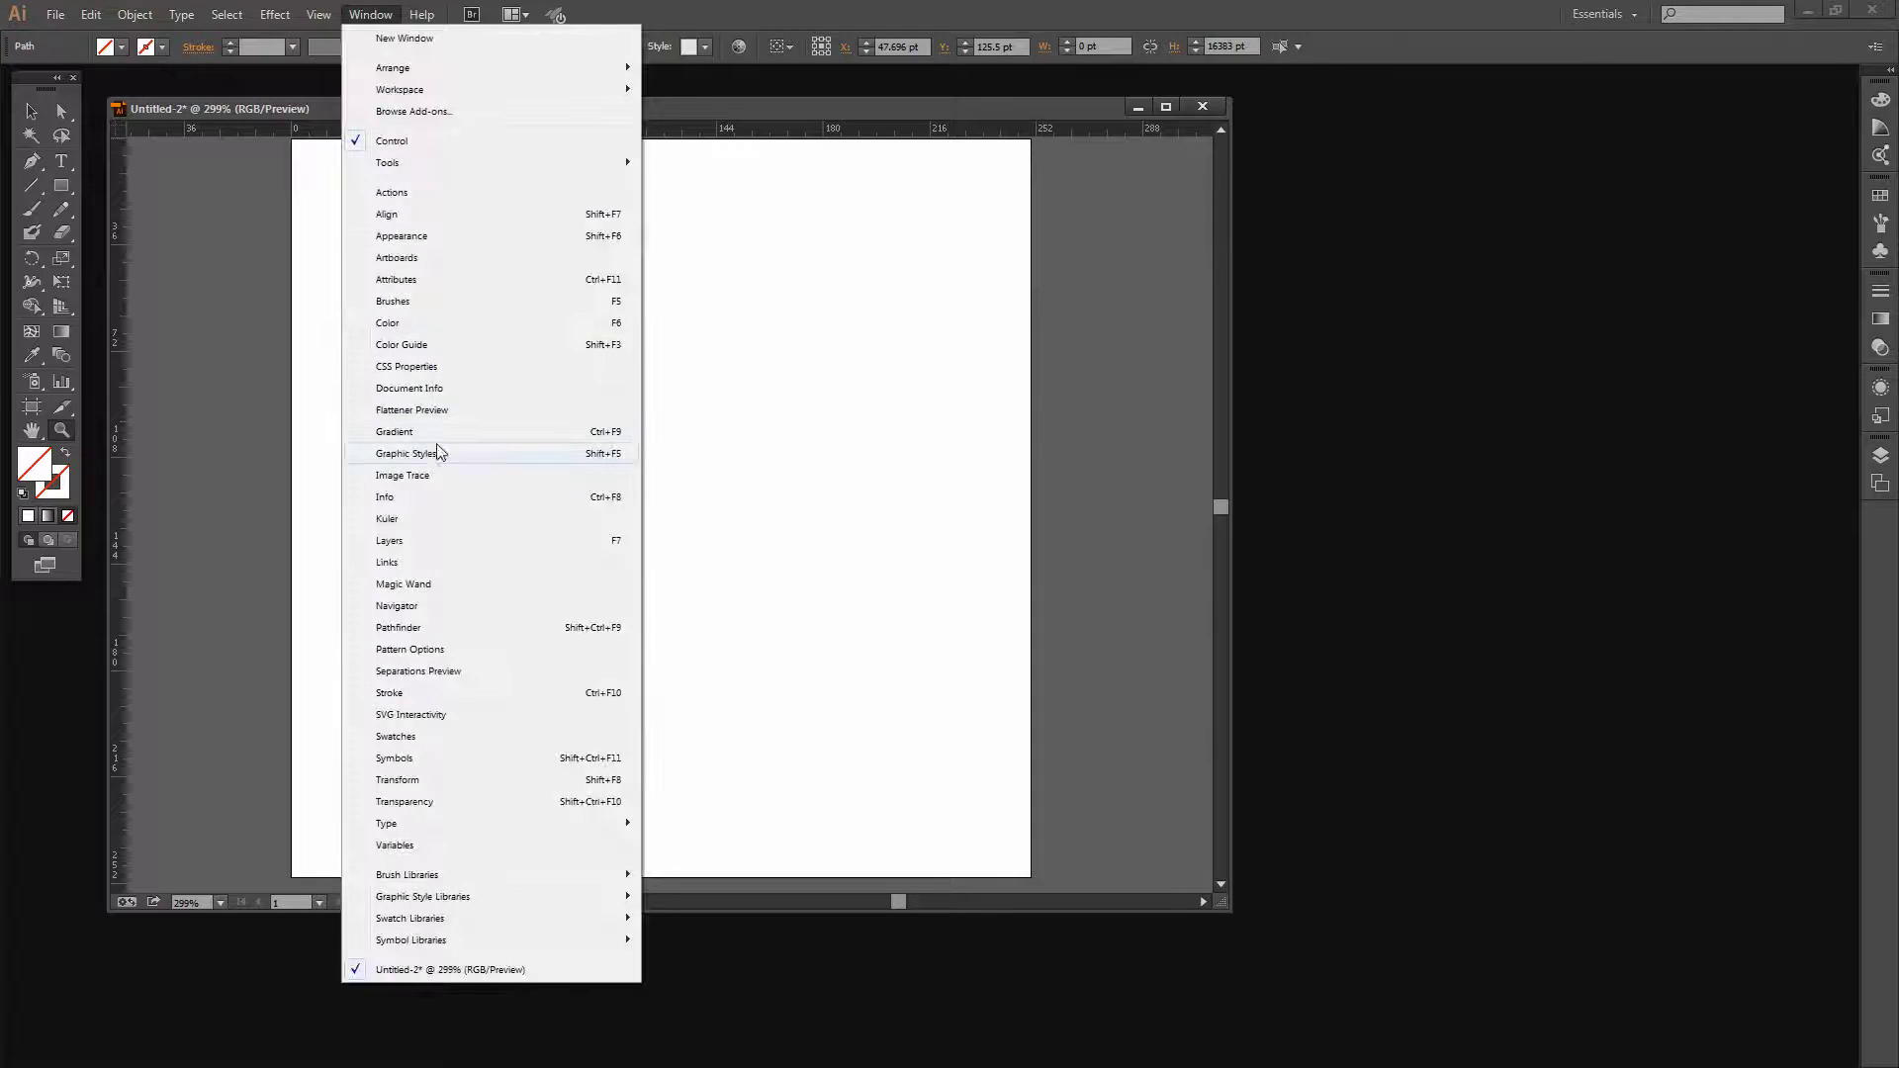
pyautogui.click(424, 541)
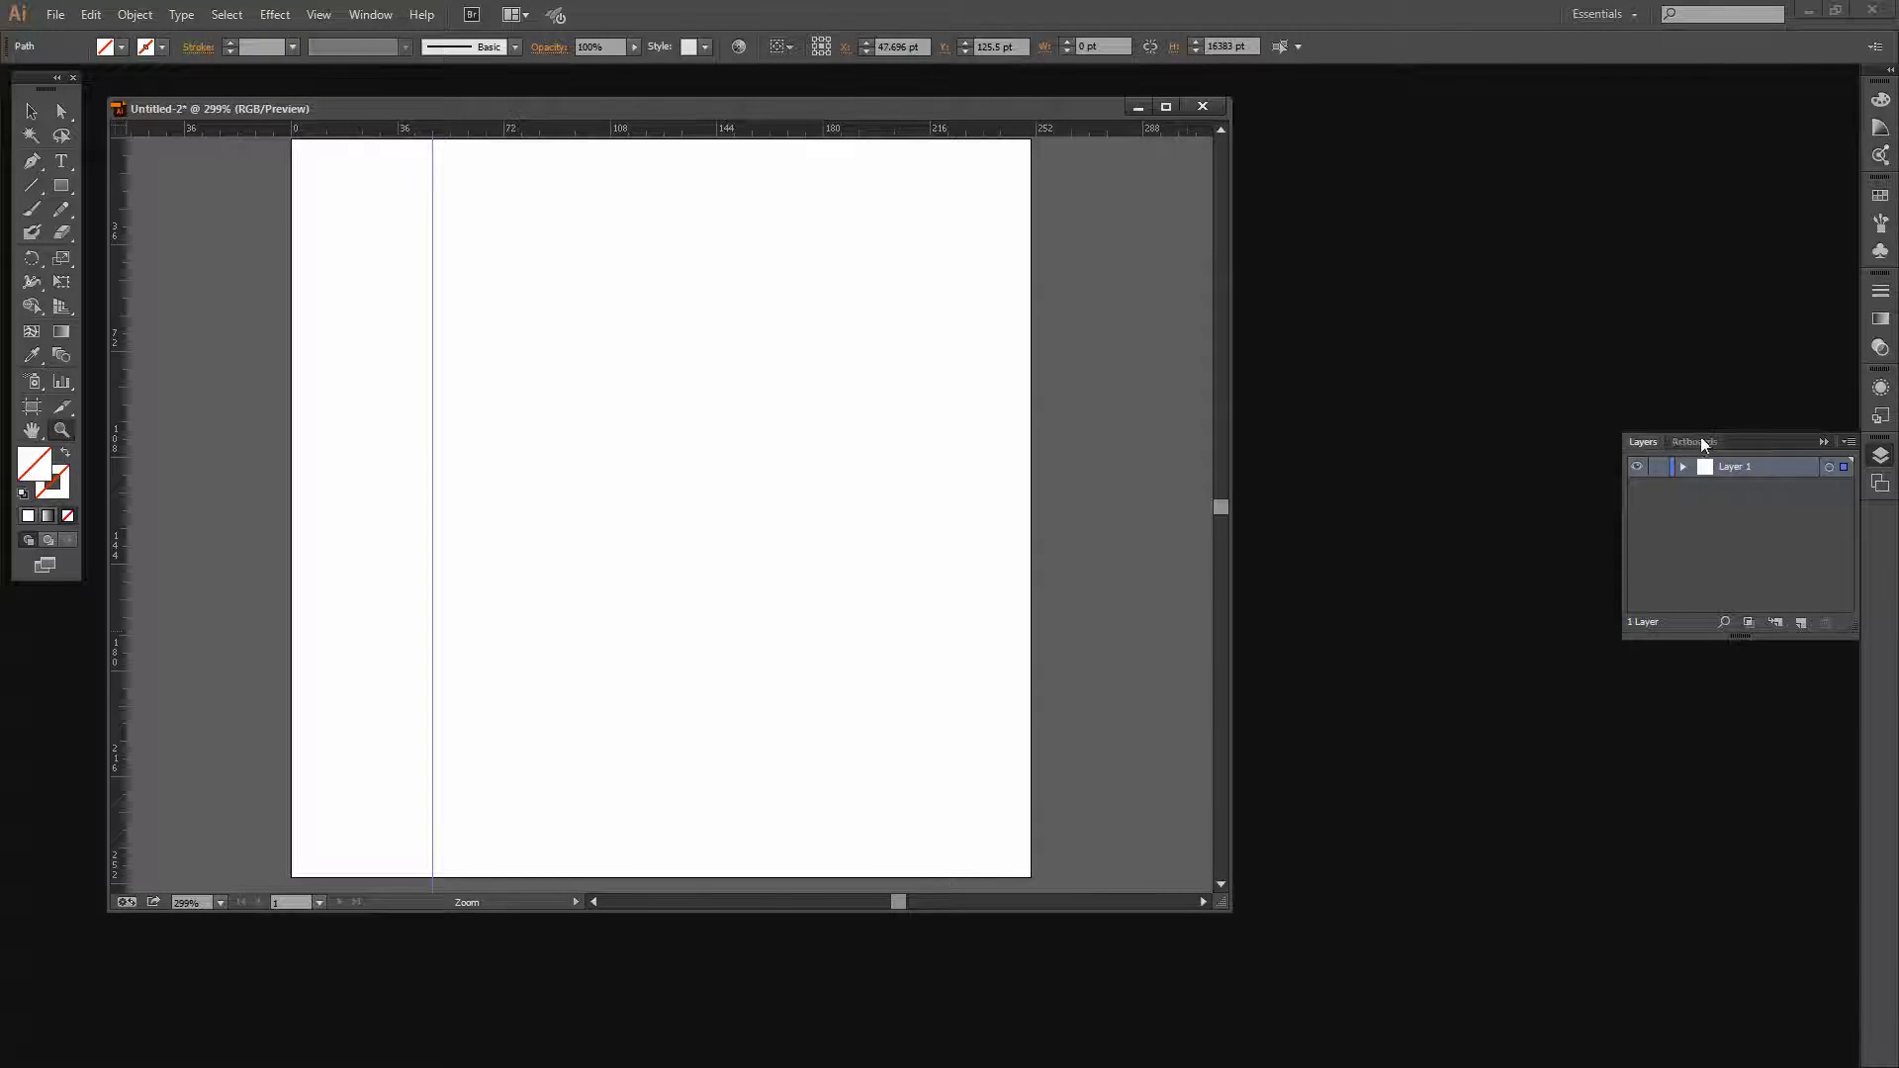
pyautogui.moveTo(1639, 442); pyautogui.dragTo(1307, 219)
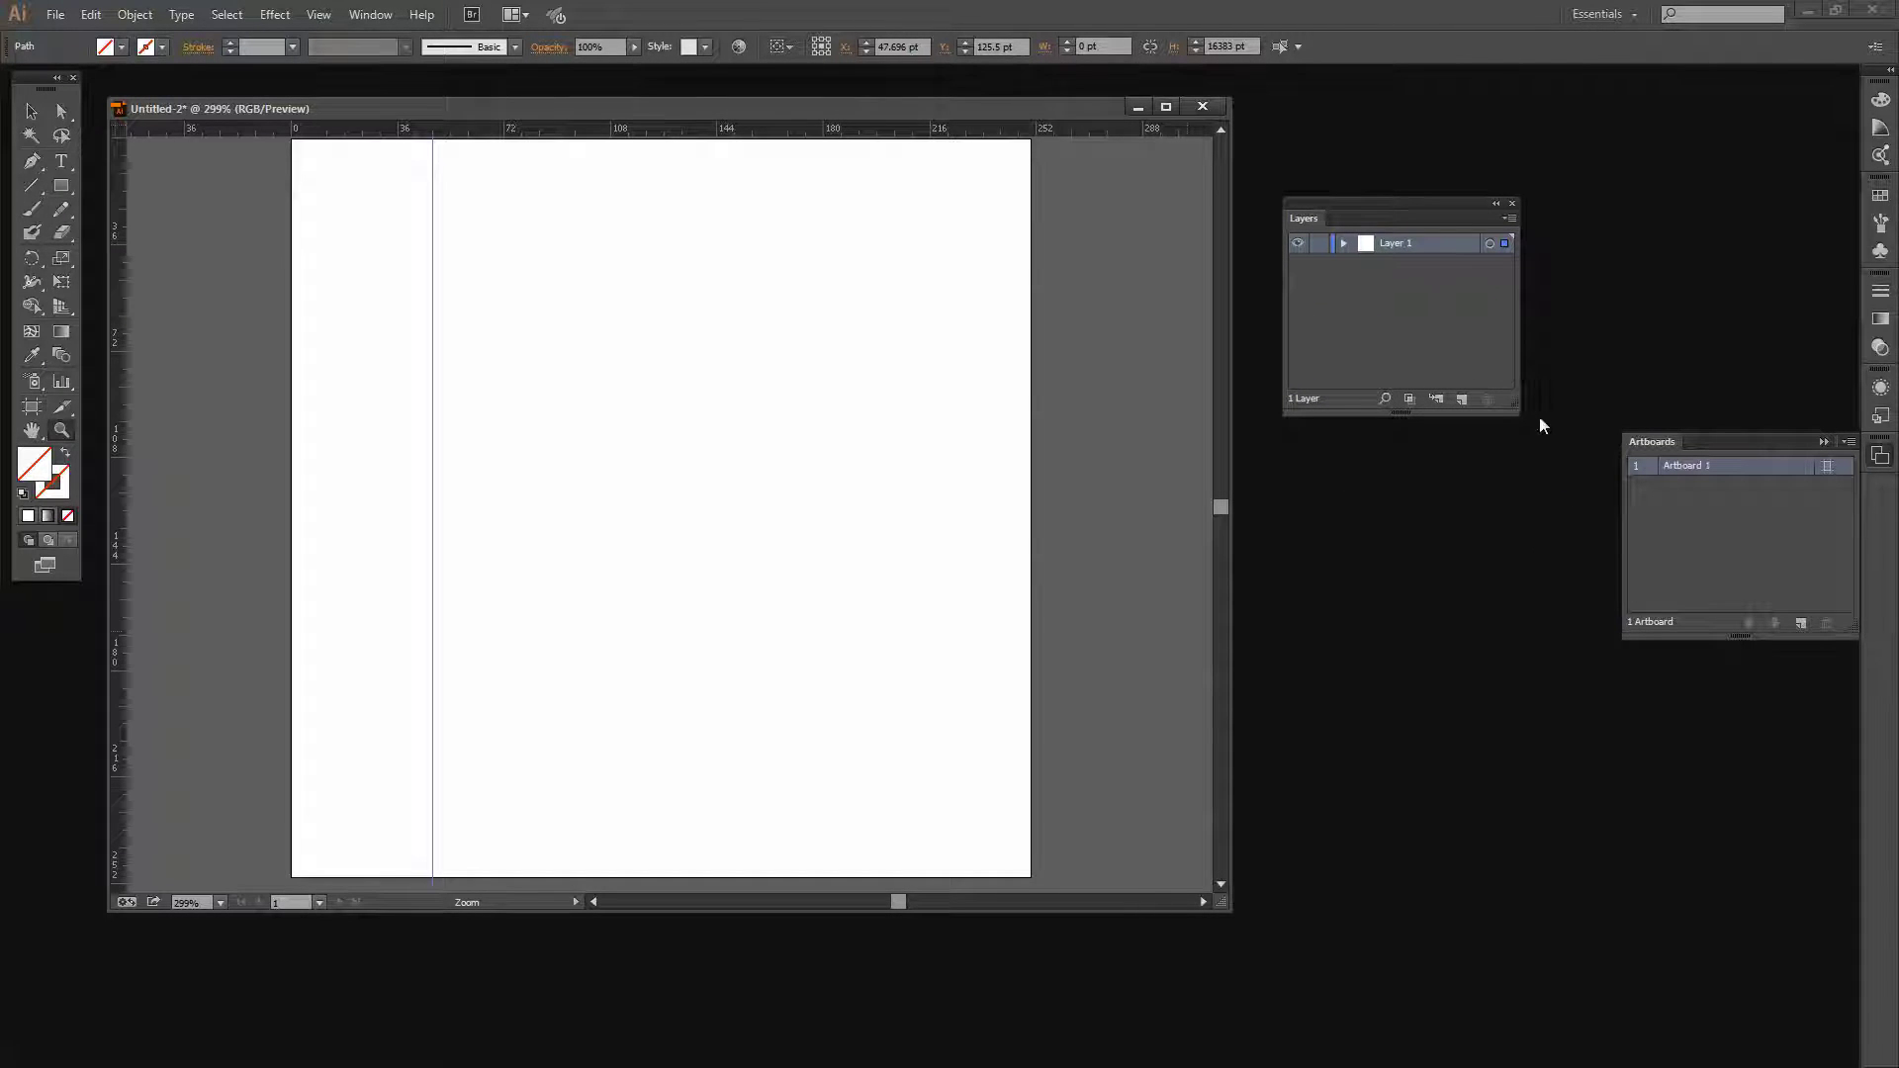
pyautogui.moveTo(1515, 413); pyautogui.dragTo(1665, 668)
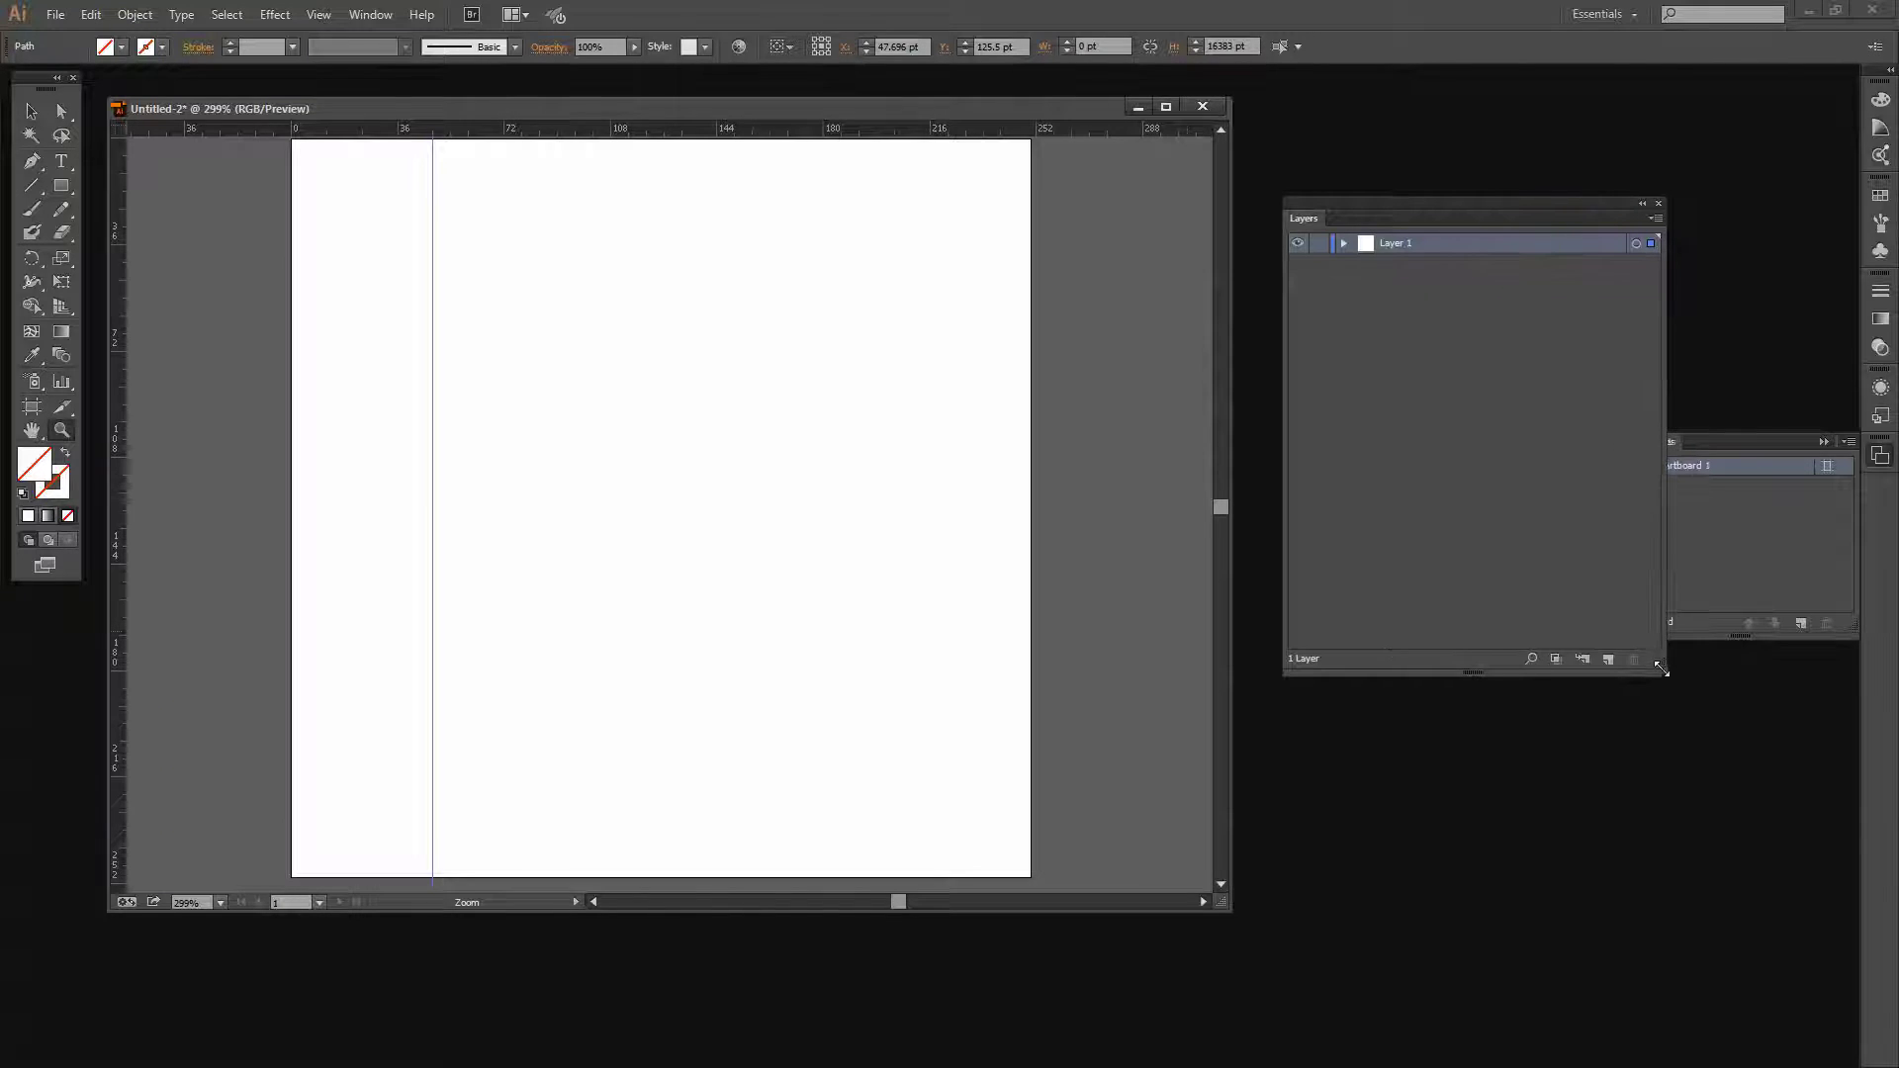
pyautogui.click(1342, 242)
pyautogui.click(1427, 262)
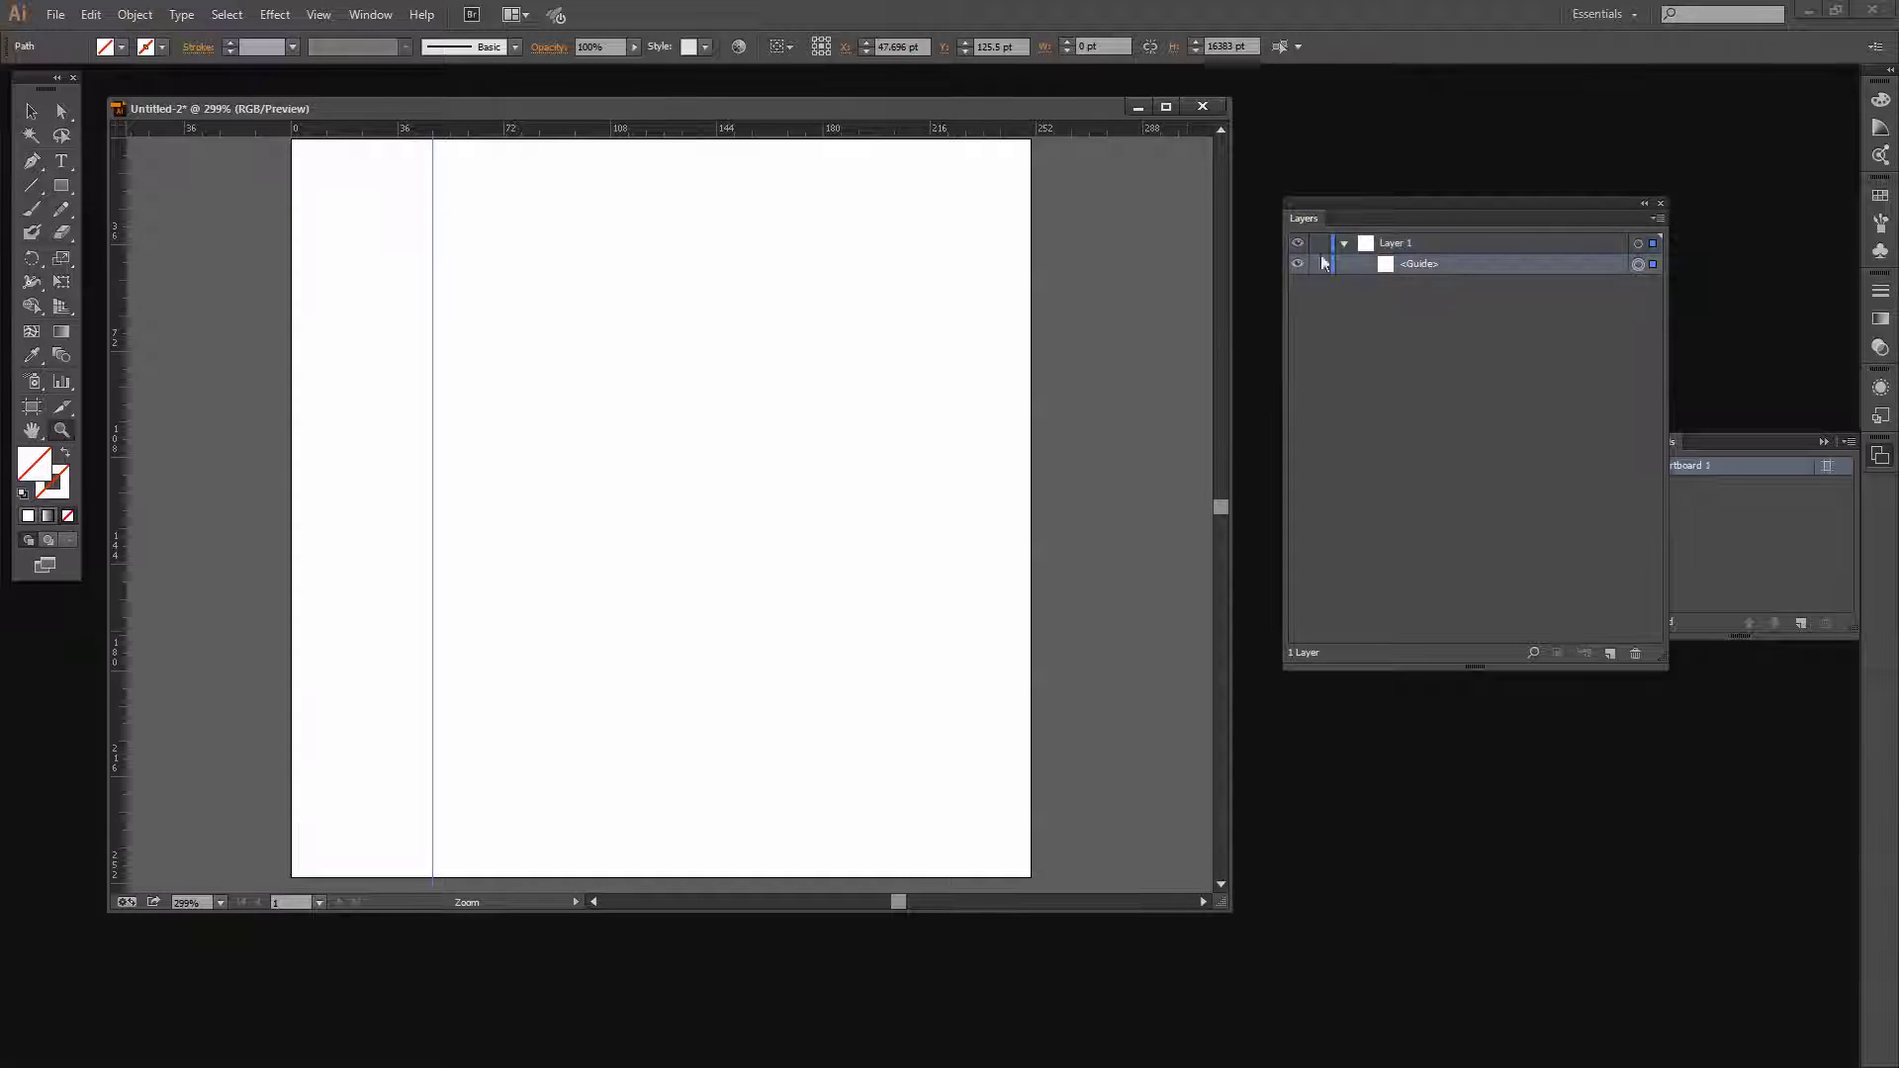
pyautogui.click(1319, 263)
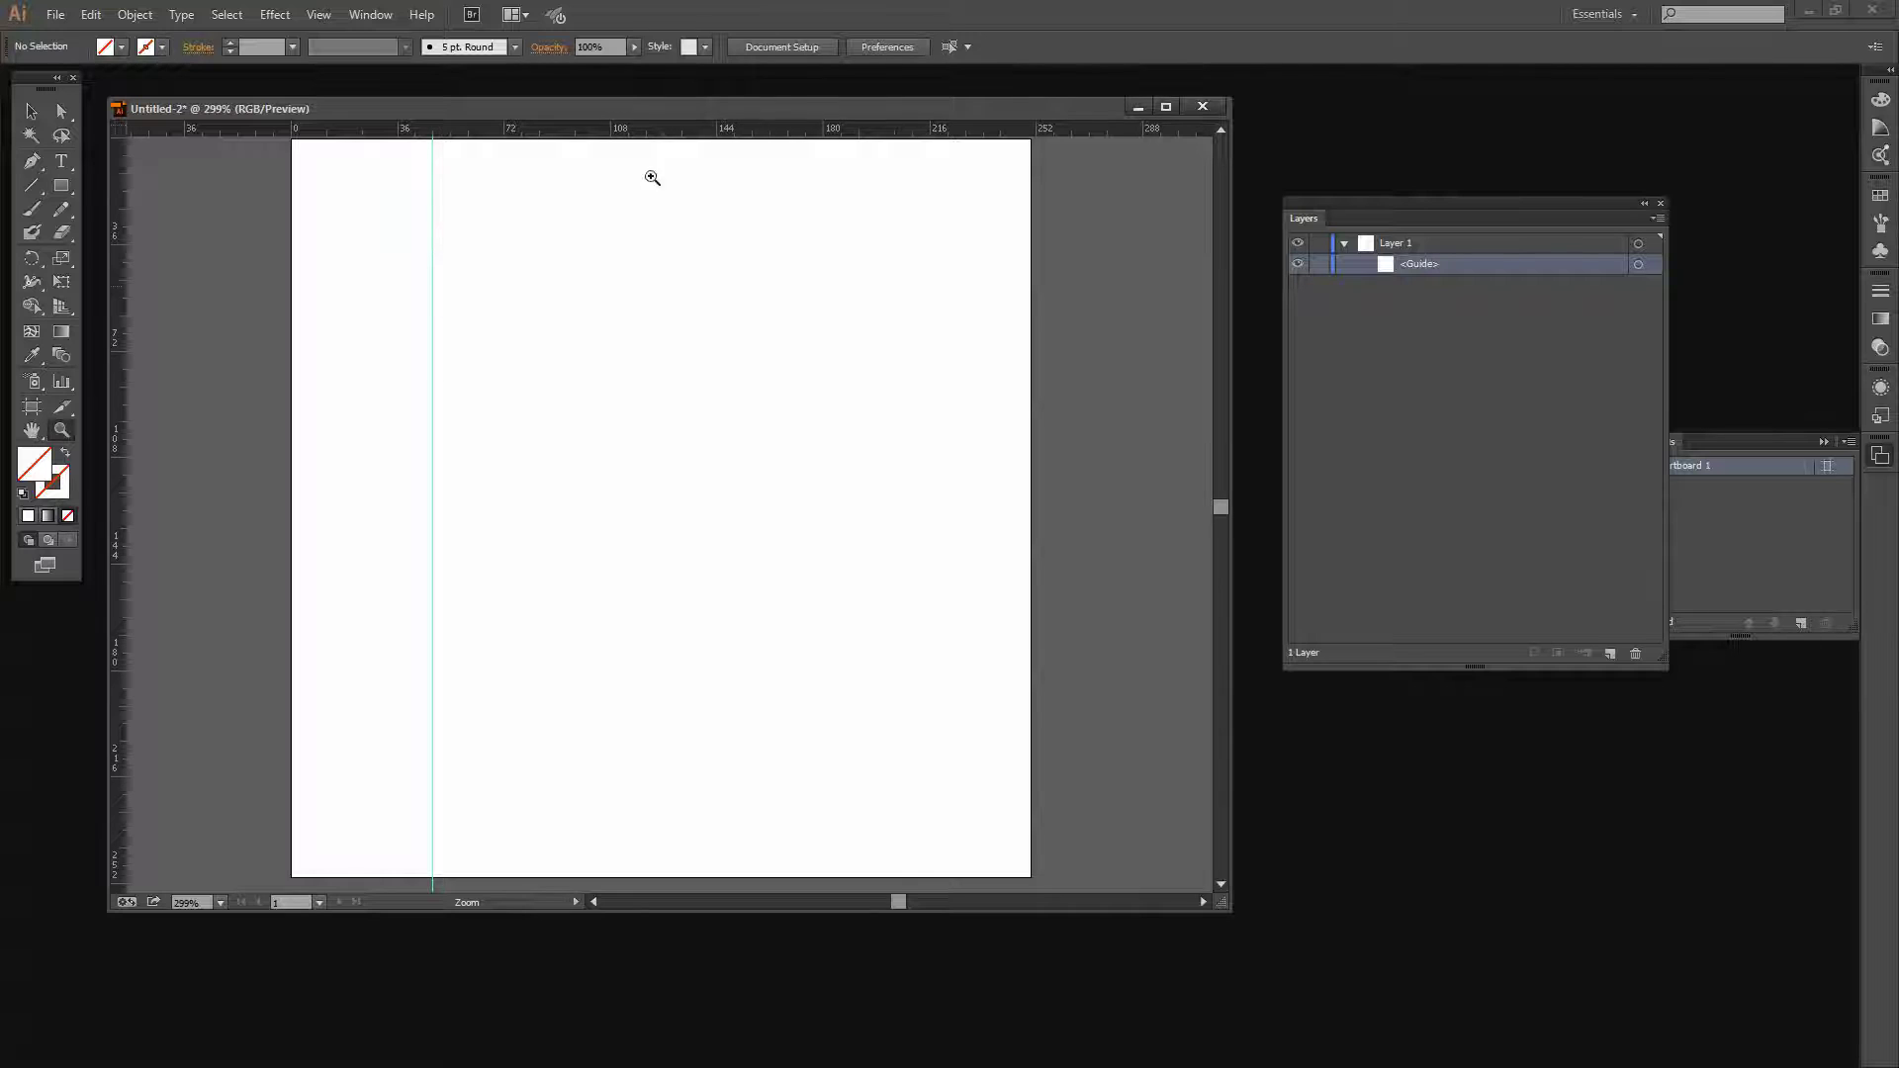
pyautogui.click(319, 16)
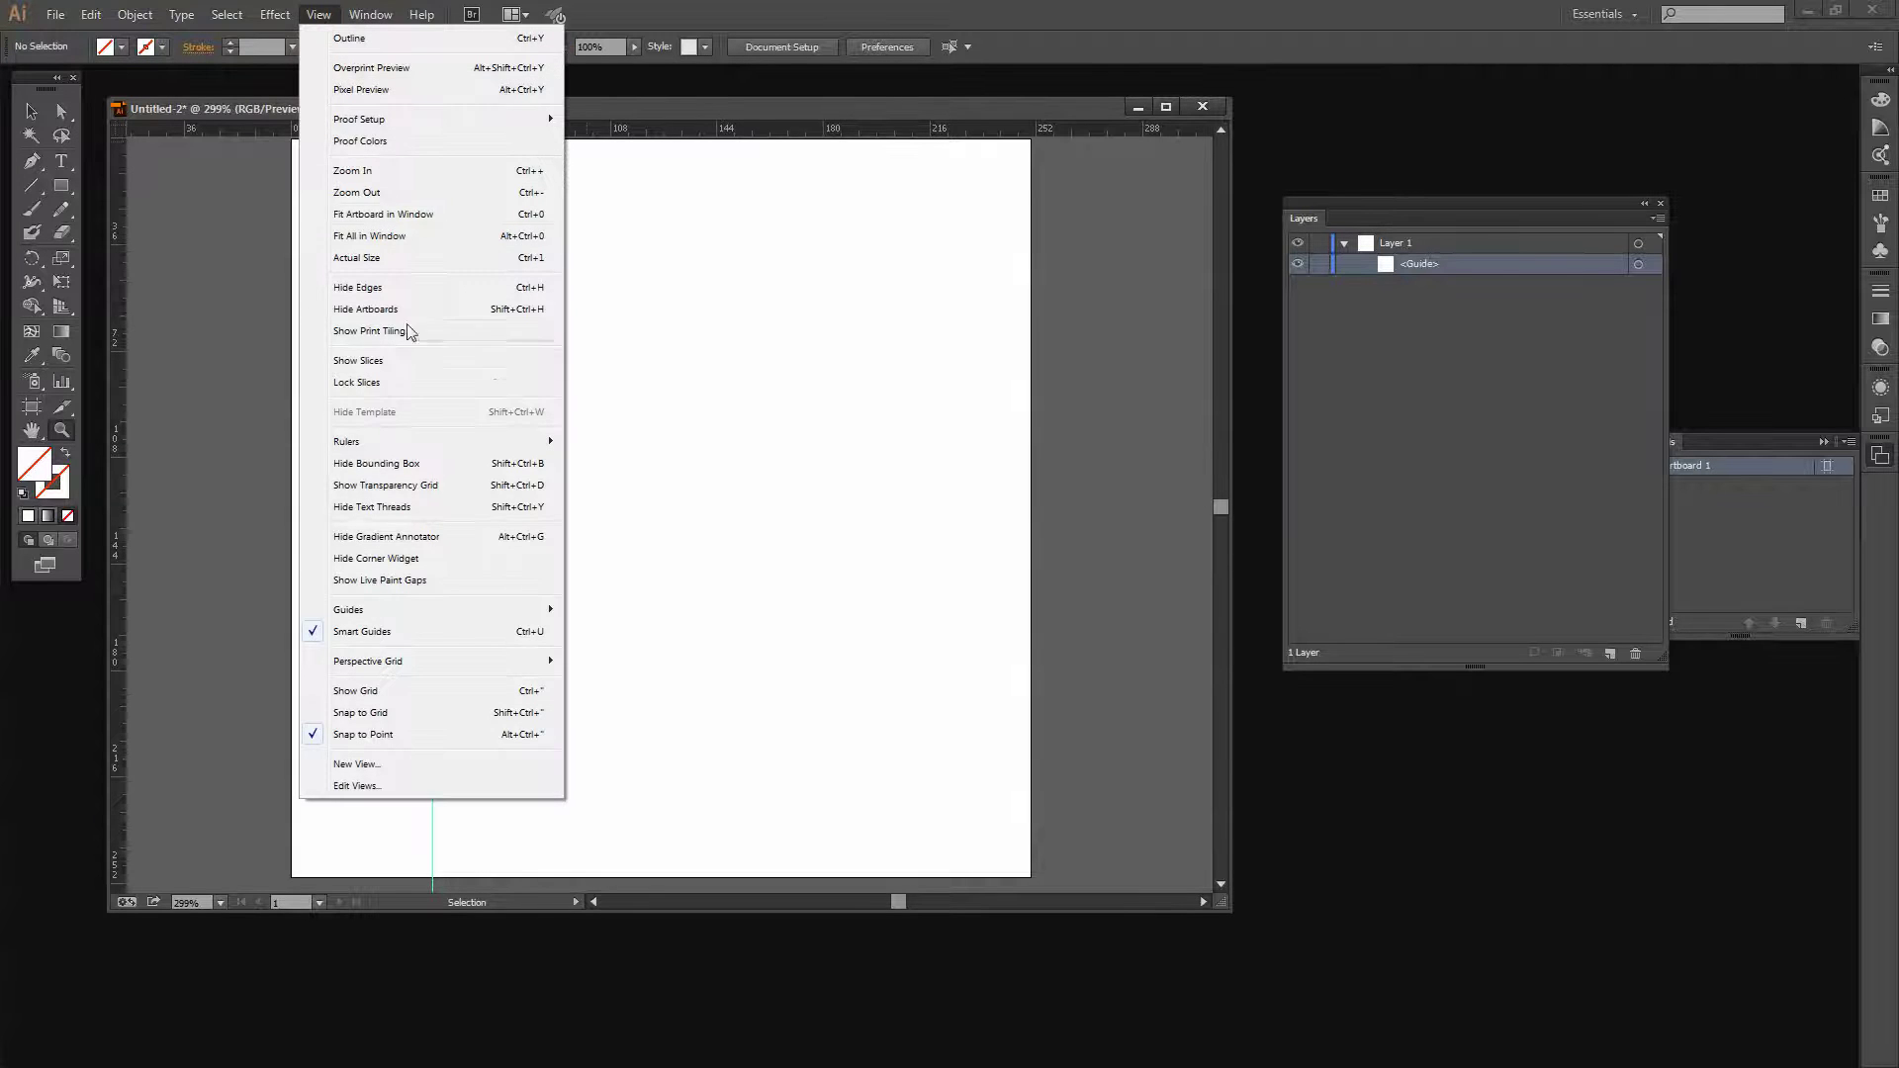
pyautogui.moveTo(368, 613)
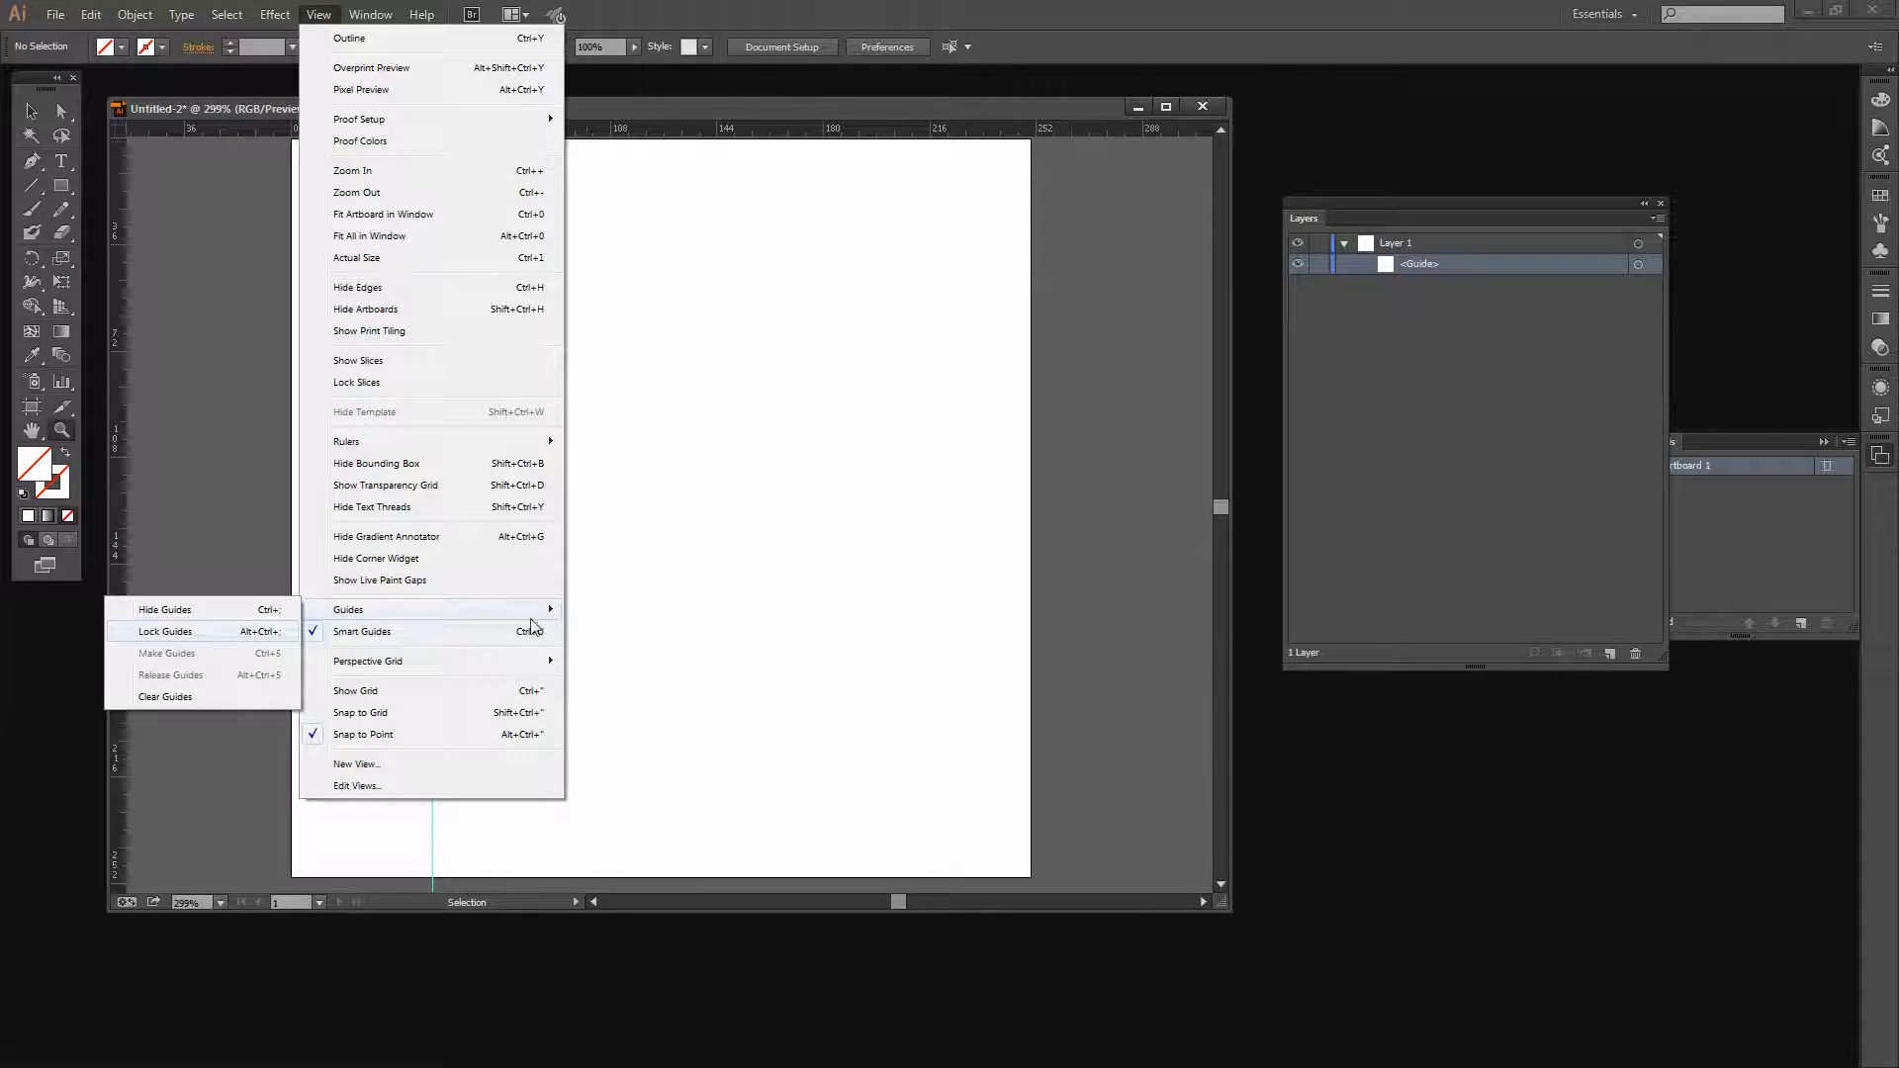
pyautogui.click(665, 649)
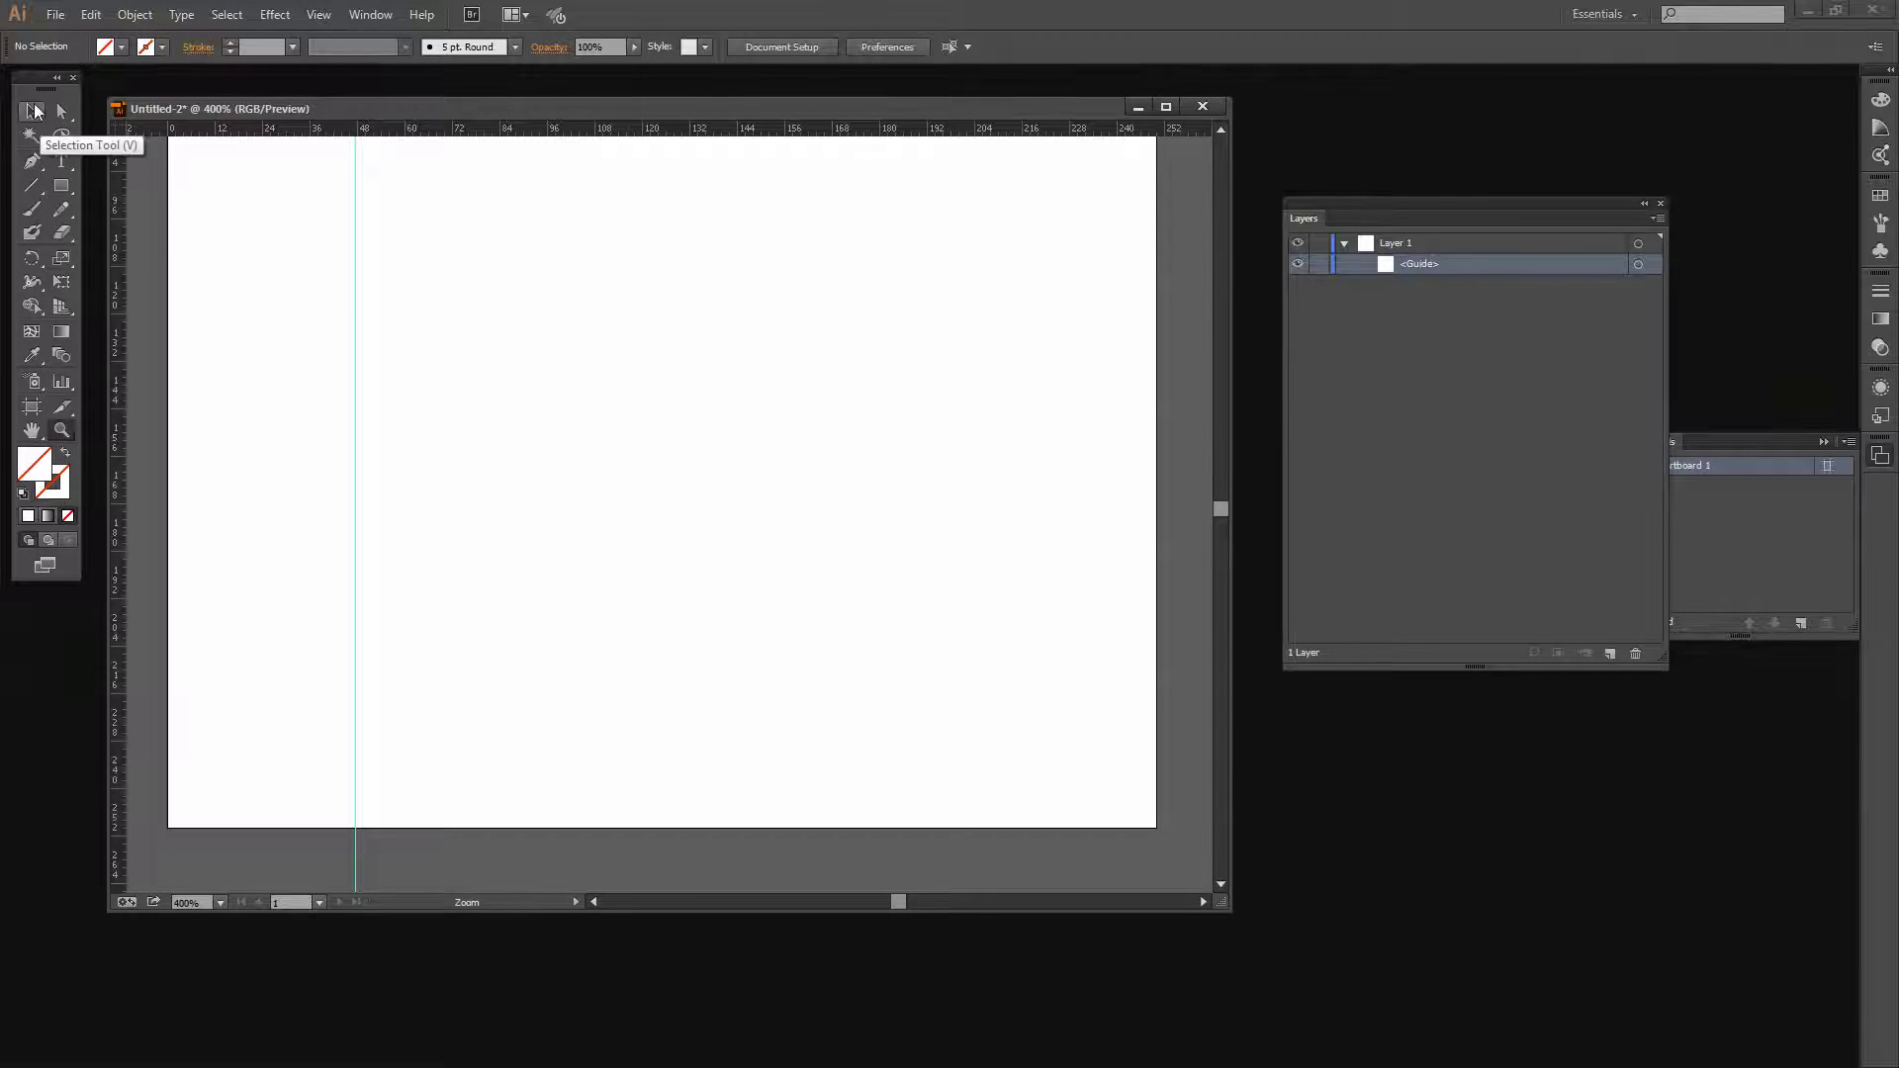
# - Position vertical guides at X 50 pt and X 200 pt
pyautogui.click(38, 117)
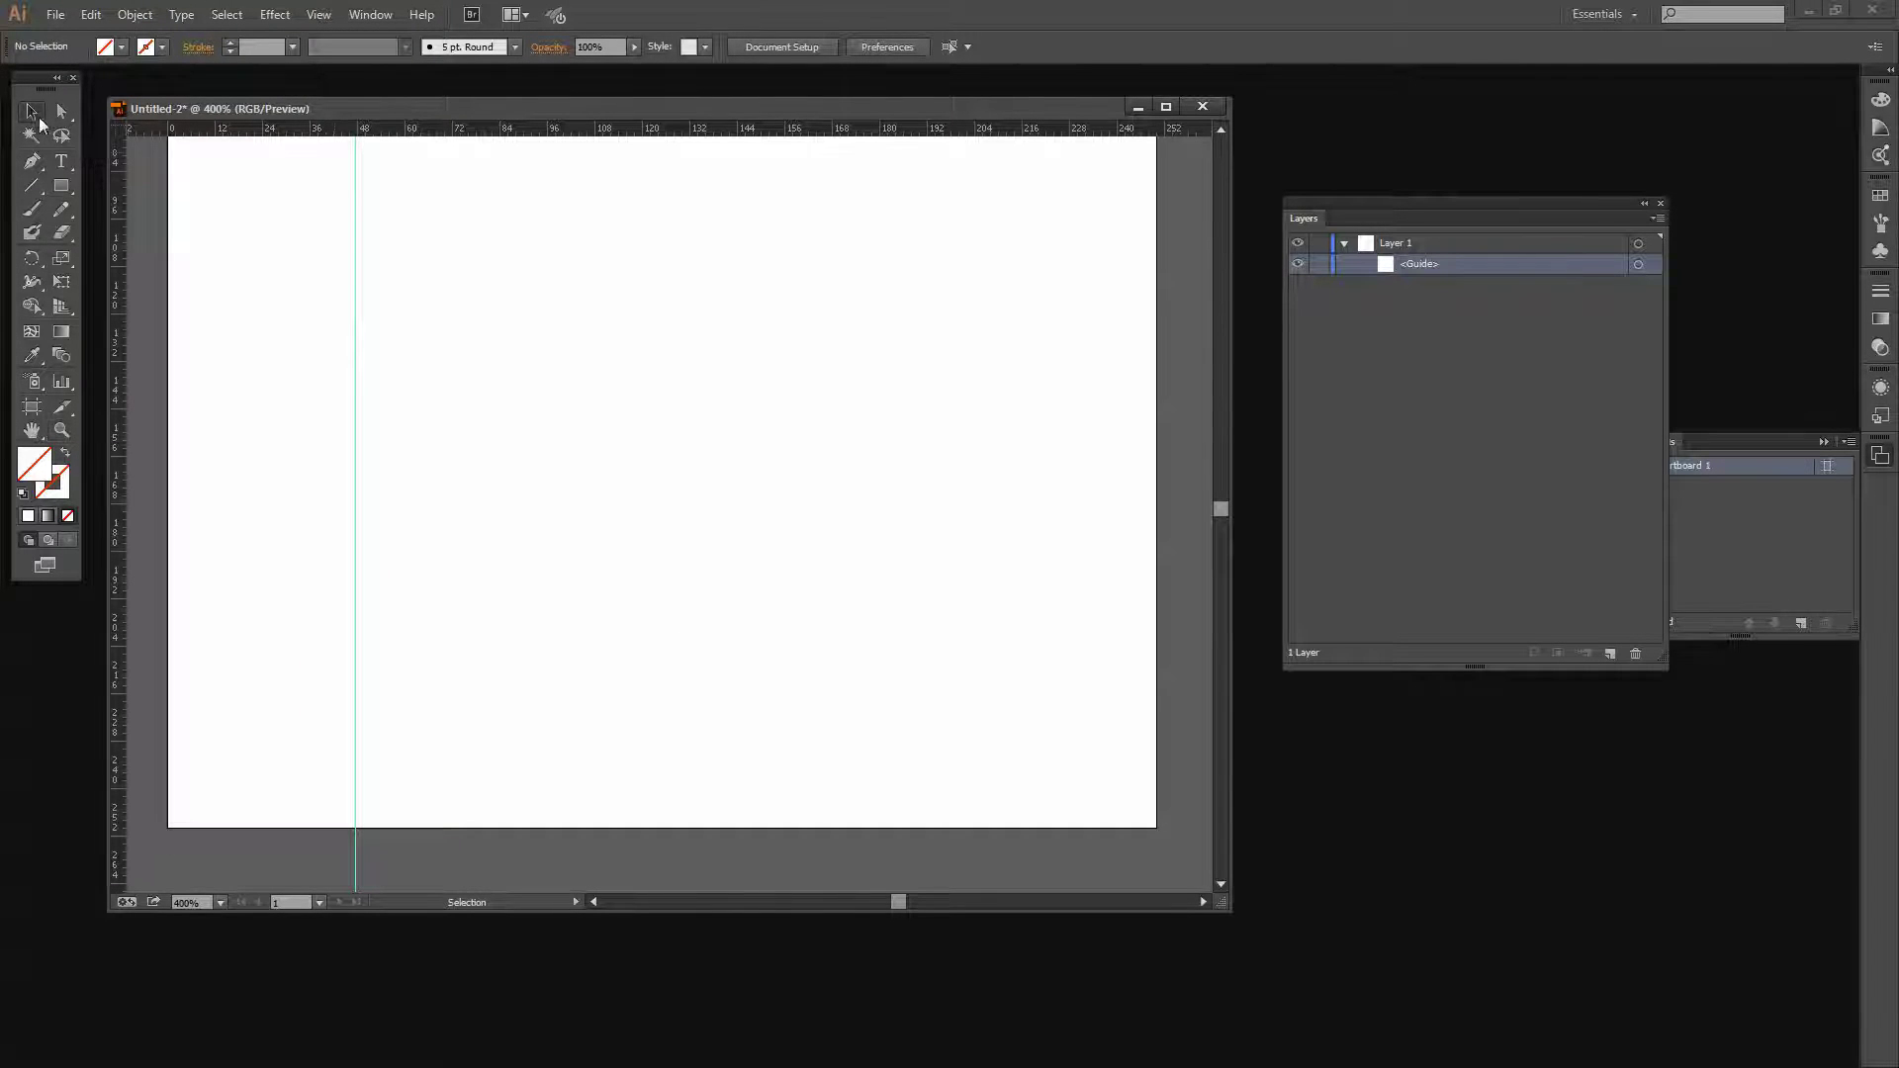
pyautogui.click(355, 317)
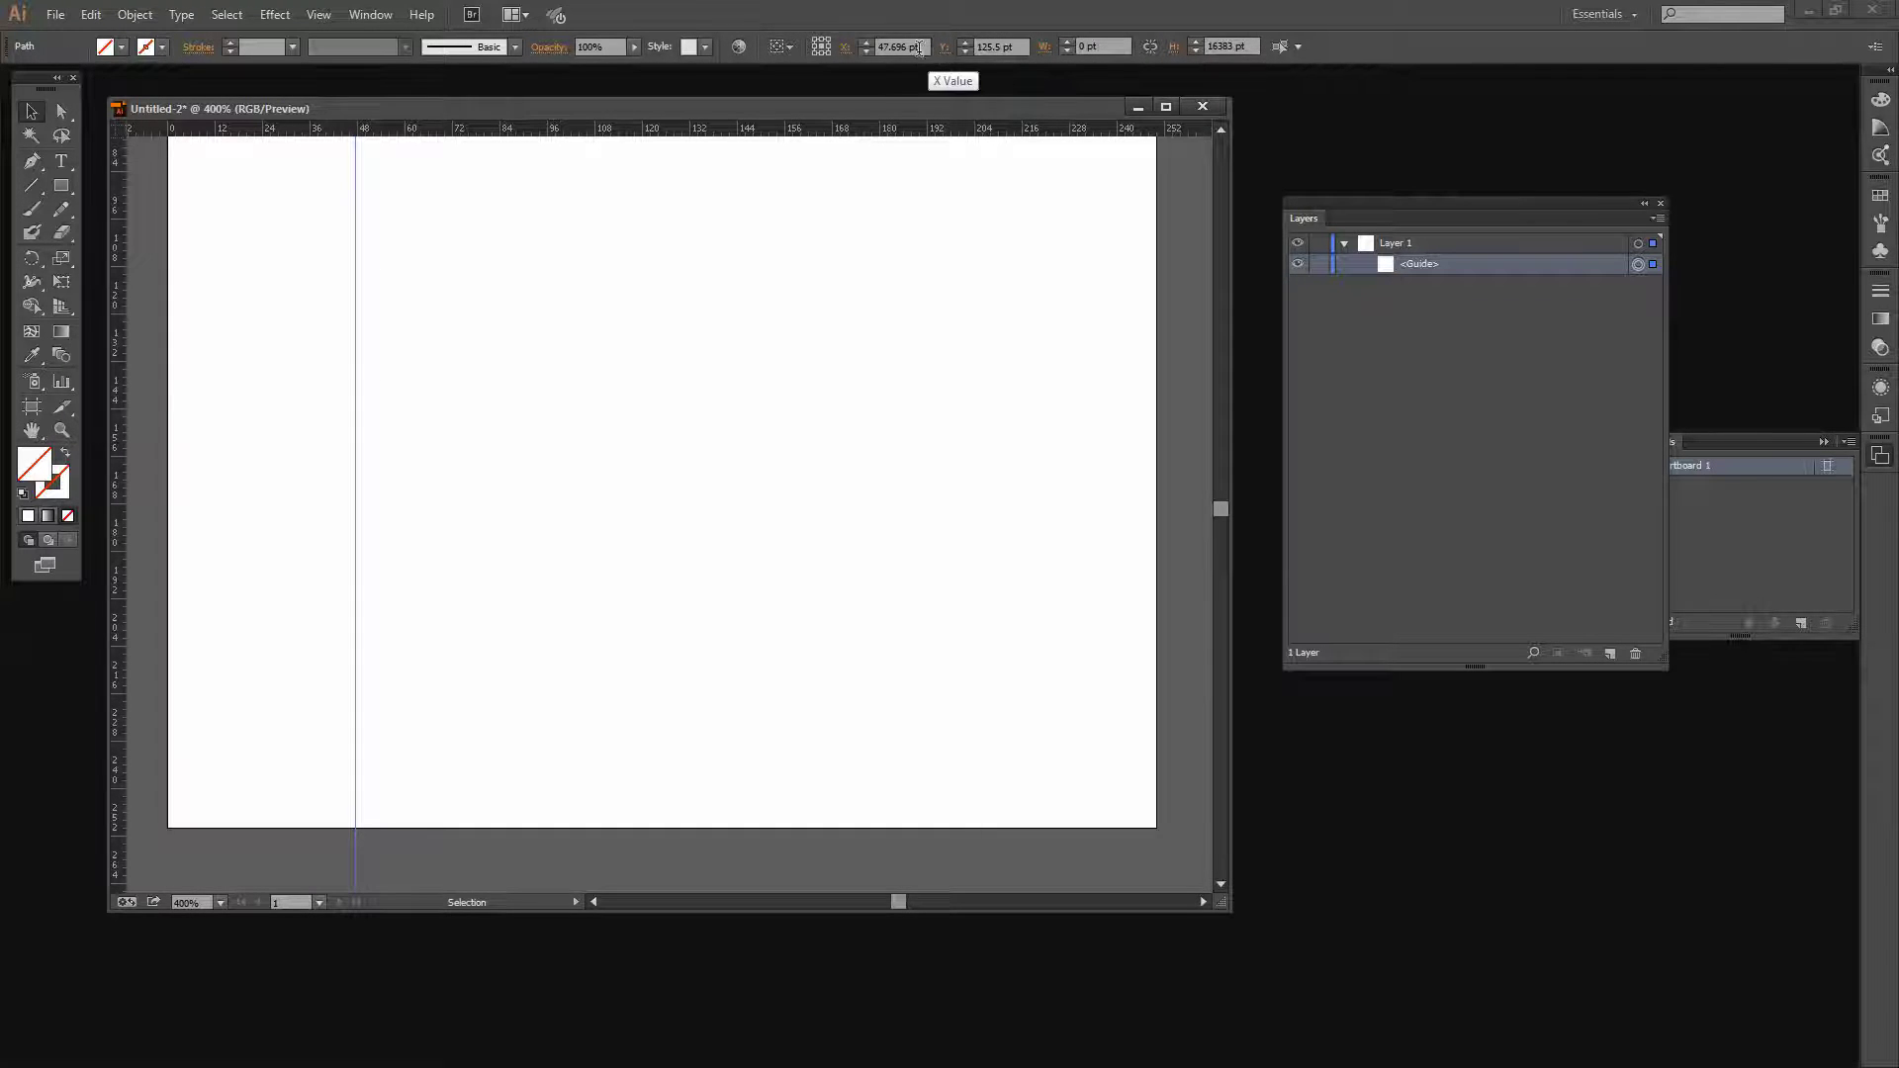
pyautogui.click(356, 348)
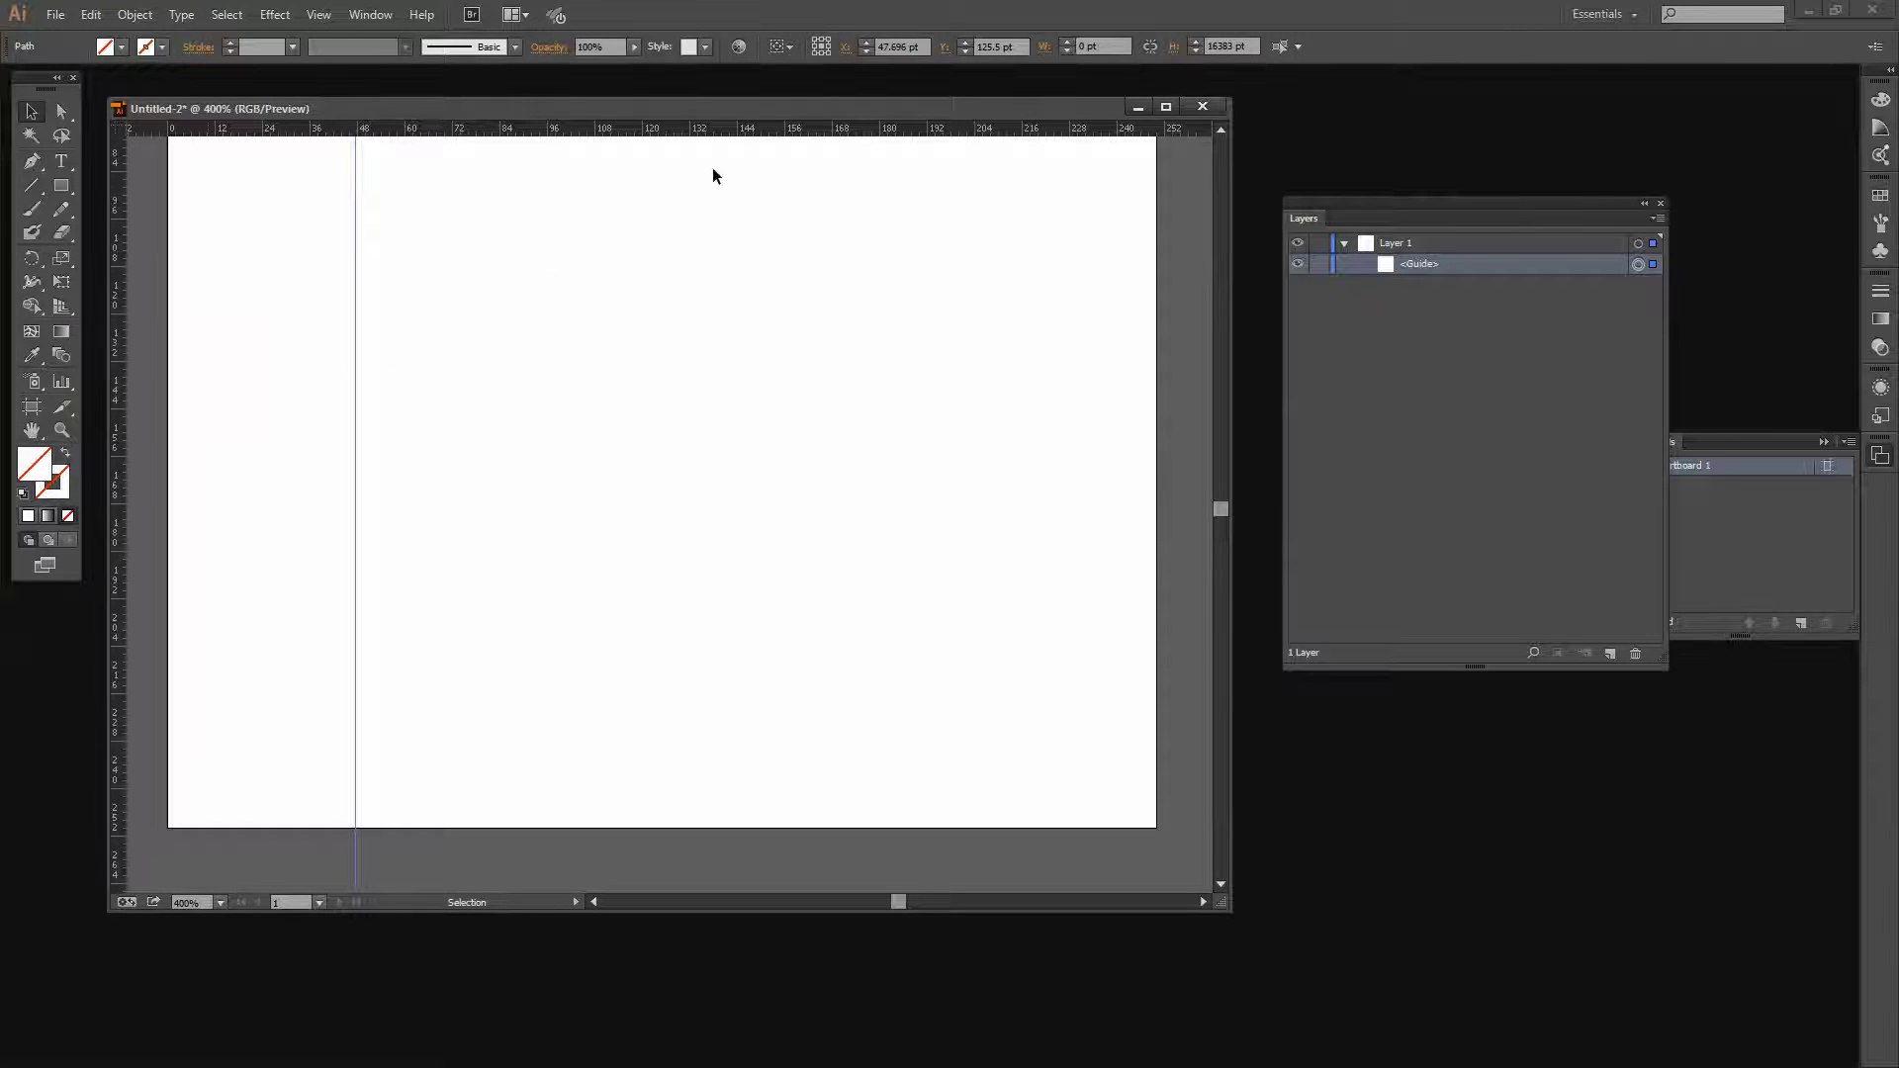
pyautogui.click(895, 47)
pyautogui.write('50')
pyautogui.press('Tab')
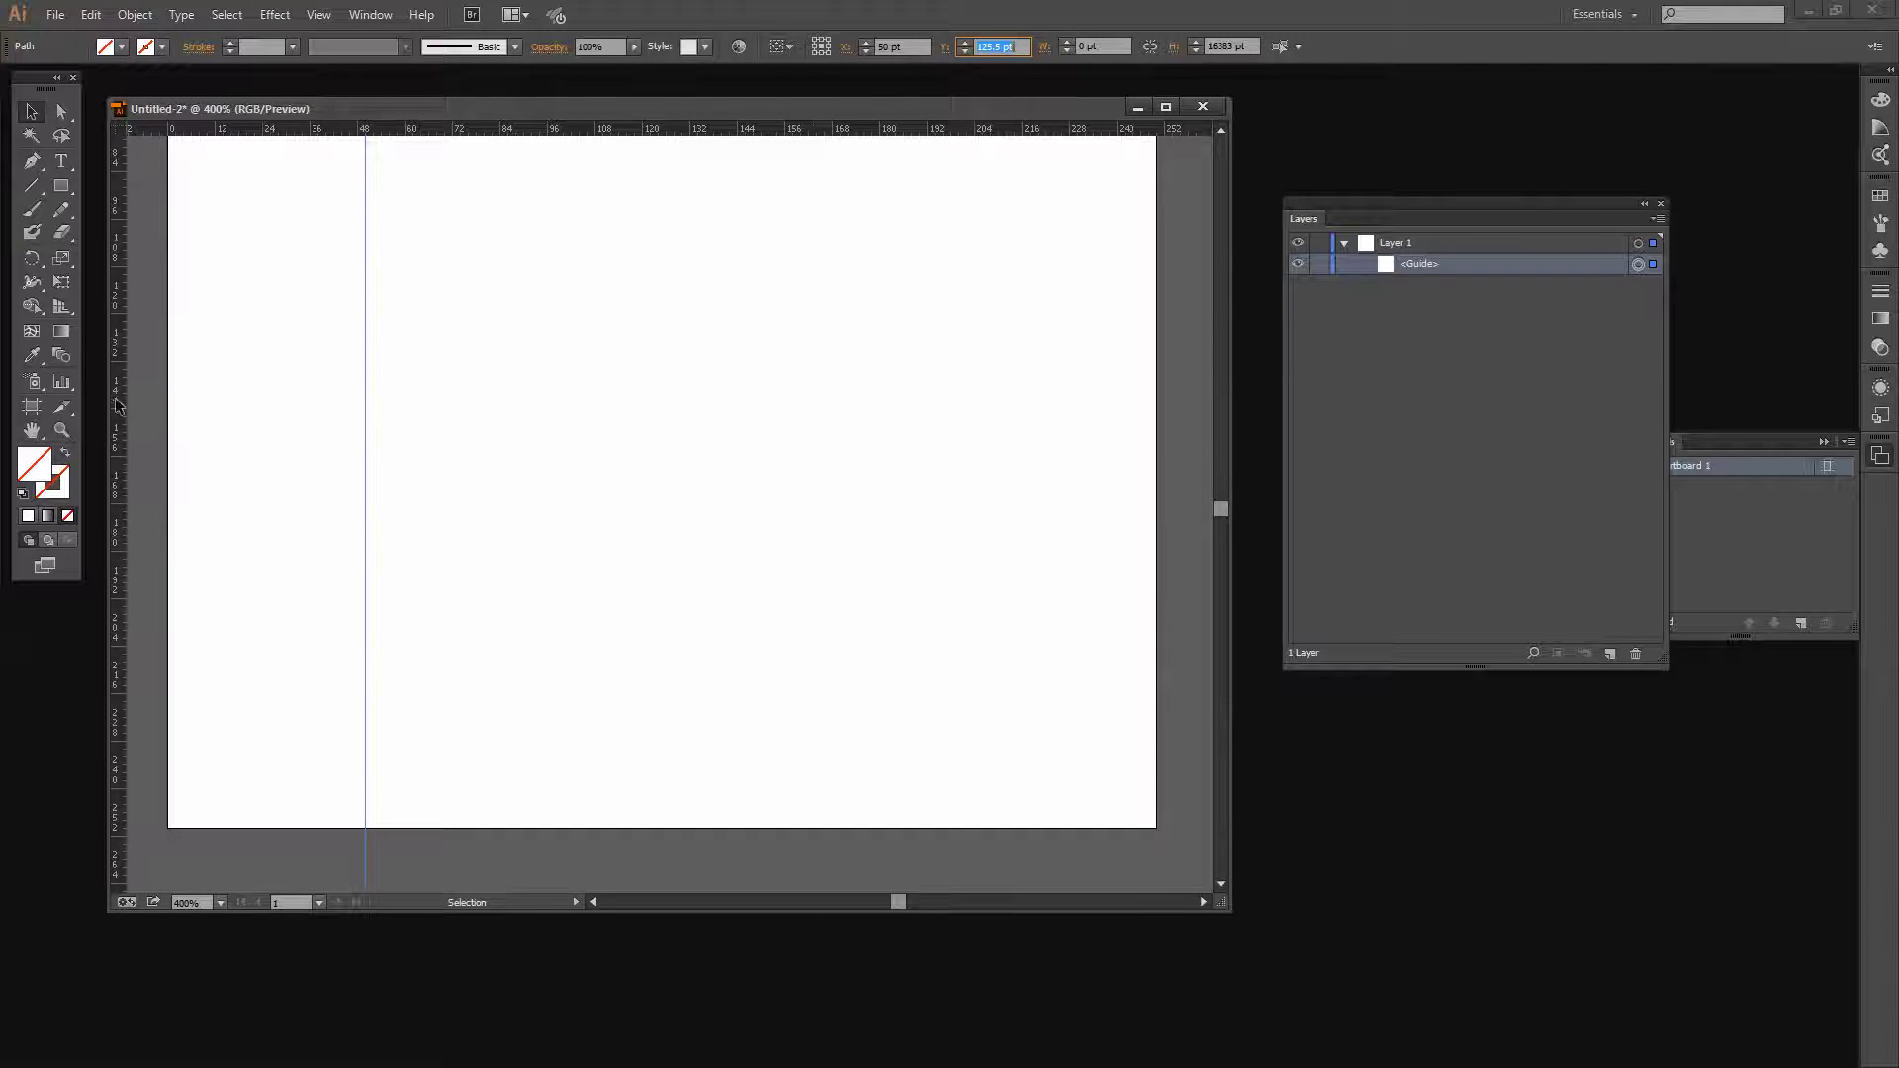
pyautogui.moveTo(126, 397); pyautogui.dragTo(998, 507)
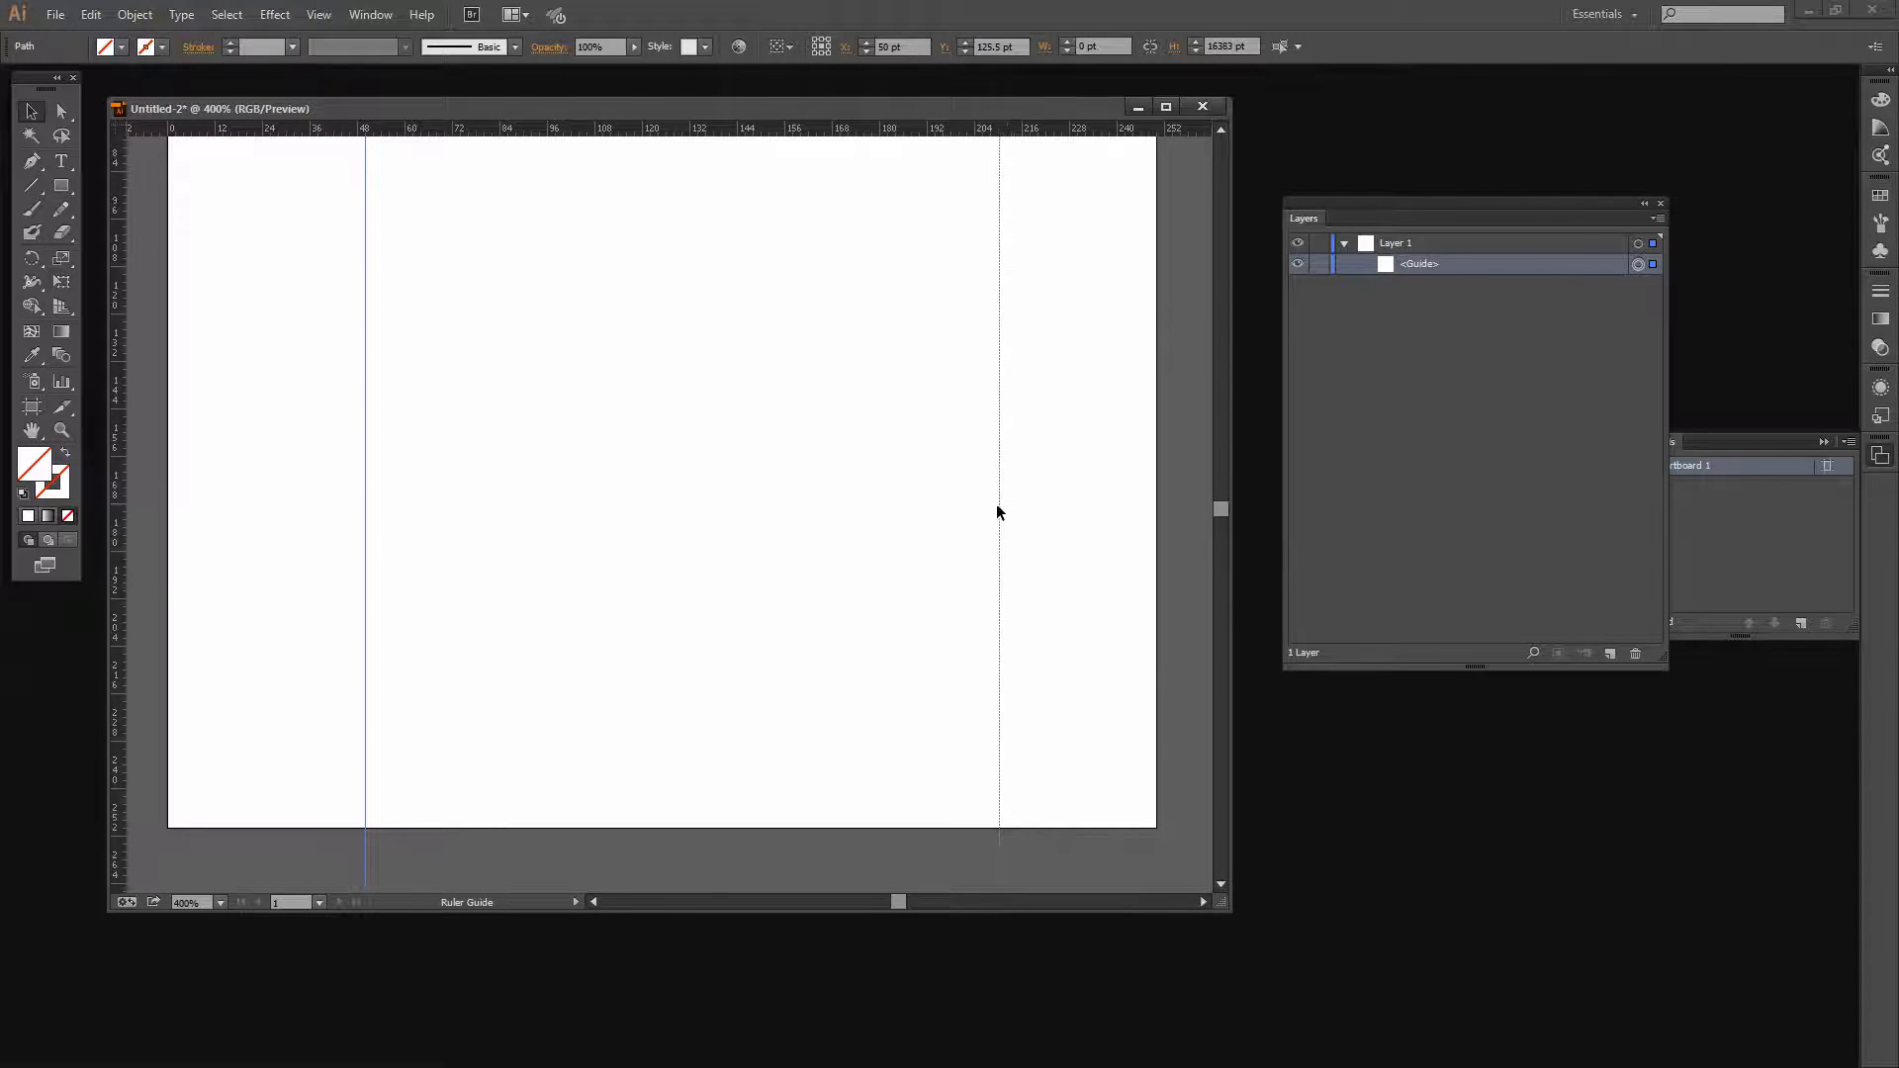
pyautogui.click(919, 47)
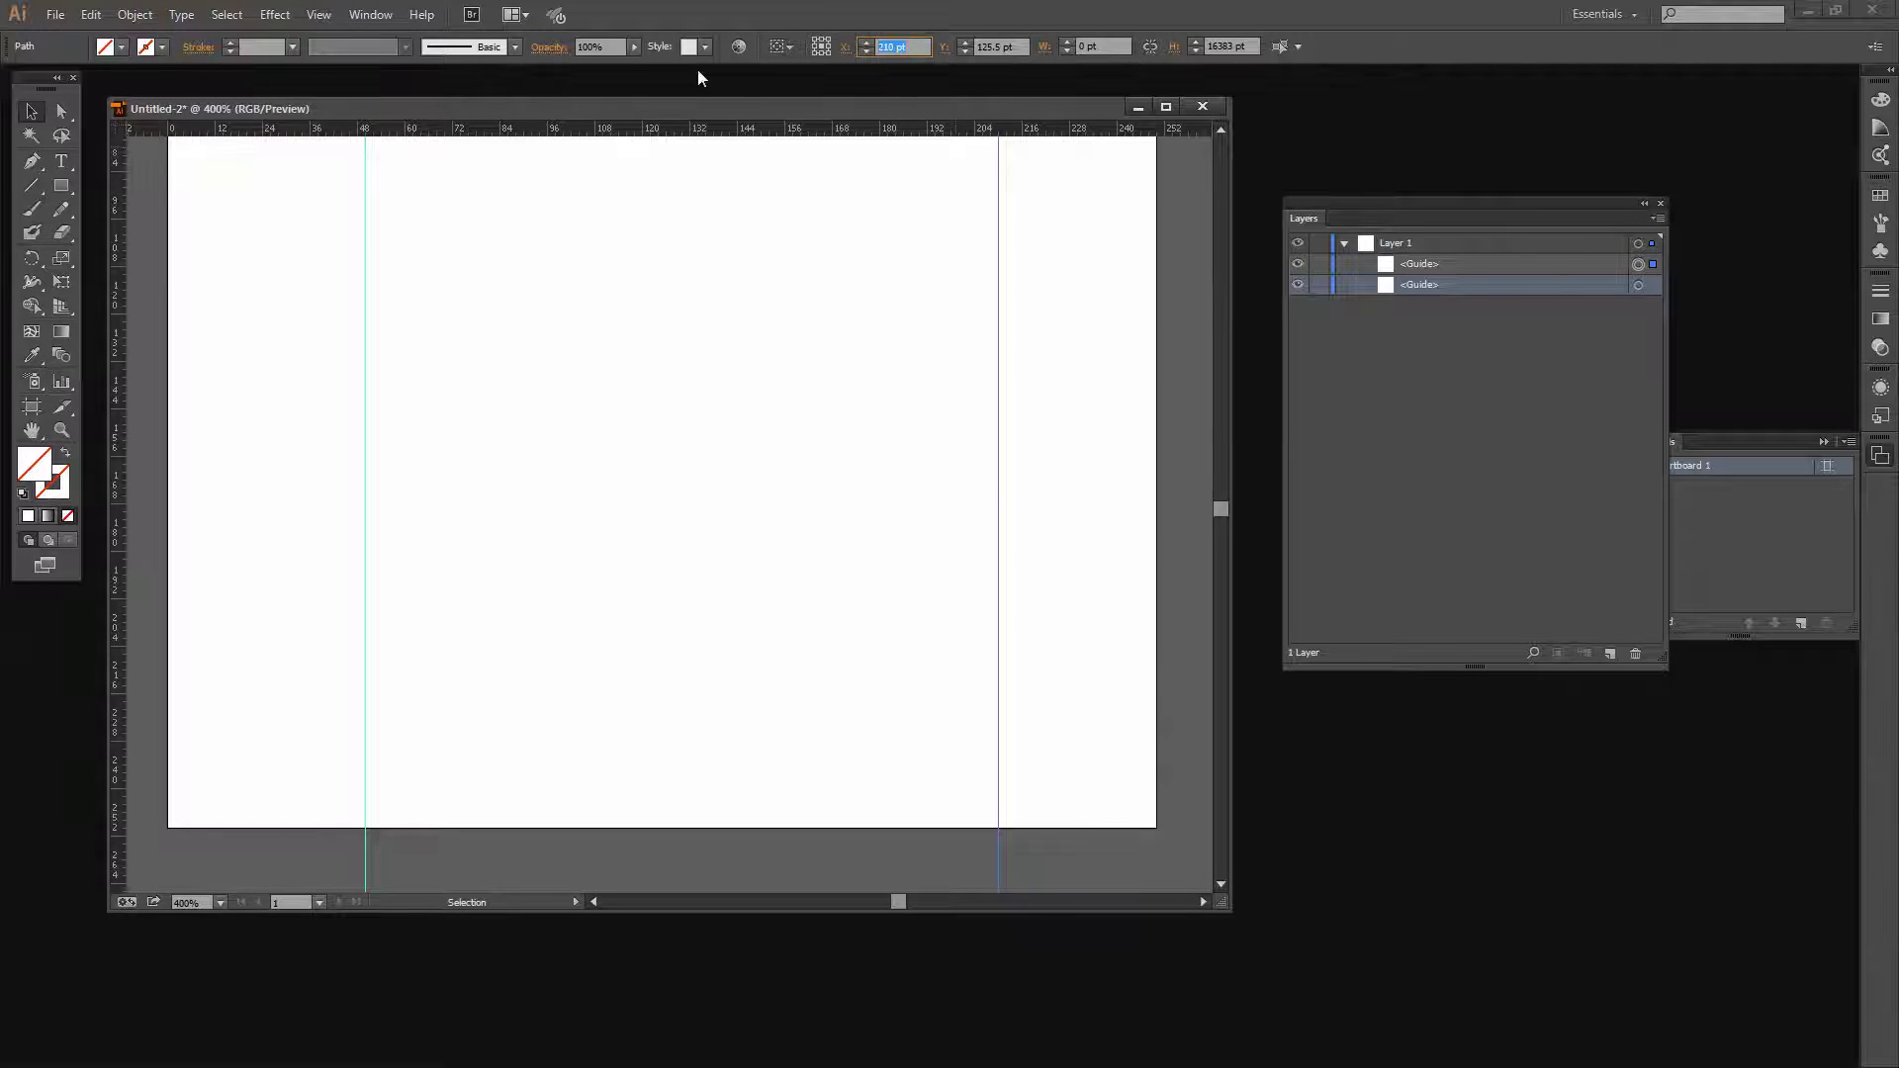
pyautogui.write('200')
pyautogui.press('Tab')
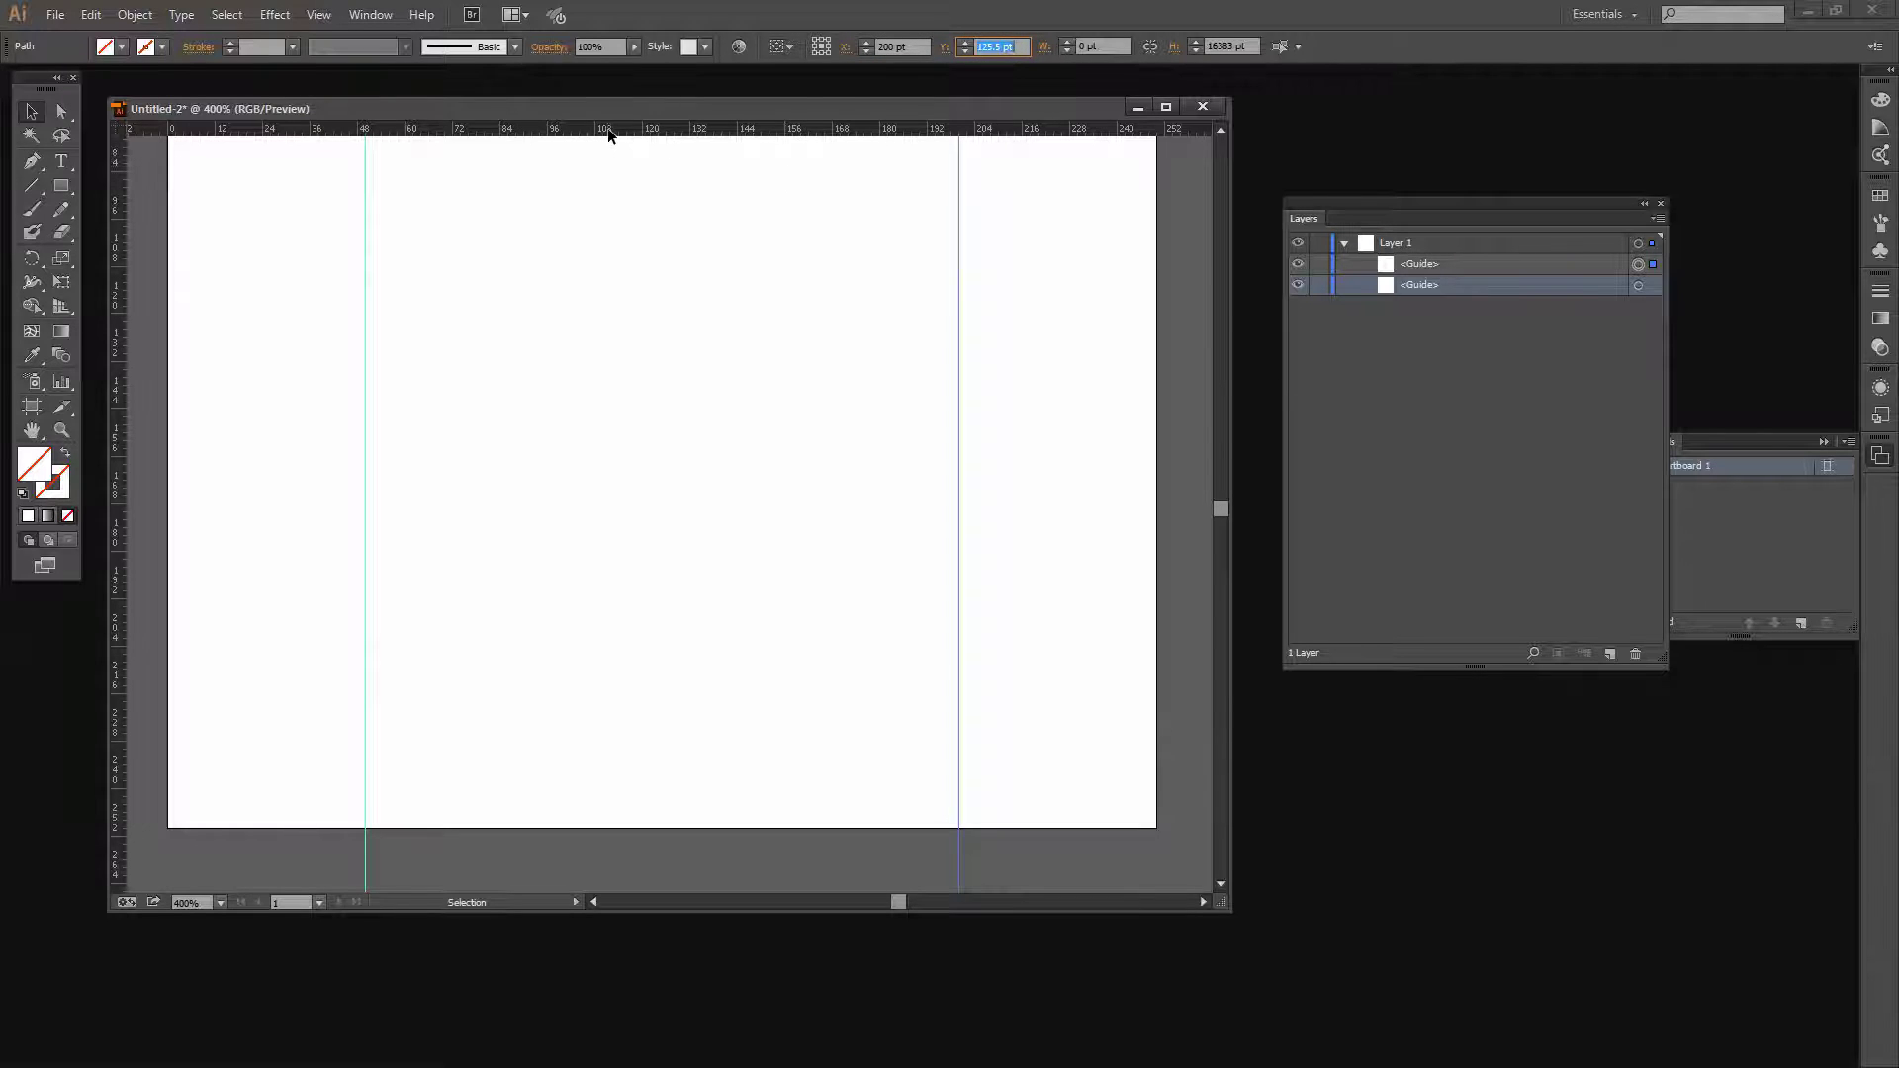
# - Add horizontal guides at Y 50 pt and Y 200 pt
pyautogui.moveTo(607, 127); pyautogui.dragTo(604, 204)
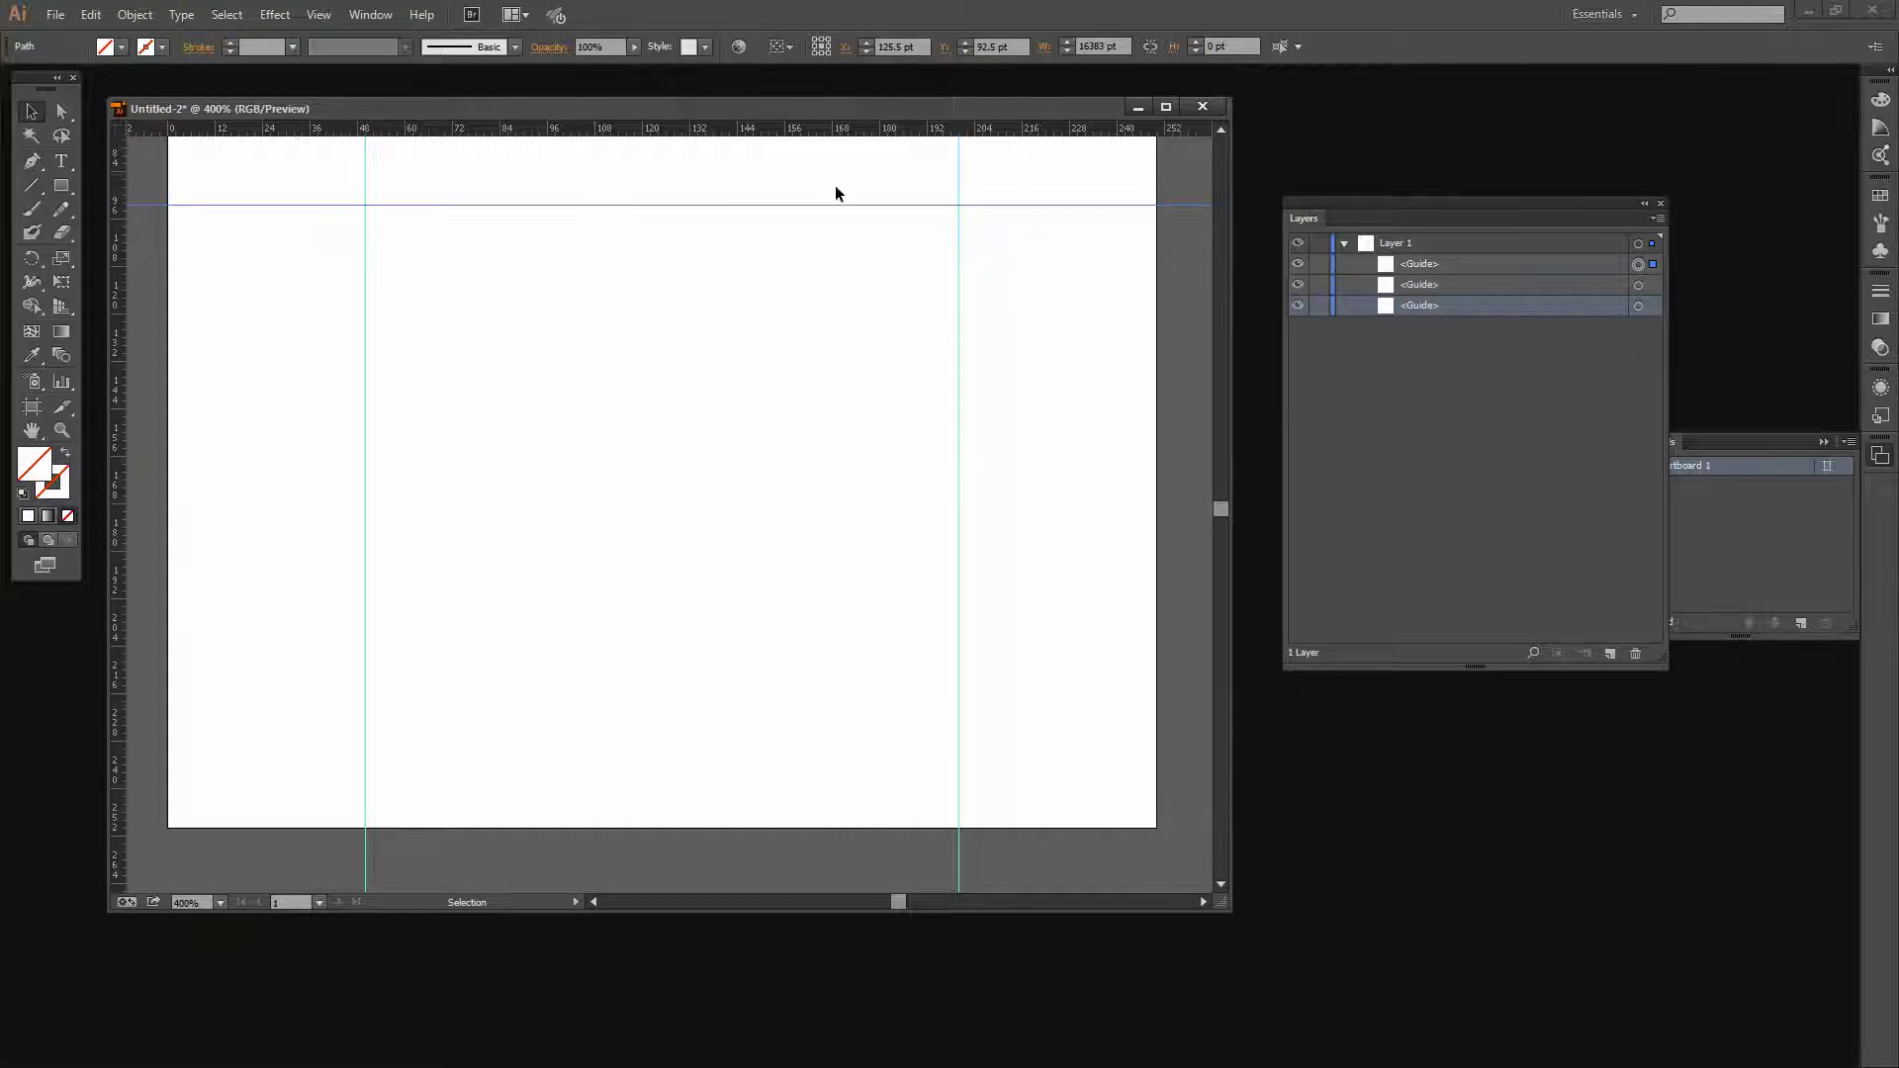
pyautogui.click(992, 47)
pyautogui.write('50')
pyautogui.press('Tab')
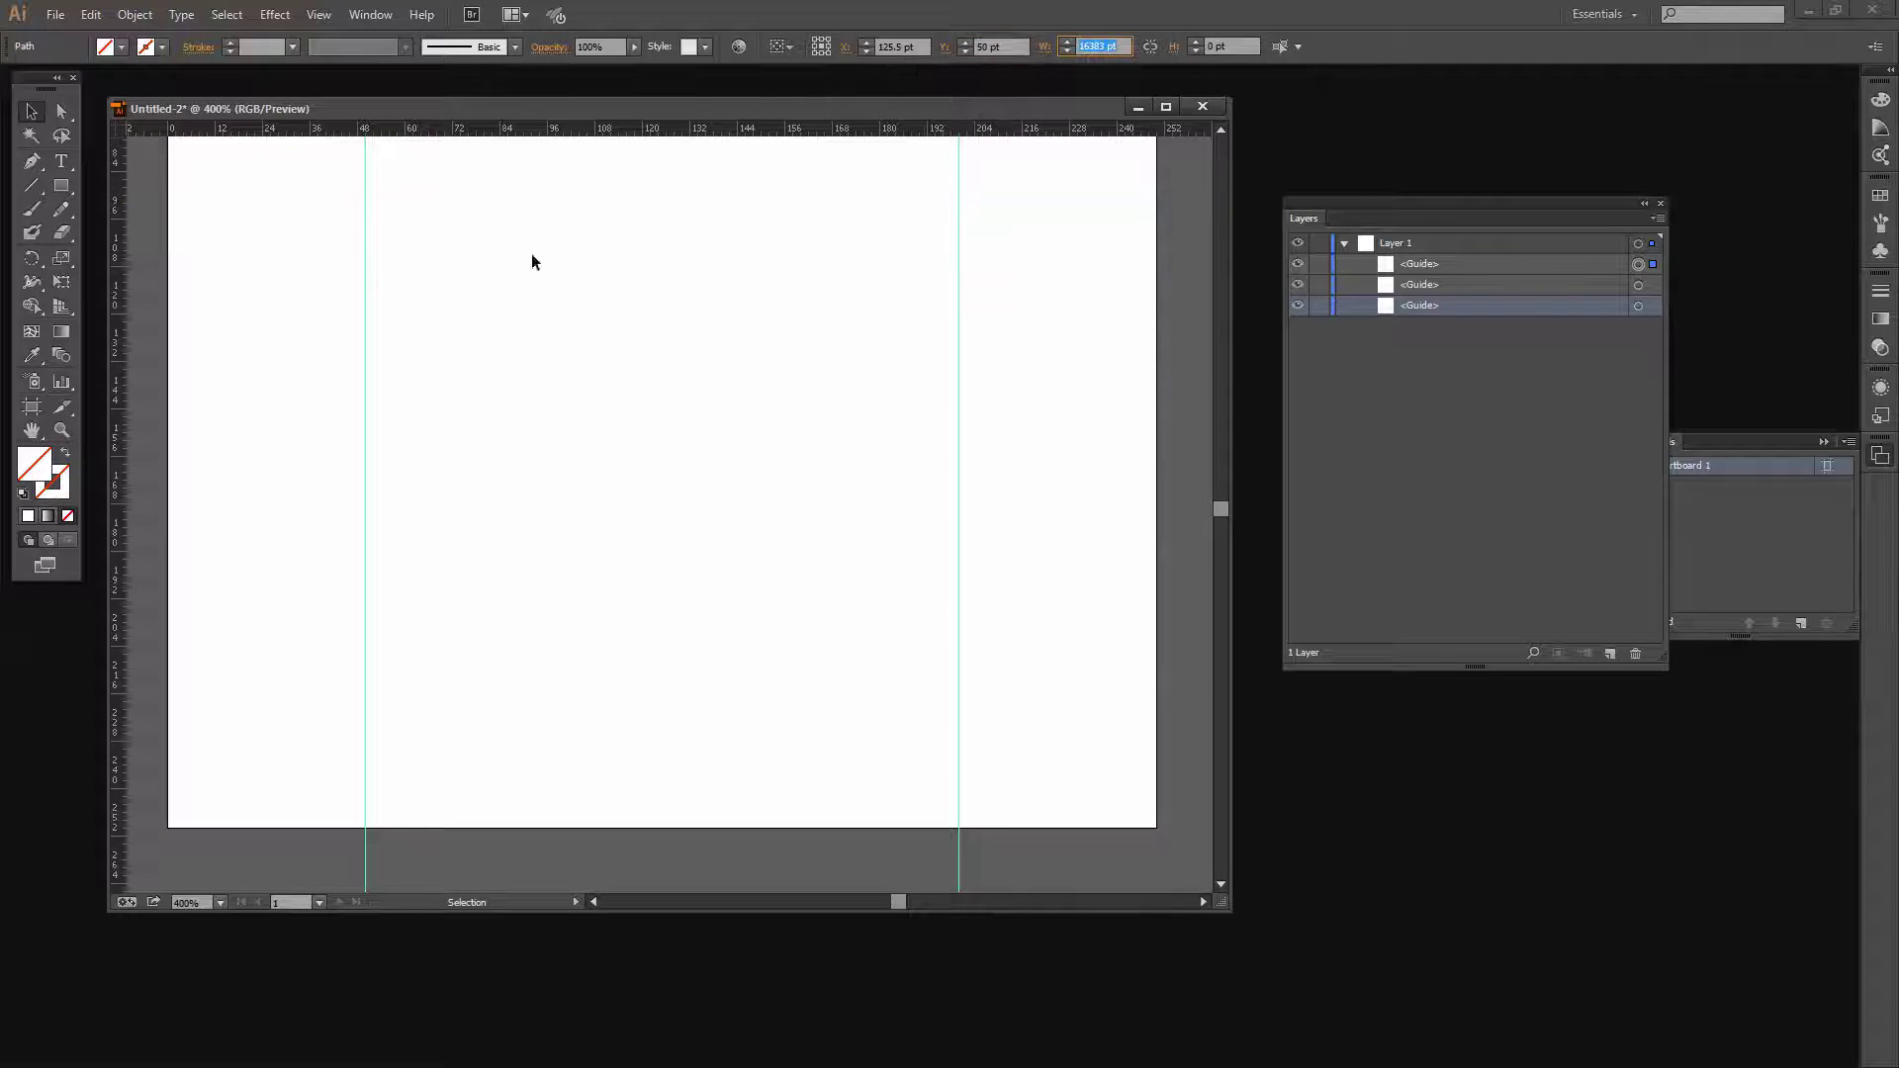
pyautogui.moveTo(645, 127); pyautogui.dragTo(602, 704)
pyautogui.click(971, 47)
pyautogui.write('200')
pyautogui.press('Return')
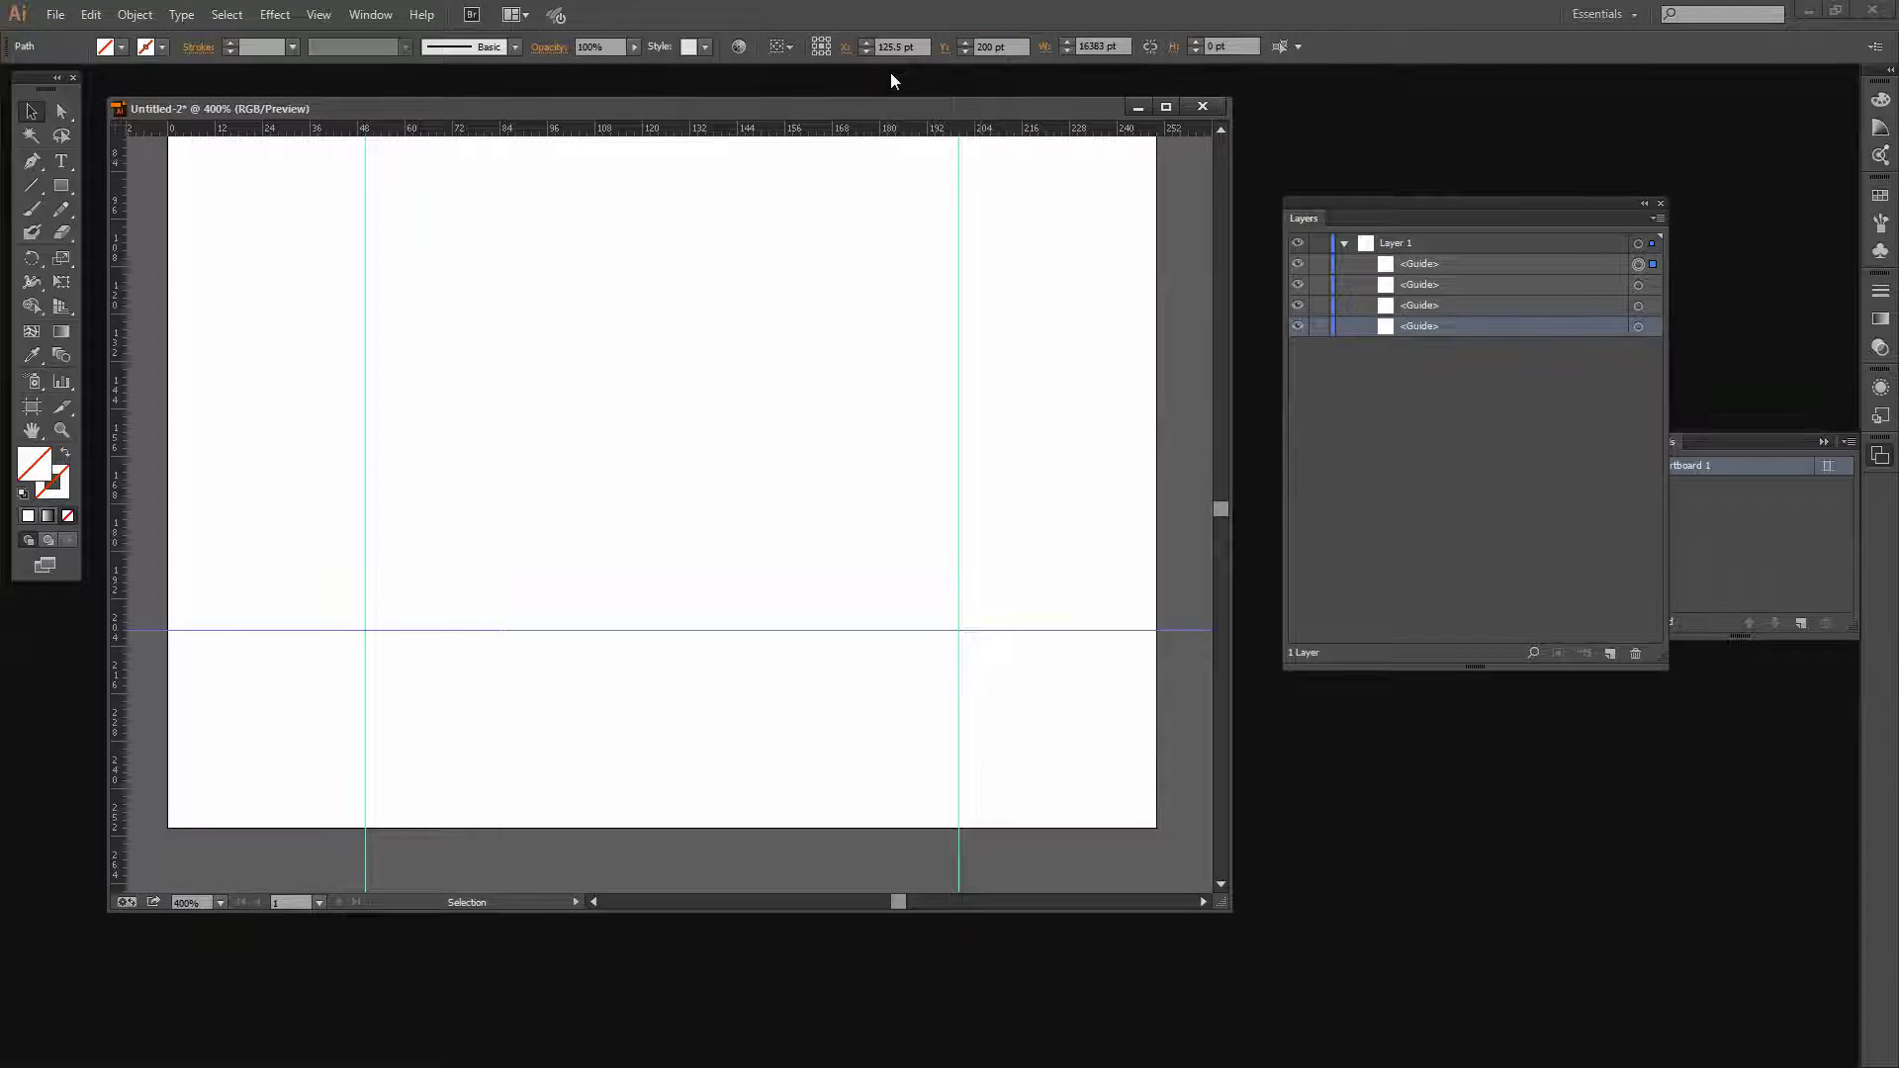
pyautogui.hotkey('ctrl', '0')
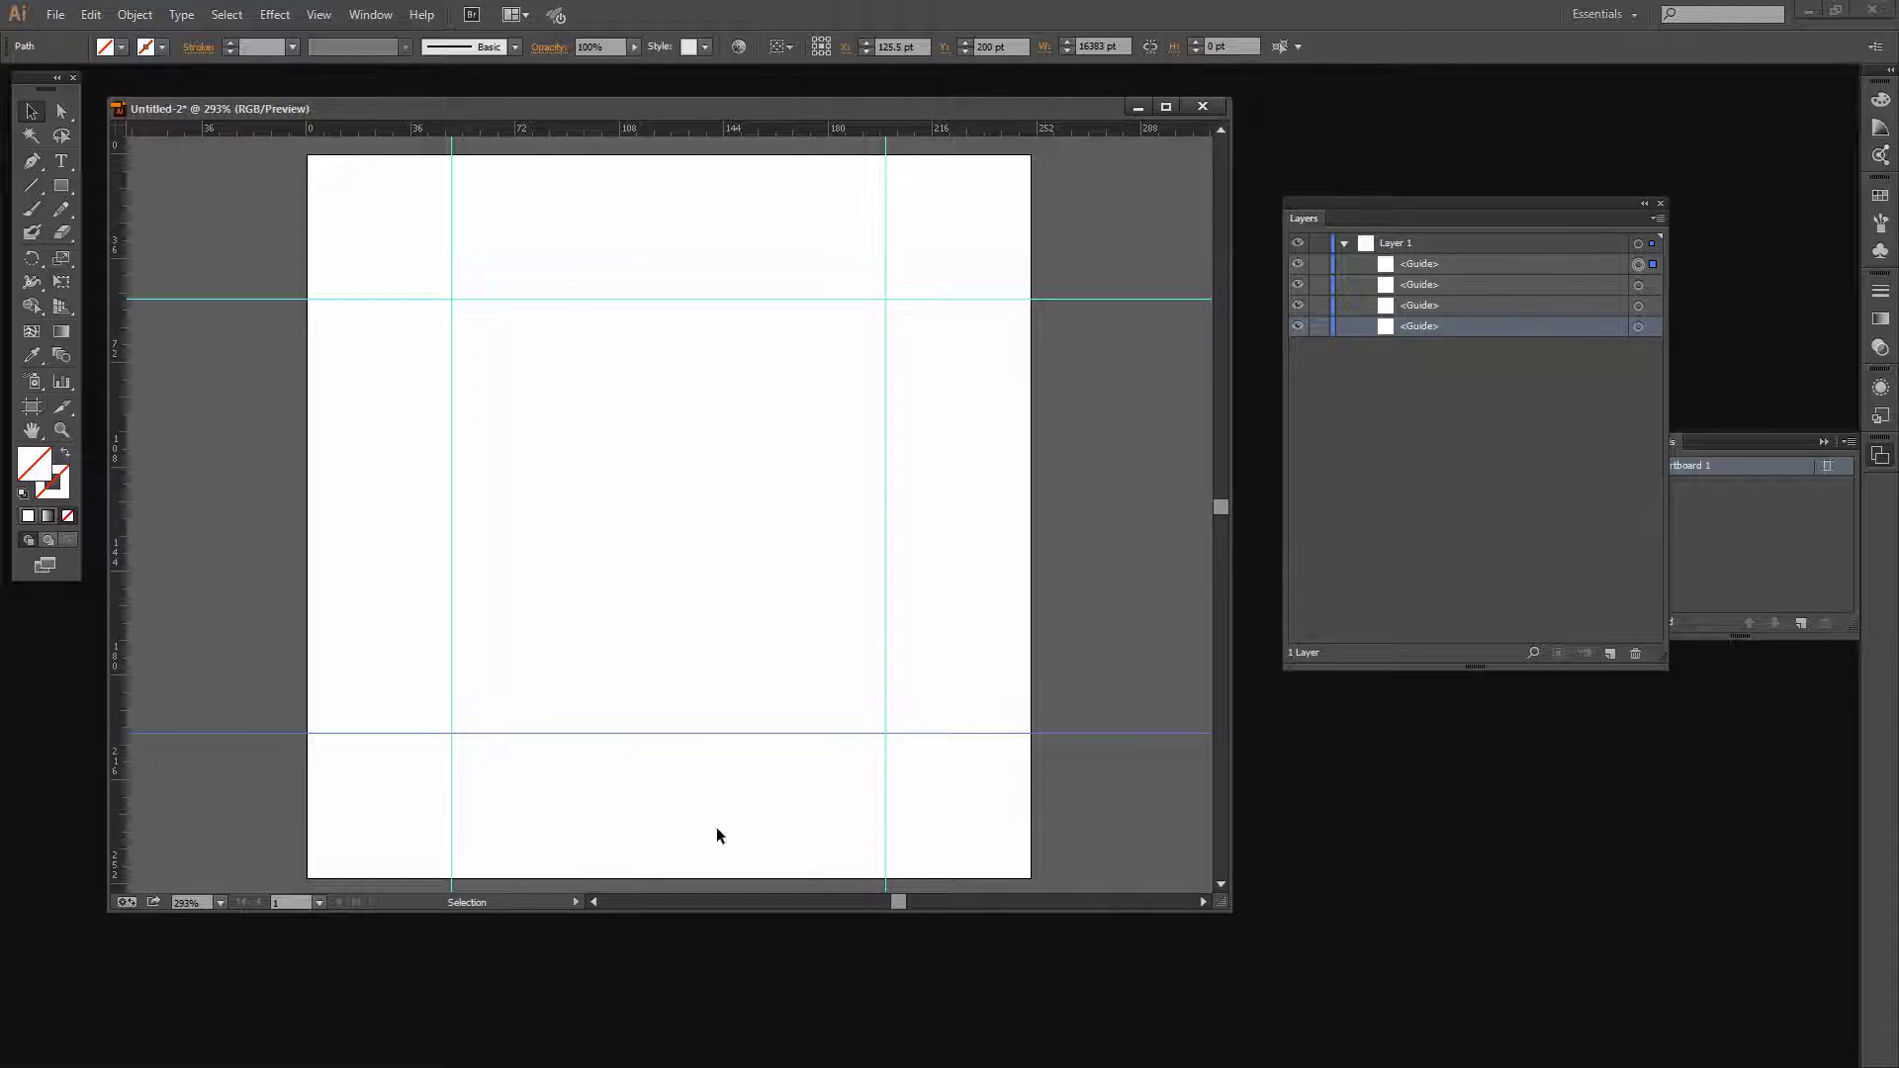
pyautogui.click(335, 733)
pyautogui.click(493, 734)
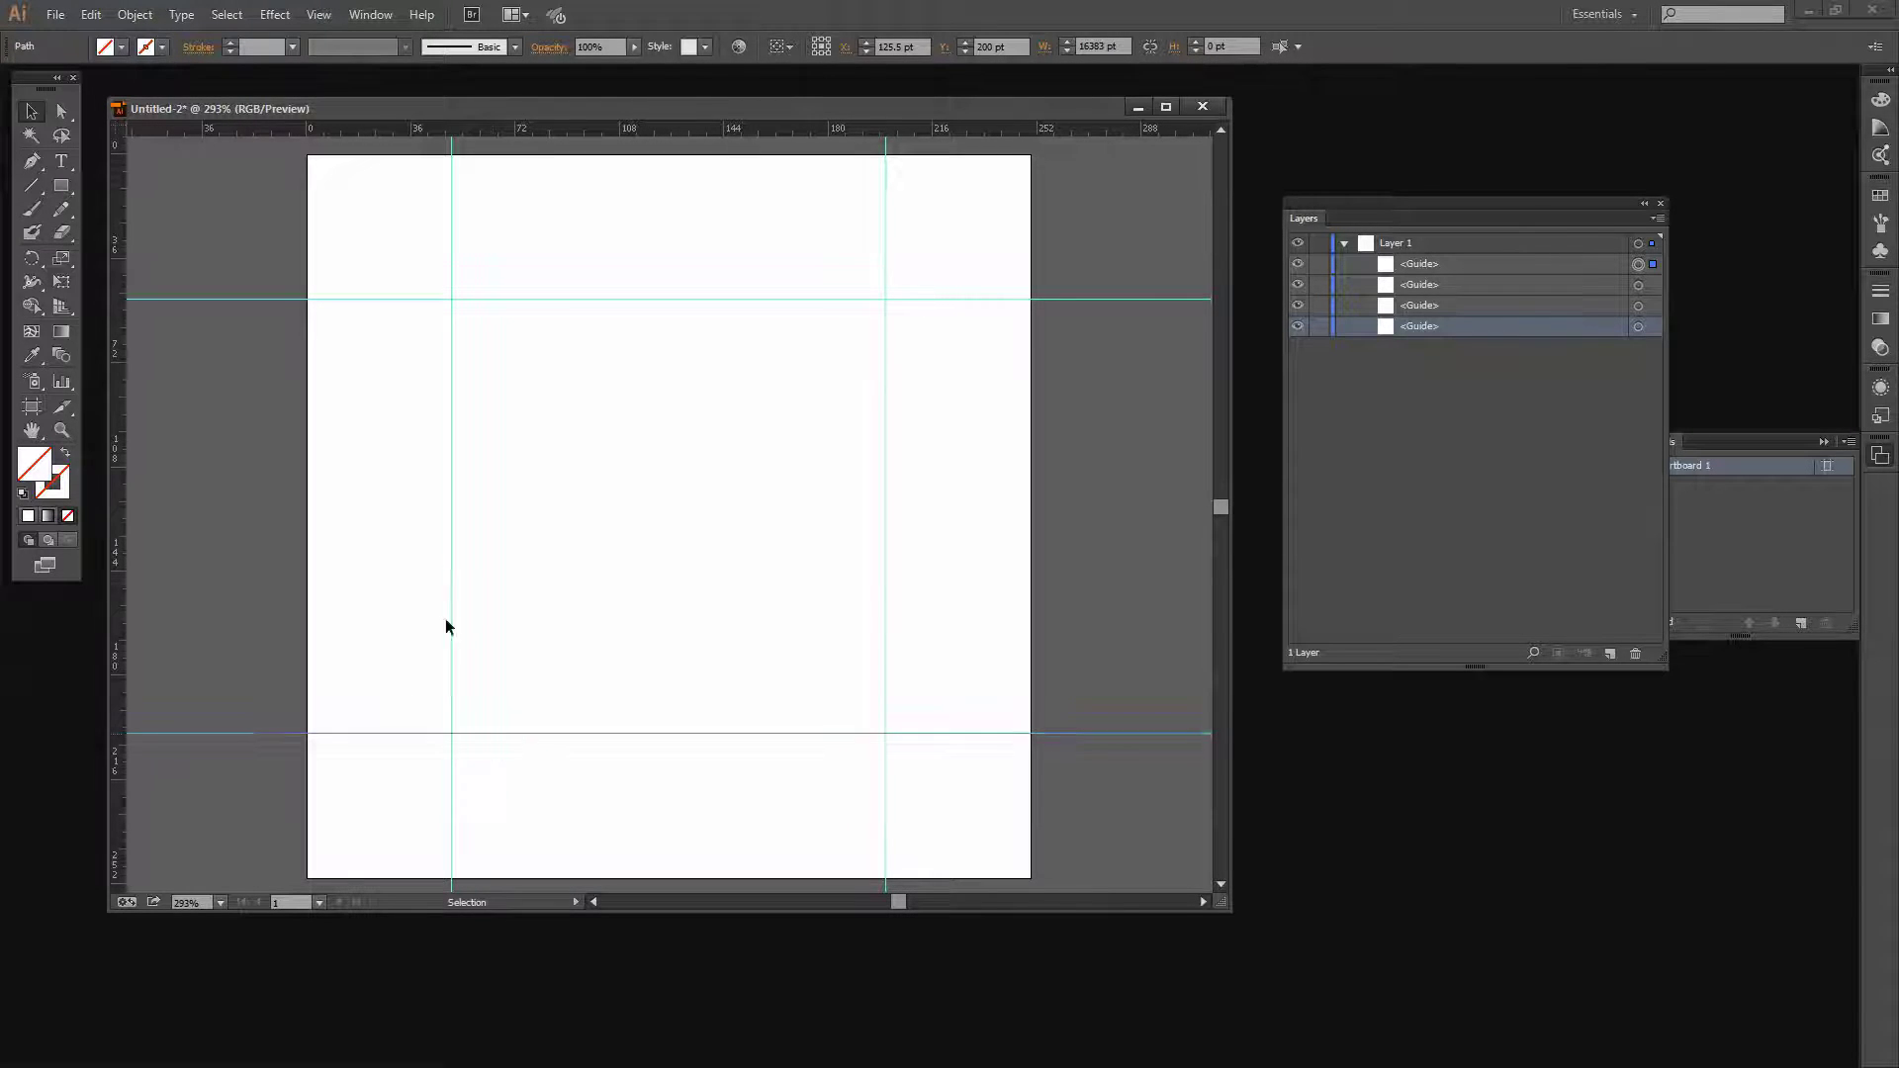
pyautogui.click(60, 186)
# - Draw an 87.481 × 36.28 pt ellipse centred on the upper-left guide crossing at 50, 50 pt
pyautogui.moveTo(60, 187); pyautogui.dragTo(133, 229)
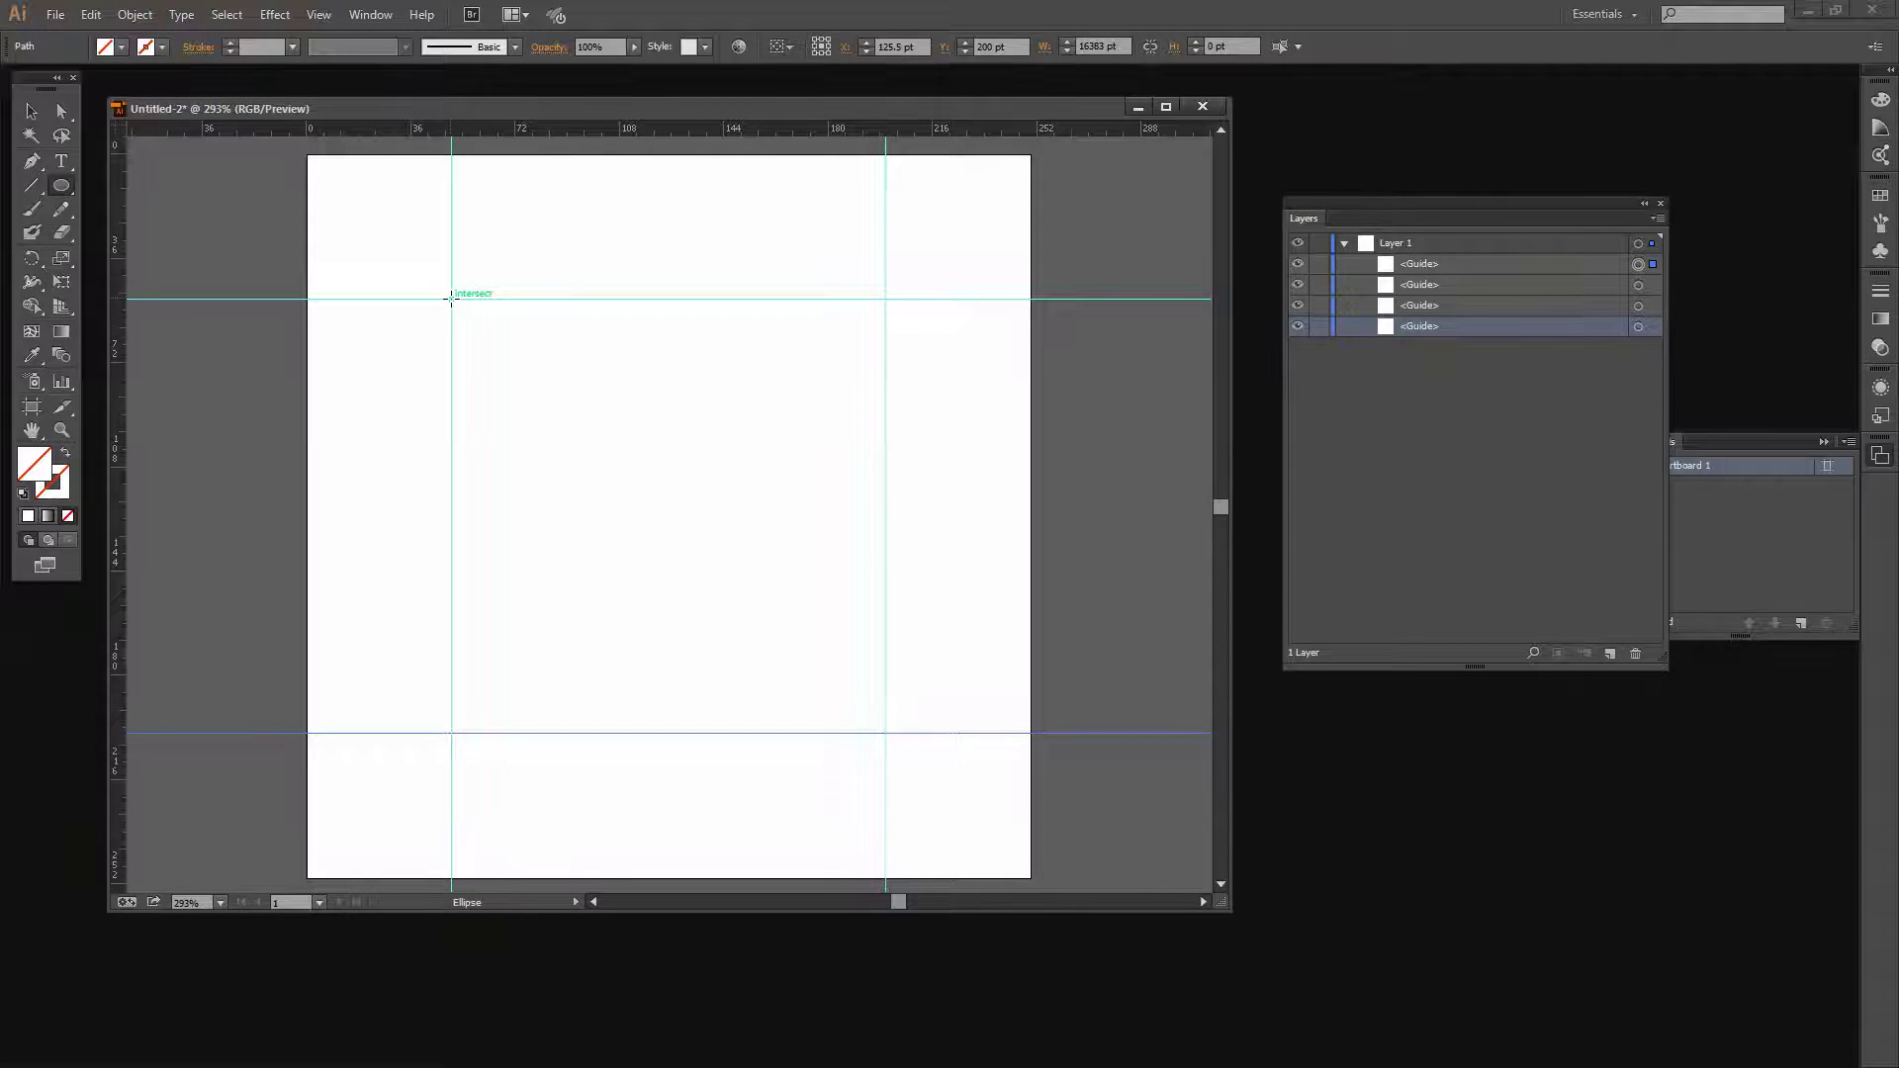
pyautogui.moveTo(451, 299); pyautogui.dragTo(324, 243)
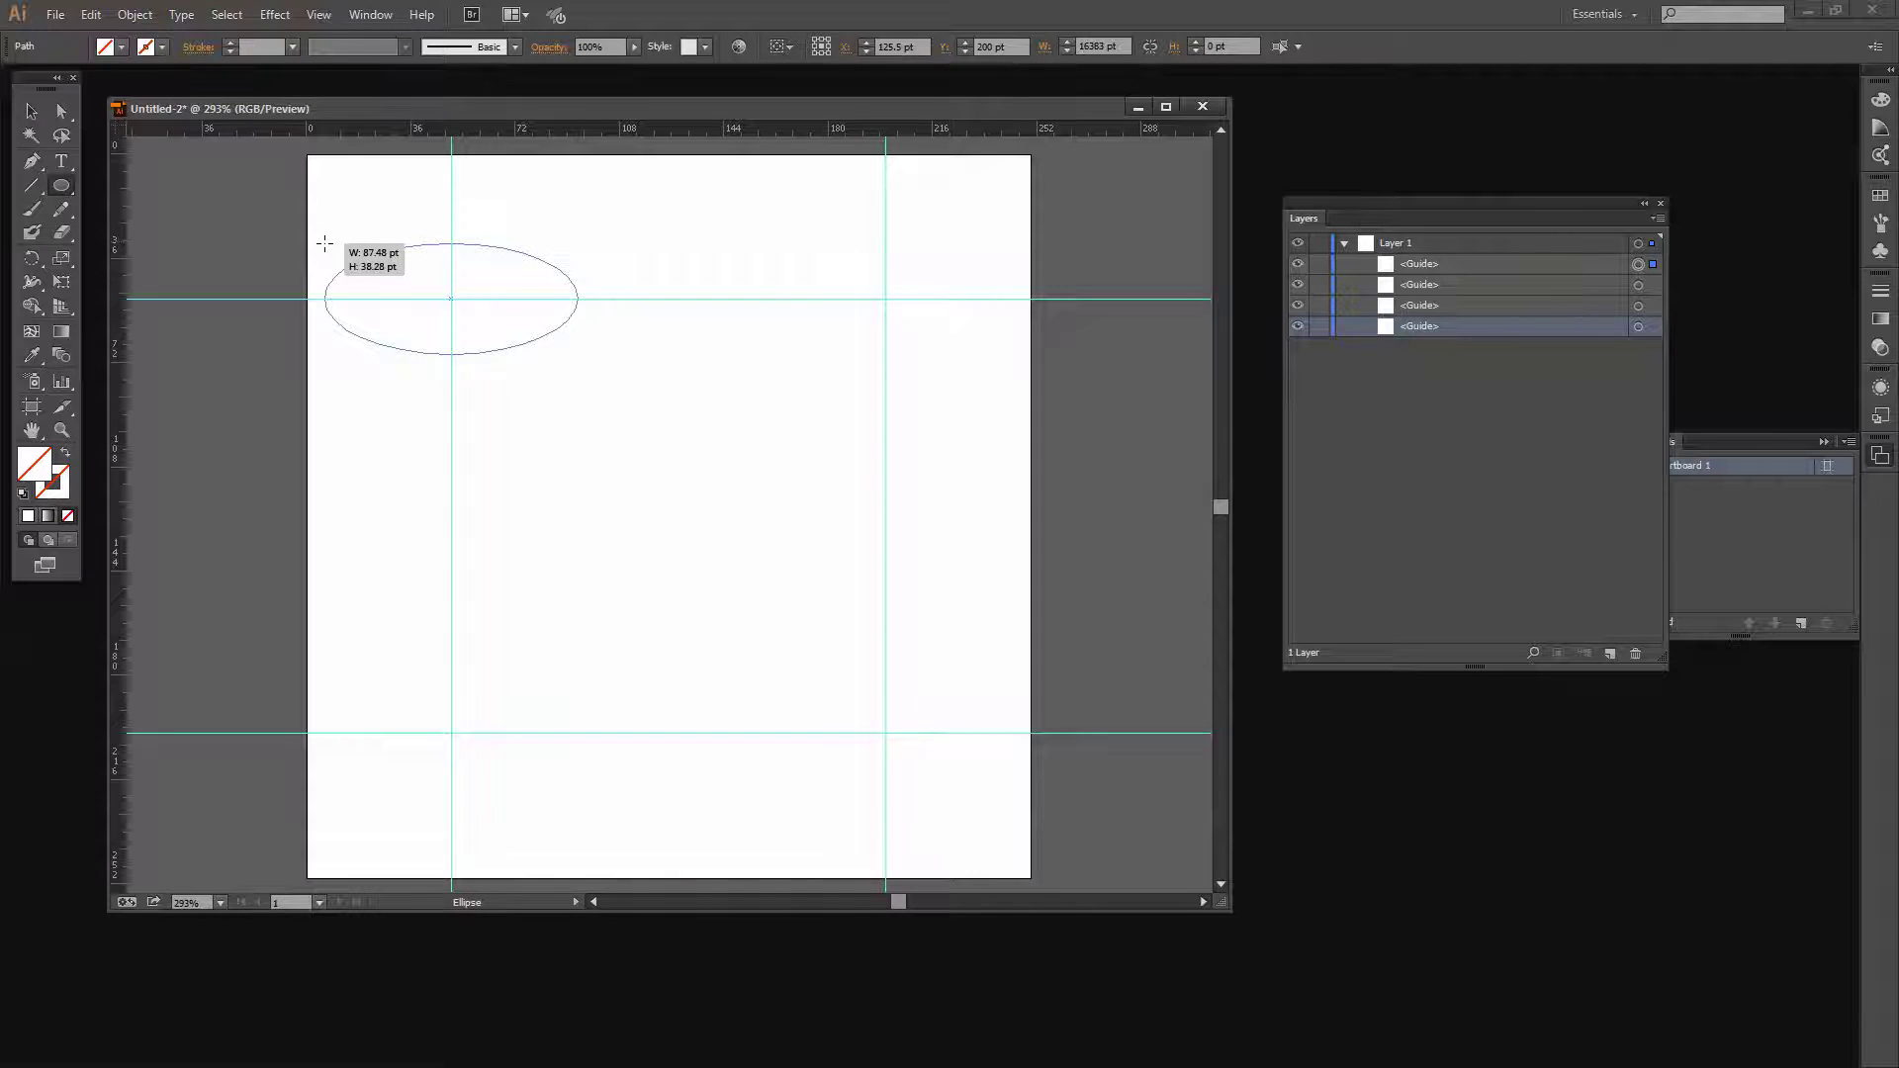
pyautogui.moveTo(324, 243); pyautogui.dragTo(325, 243)
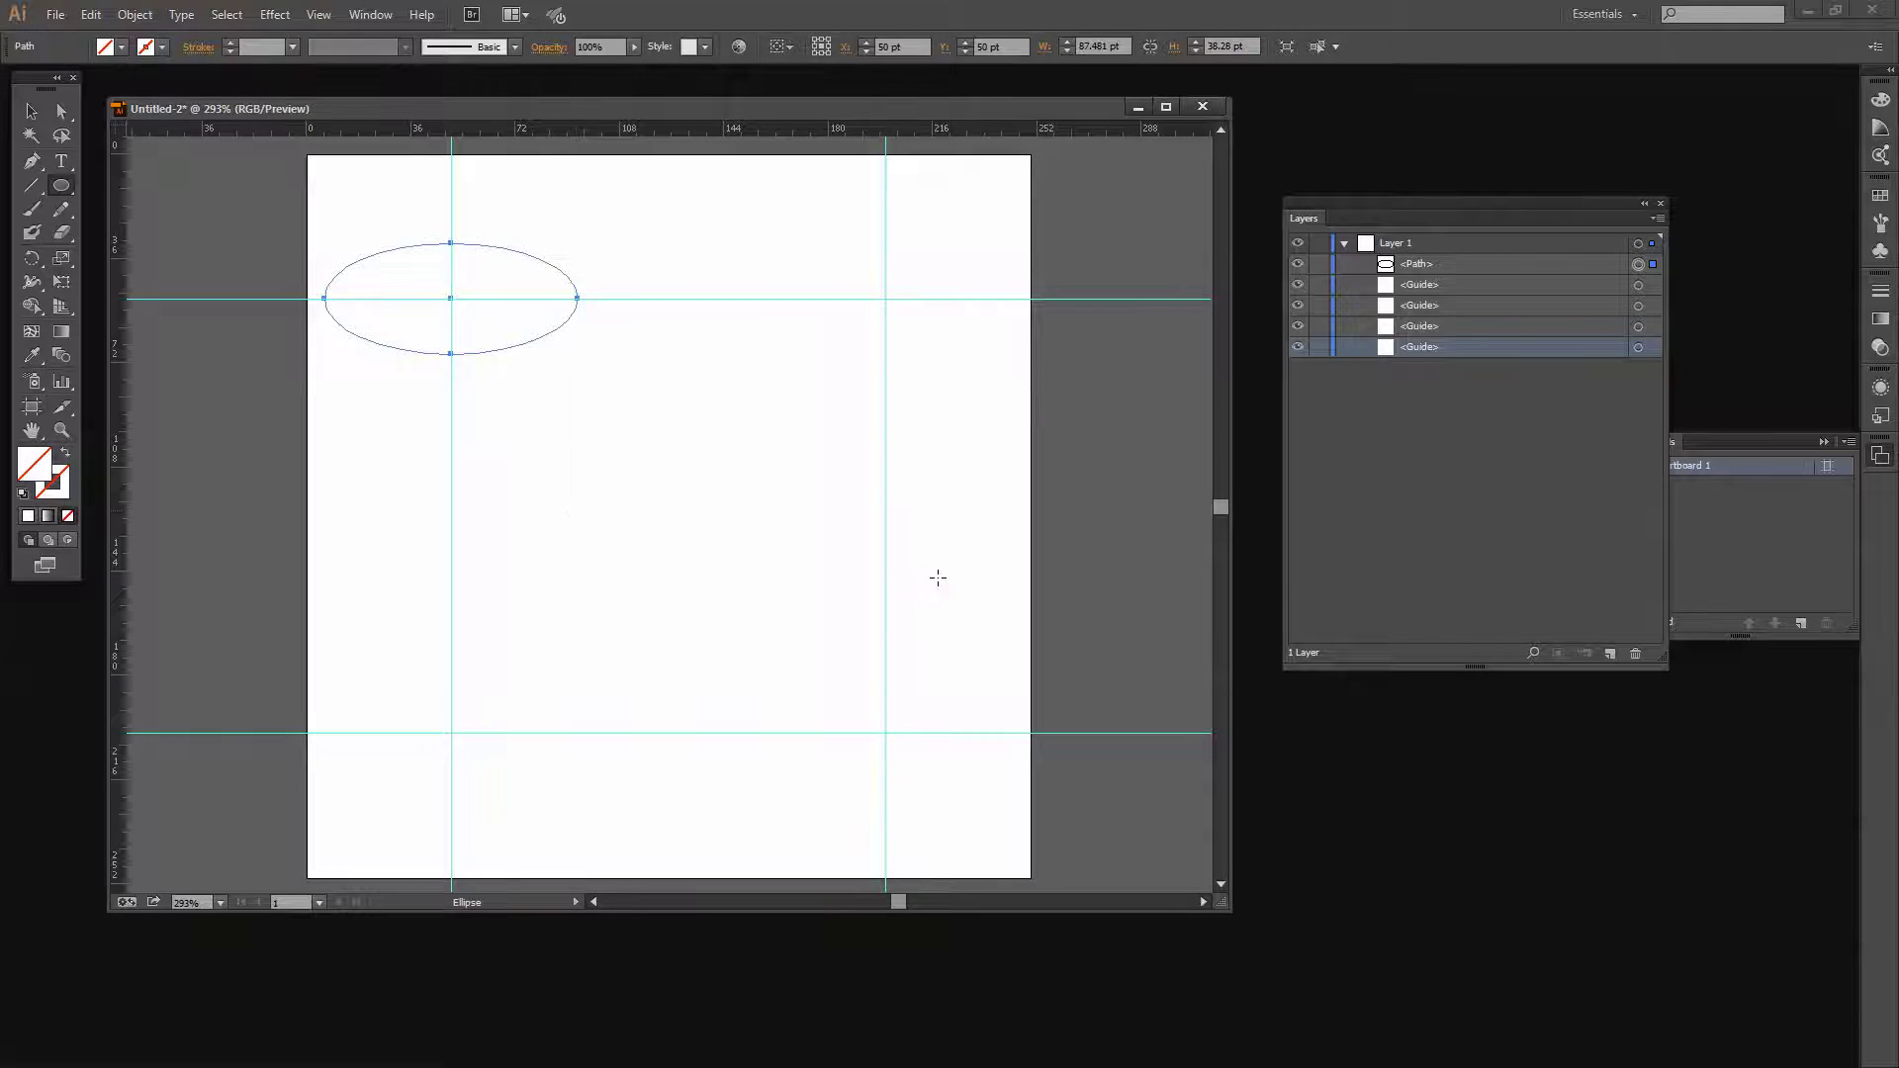
# - Fill the ellipse with the muted olive-brown #7F7250
pyautogui.doubleClick(38, 472)
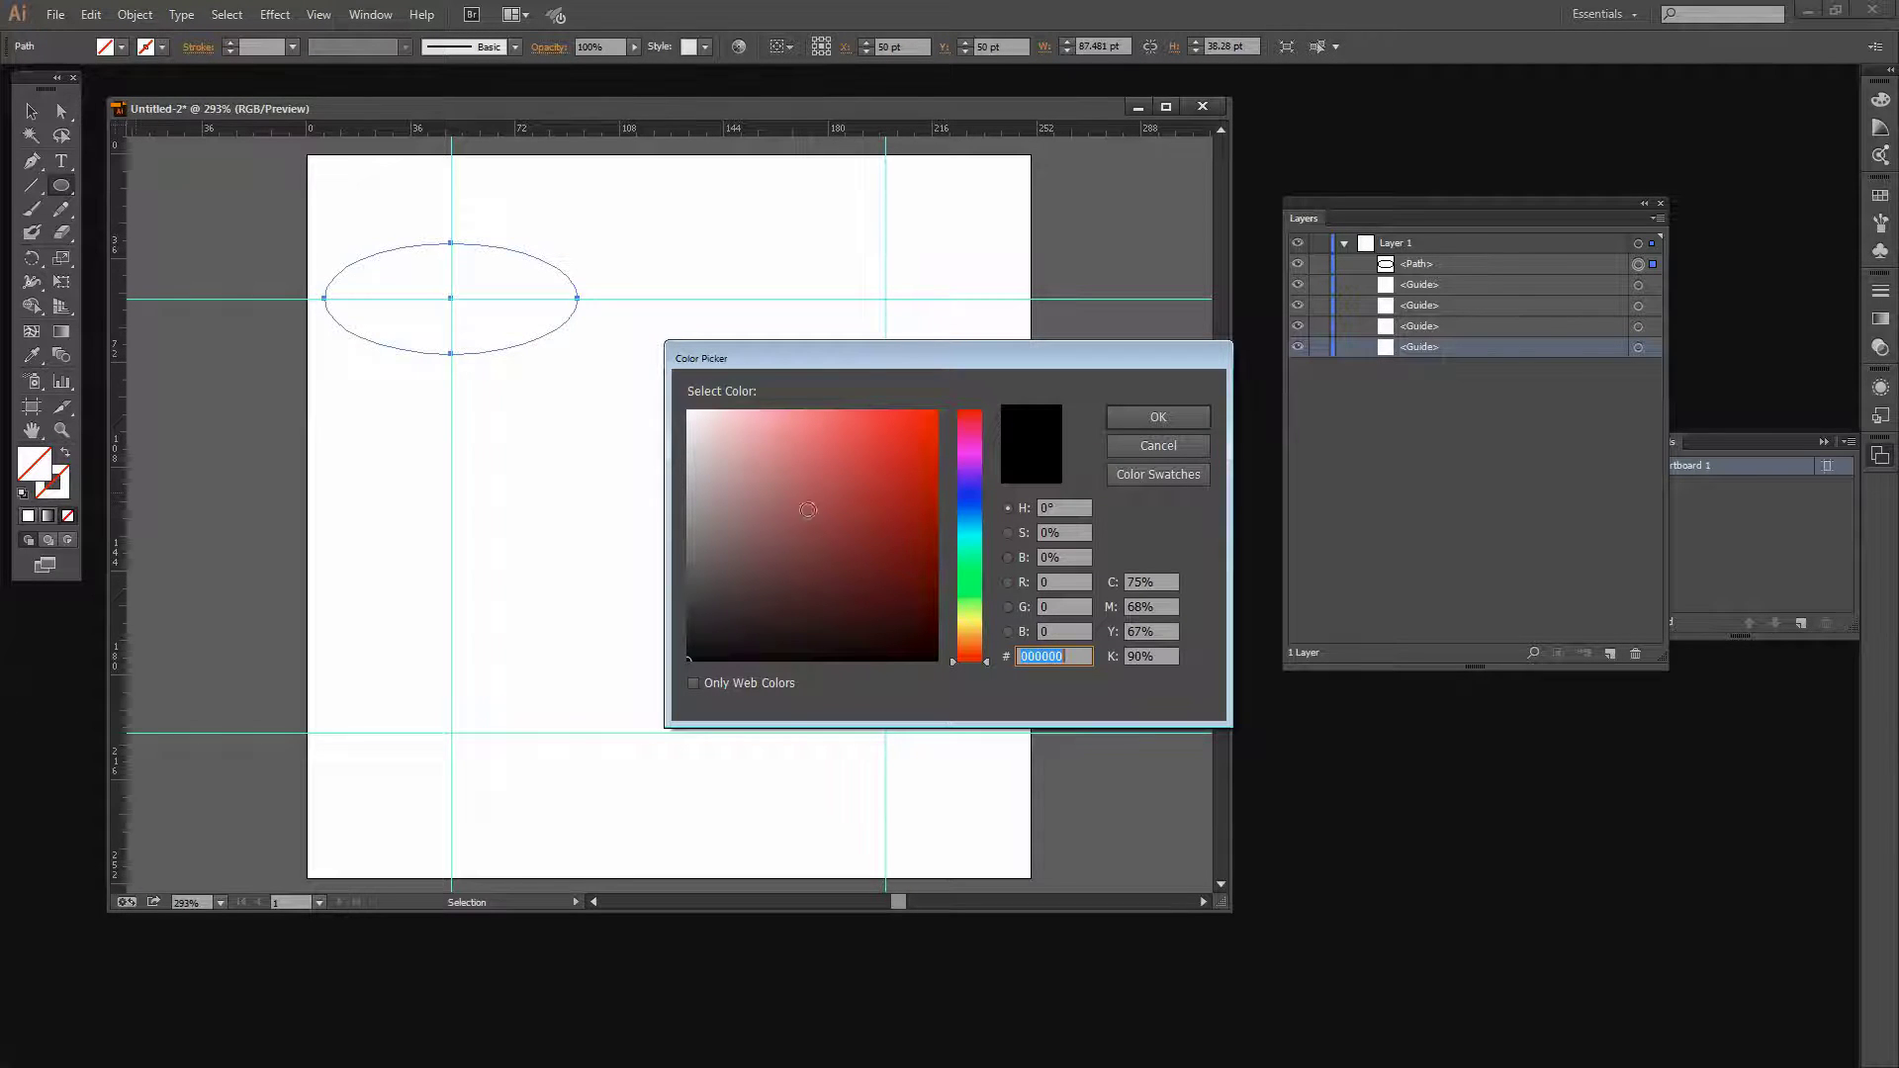
pyautogui.moveTo(977, 626); pyautogui.dragTo(979, 630)
pyautogui.moveTo(835, 568); pyautogui.dragTo(777, 546)
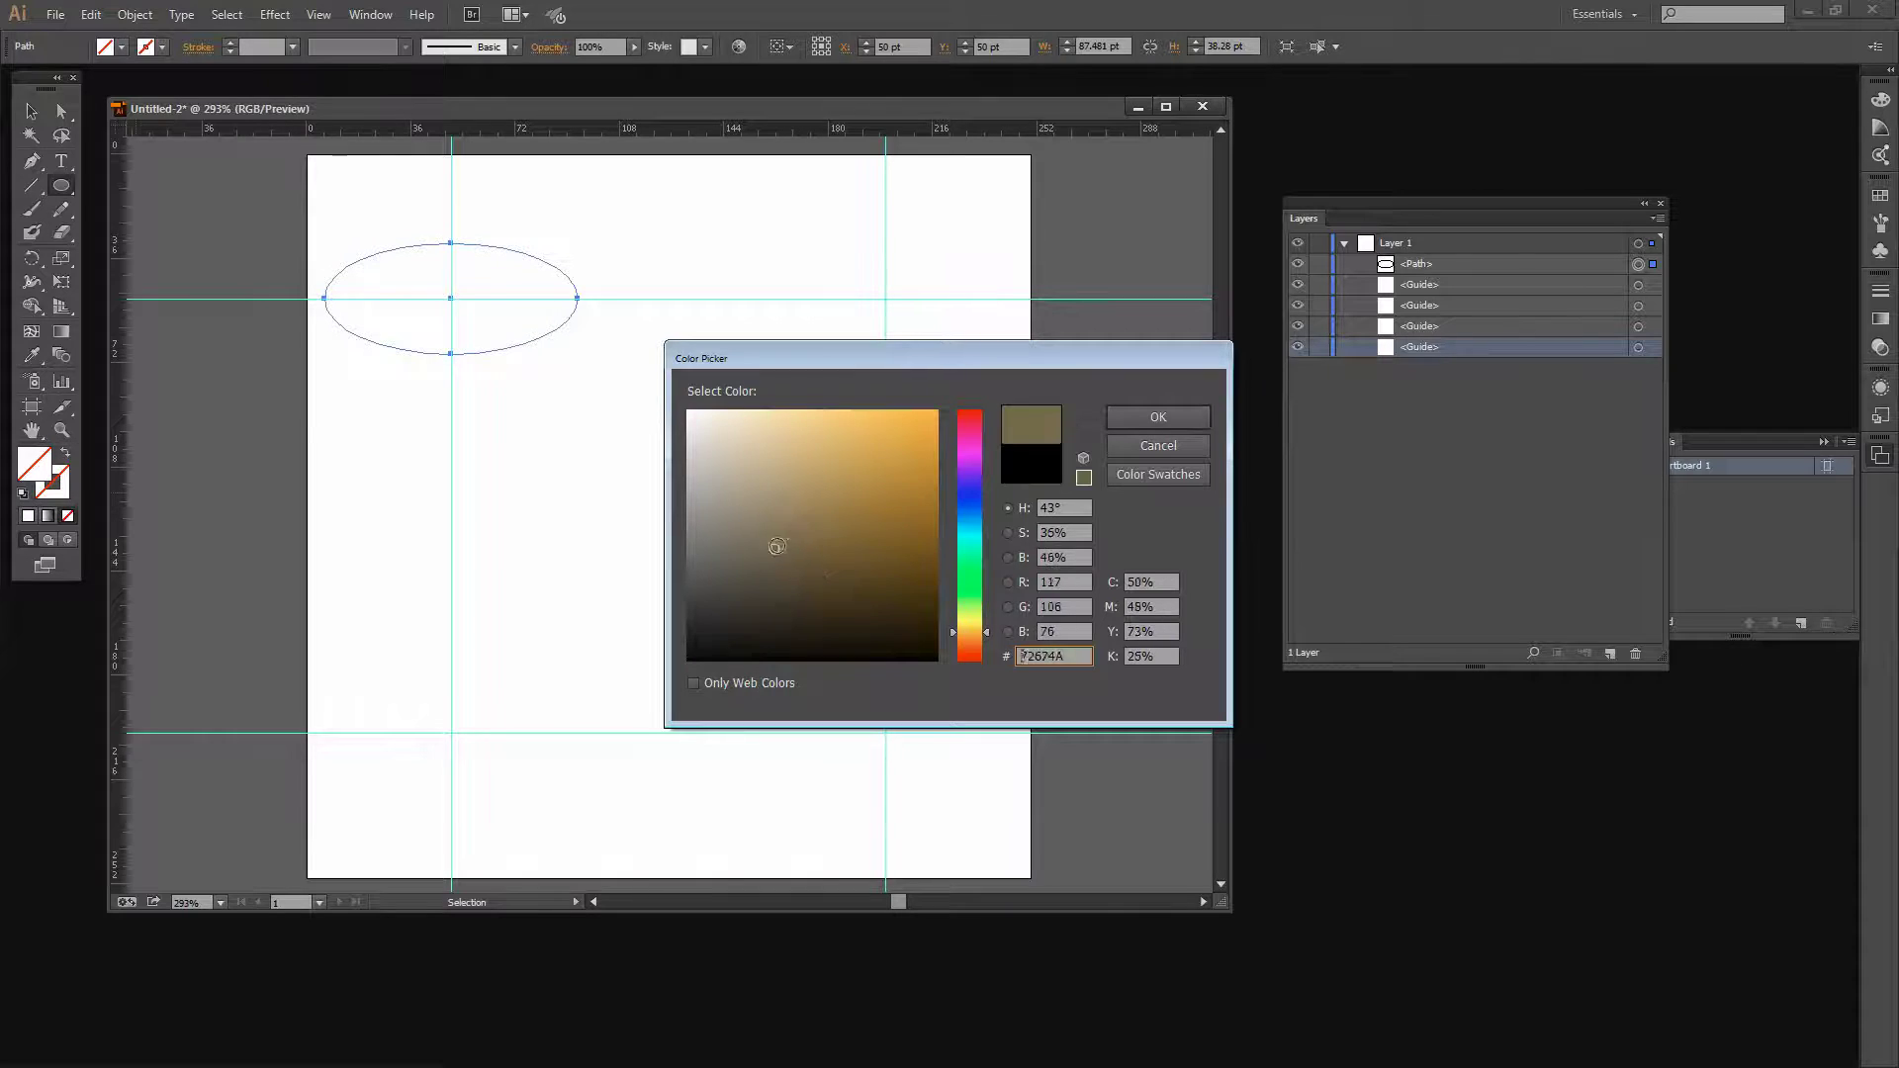
pyautogui.click(1129, 418)
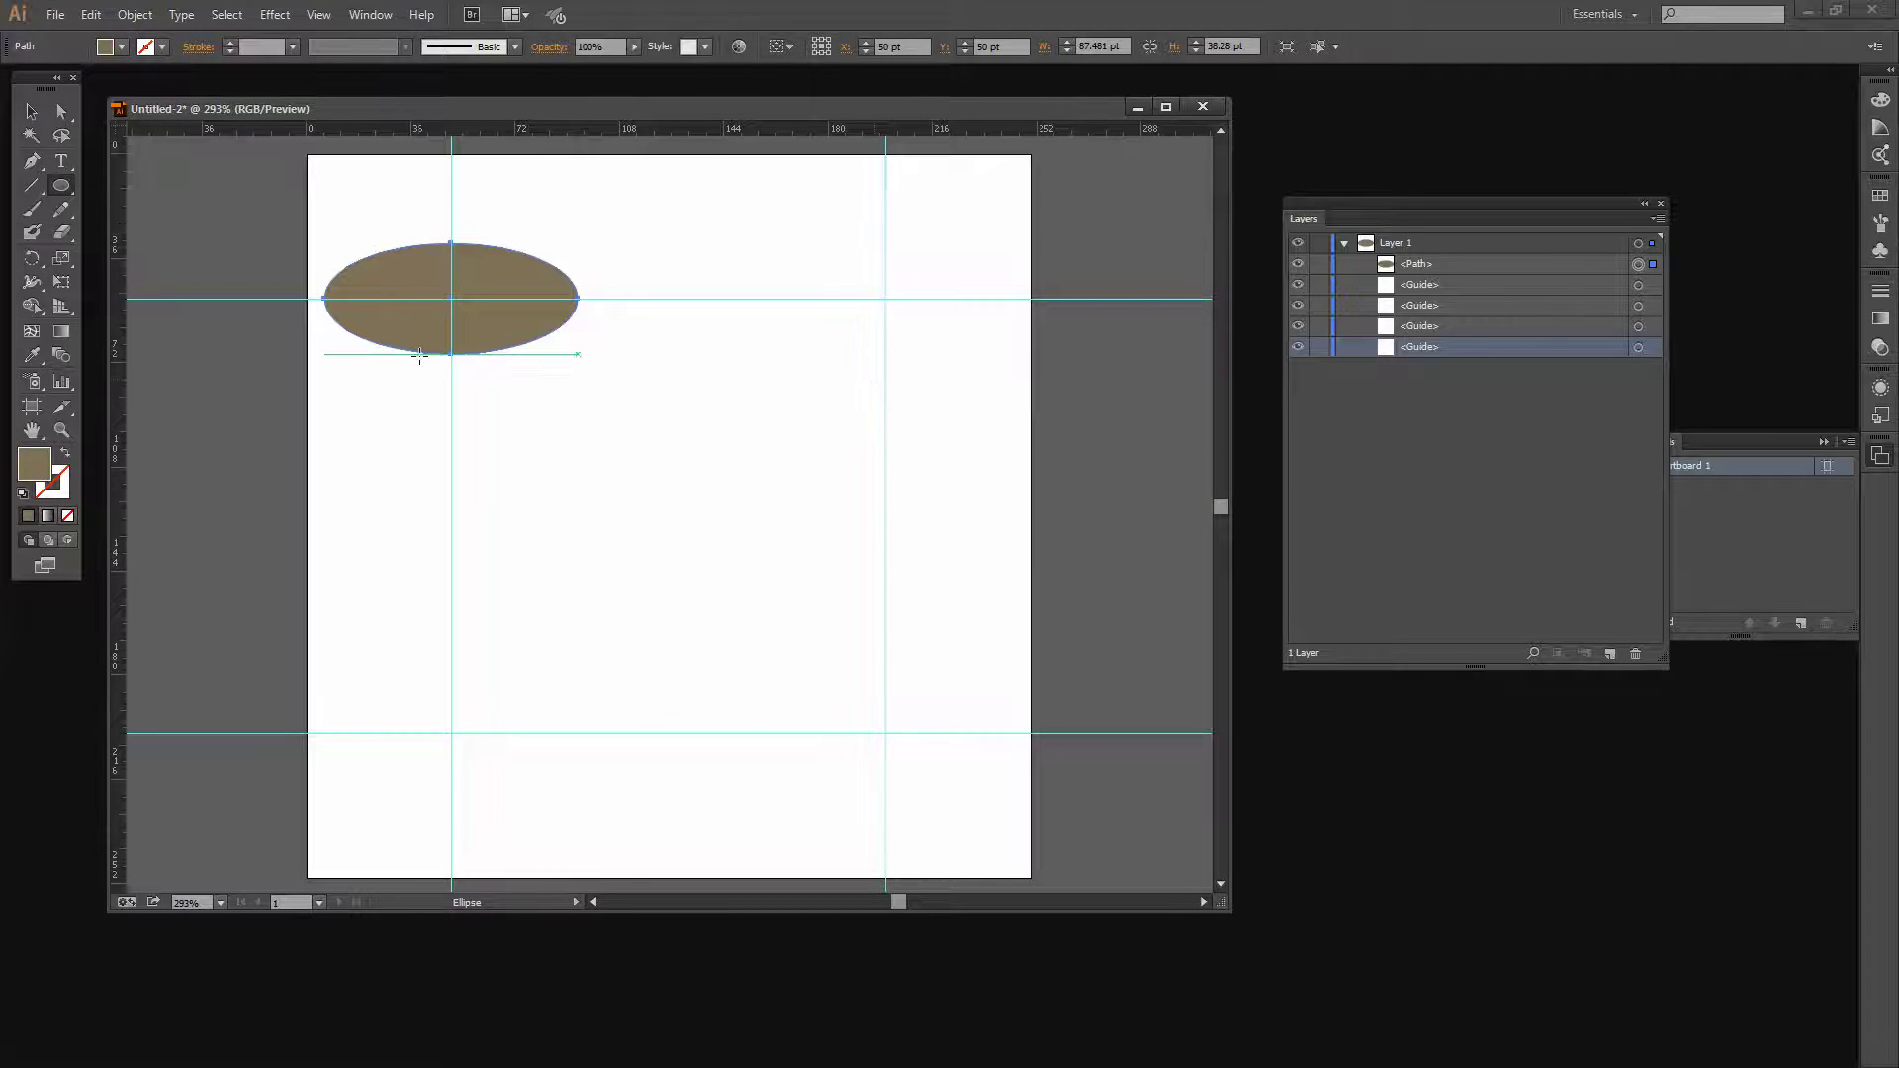
pyautogui.click(30, 112)
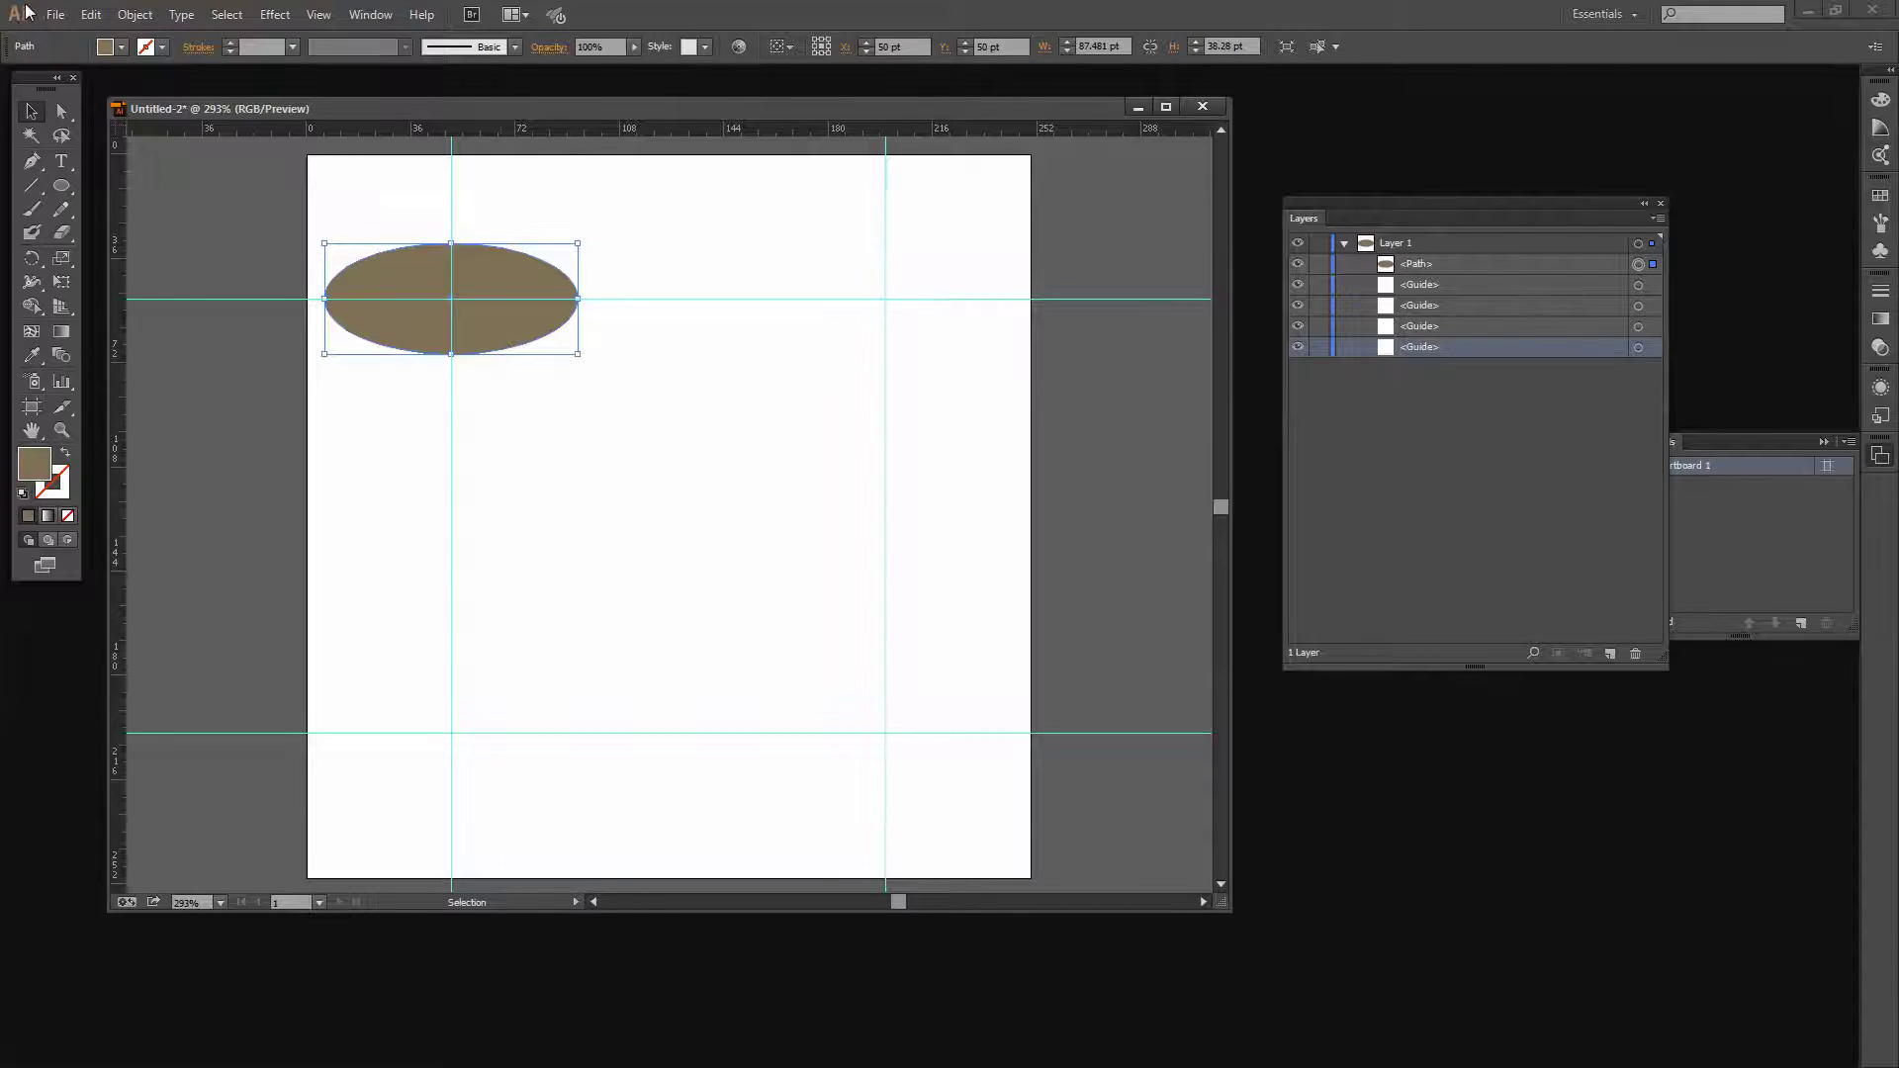
# - Copy the ellipse and Paste in Place three times, giving four stacked identical paths
pyautogui.click(87, 15)
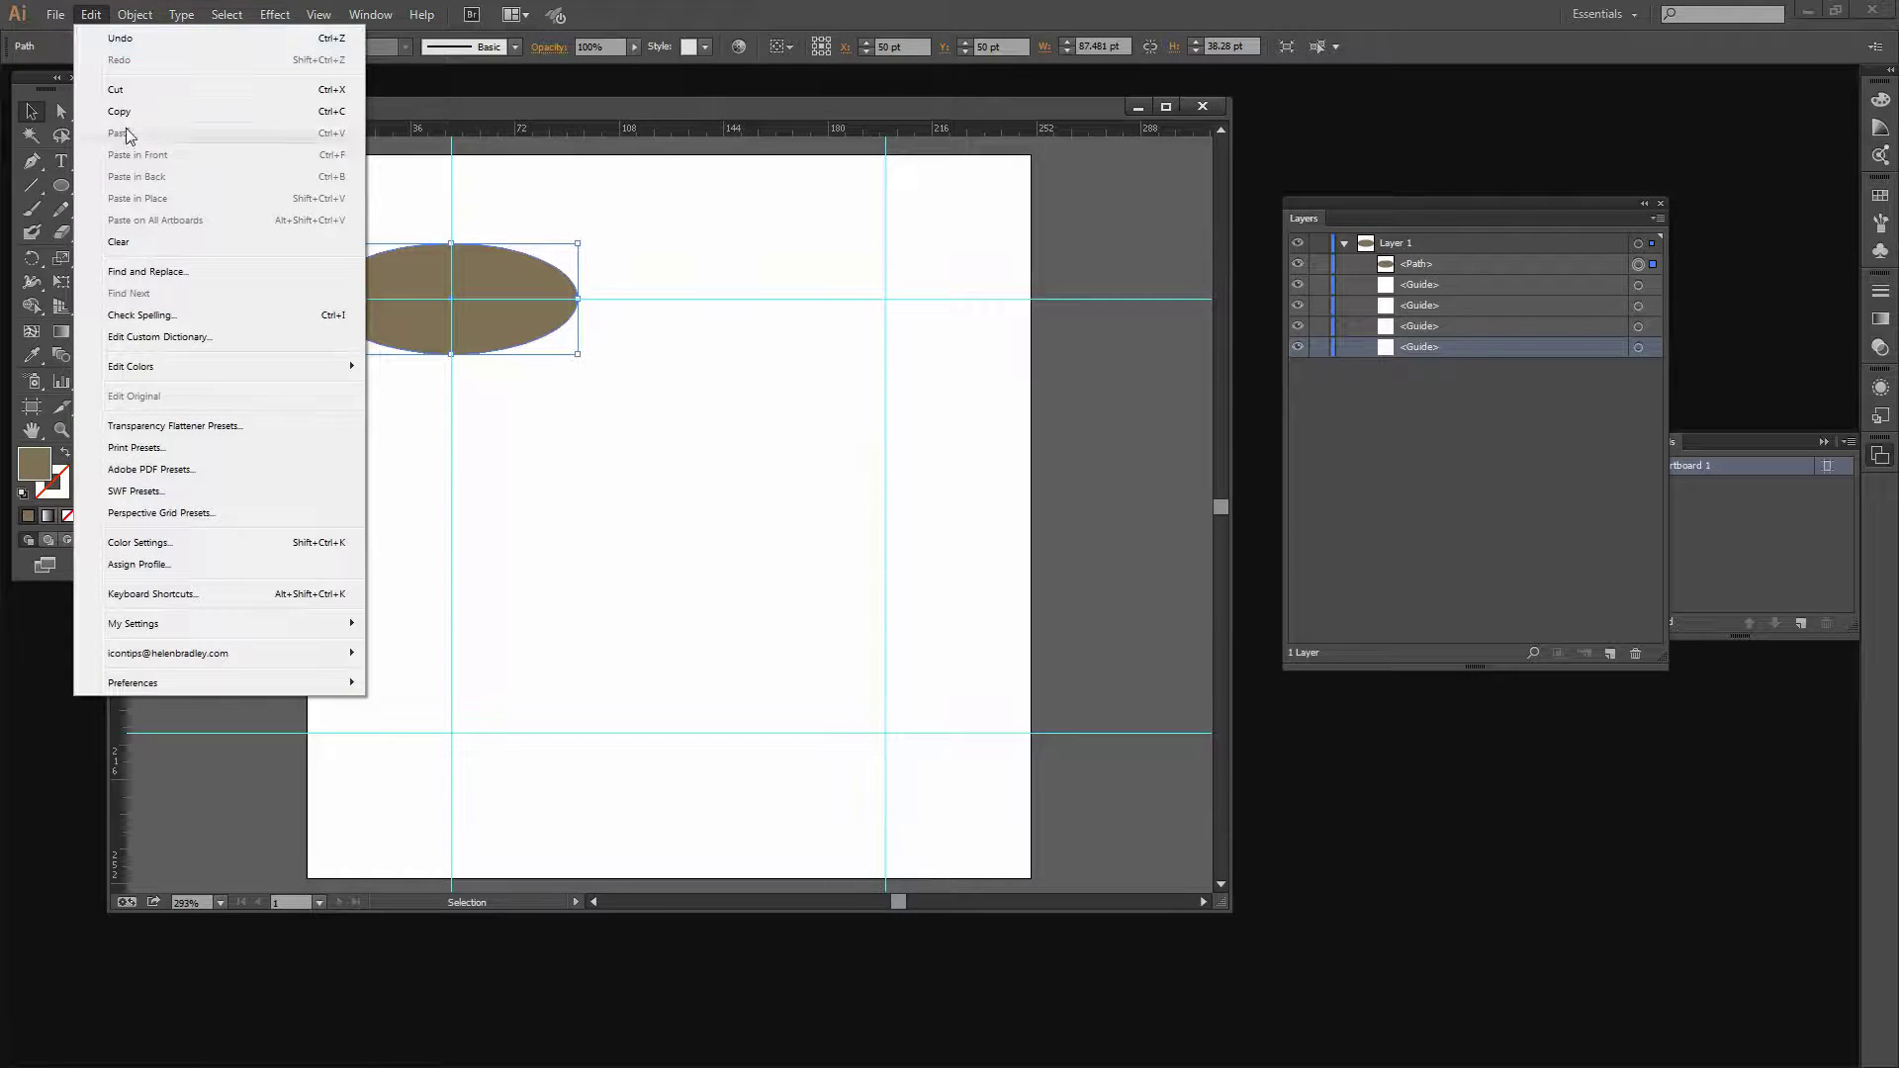
pyautogui.click(124, 109)
pyautogui.click(90, 15)
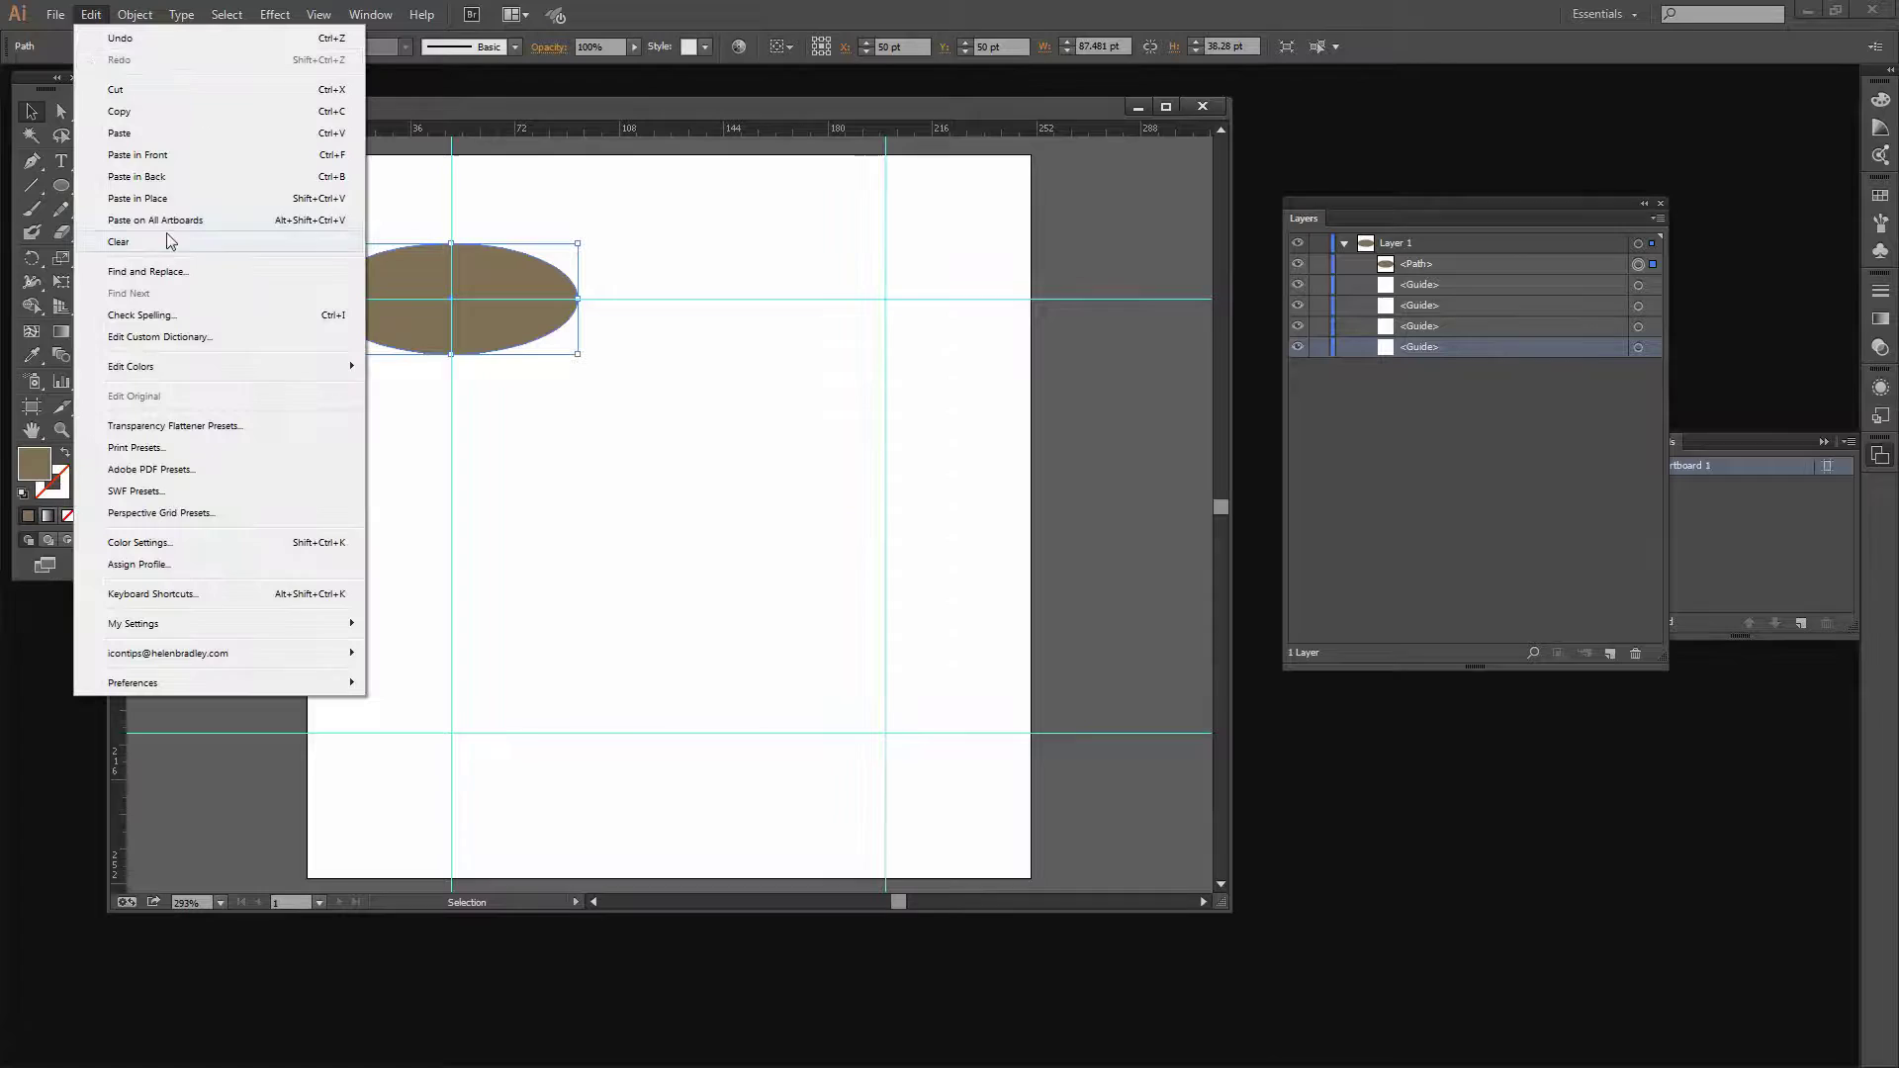
pyautogui.click(269, 201)
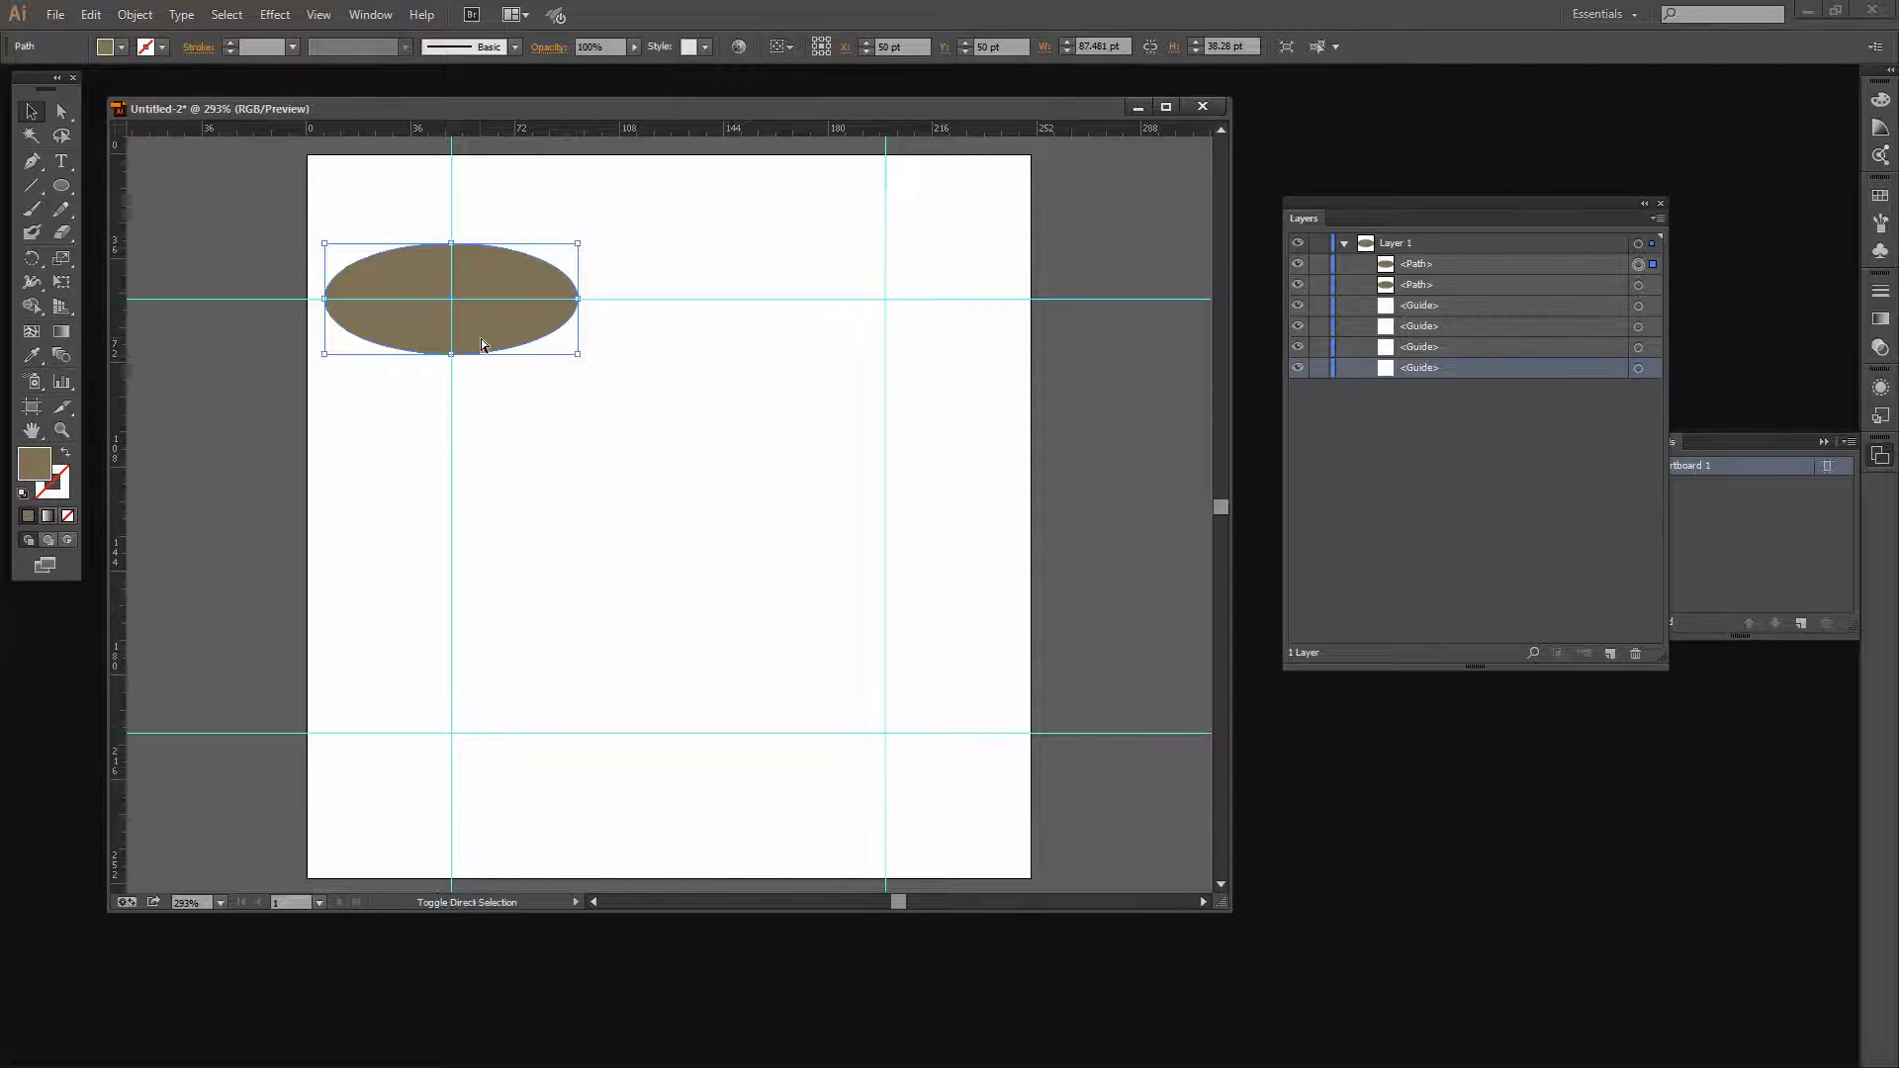
pyautogui.hotkey('ctrl', 'shift', 'v')
pyautogui.hotkey('ctrl', 'shift', 'v')
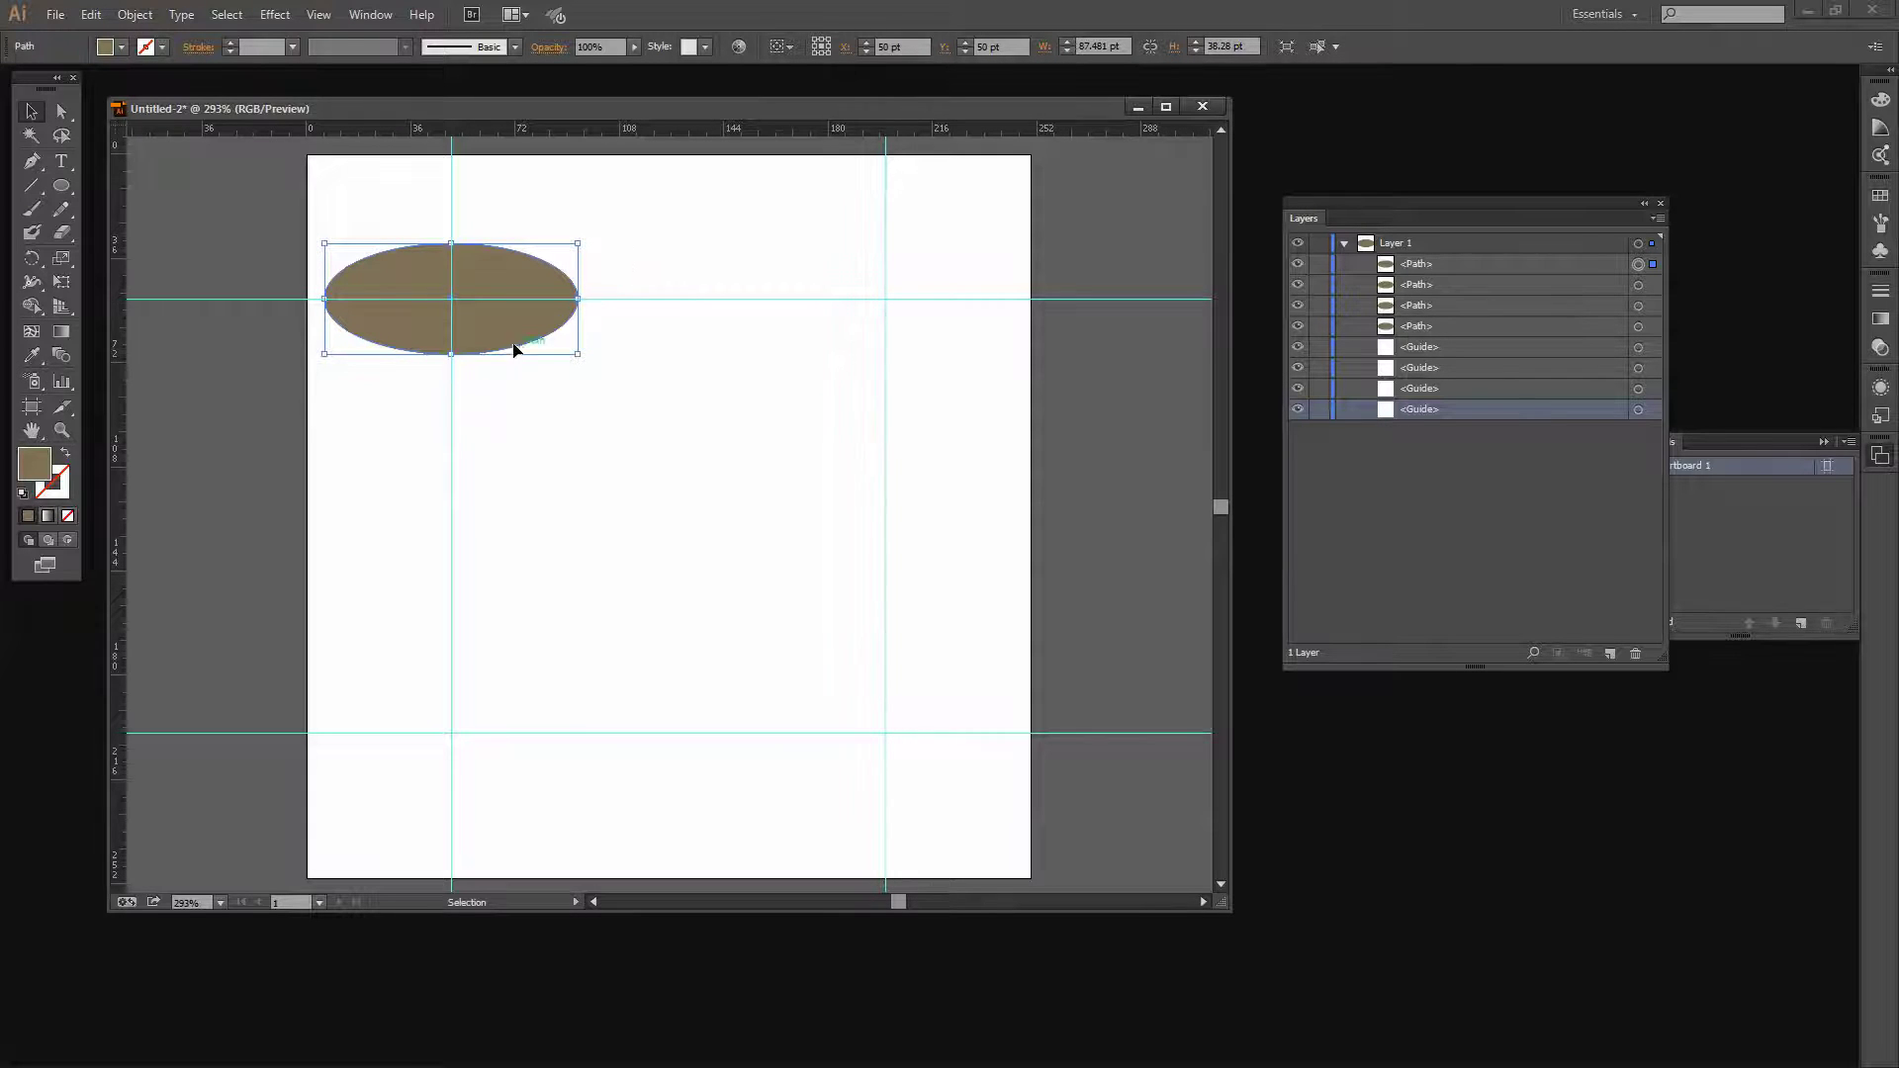
# - Move three ellipse copies to the lower-right, upper-right and lower-left guide intersections
pyautogui.moveTo(467, 330); pyautogui.dragTo(904, 765)
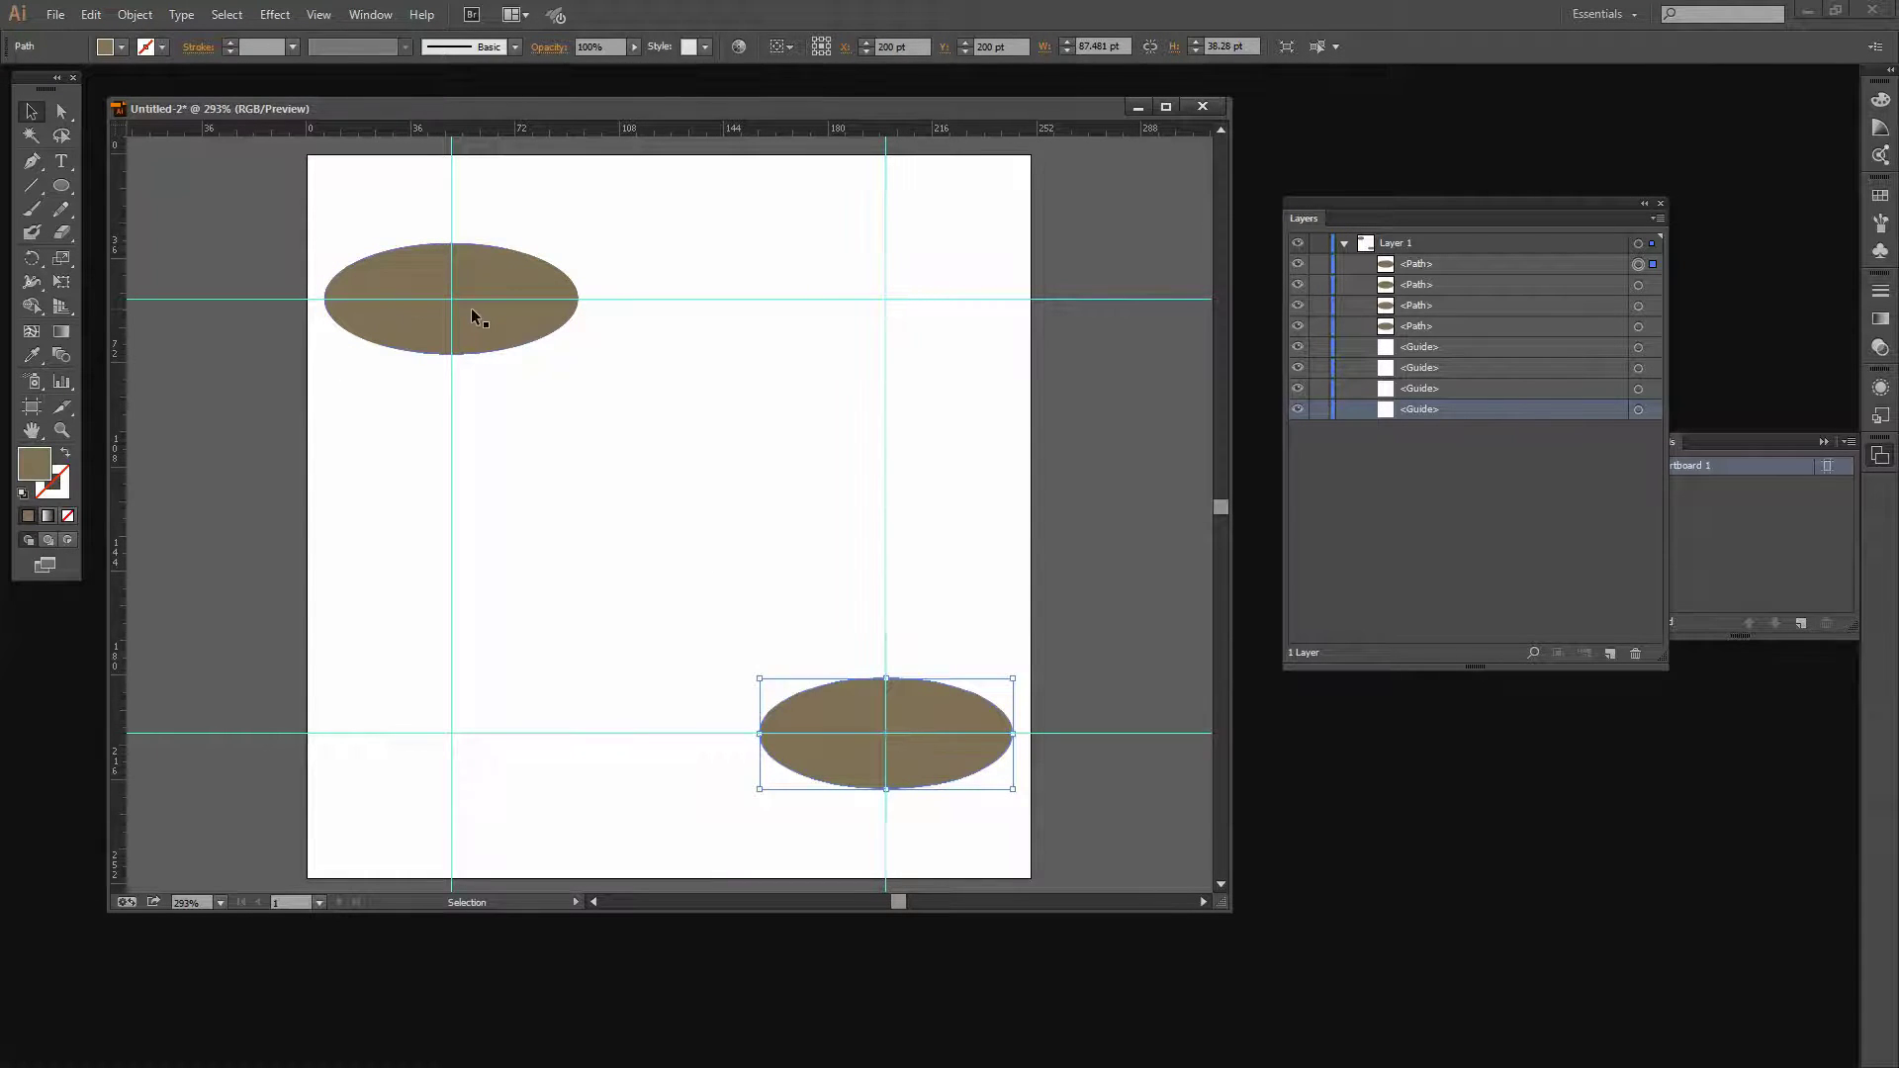
pyautogui.moveTo(471, 321); pyautogui.dragTo(909, 331)
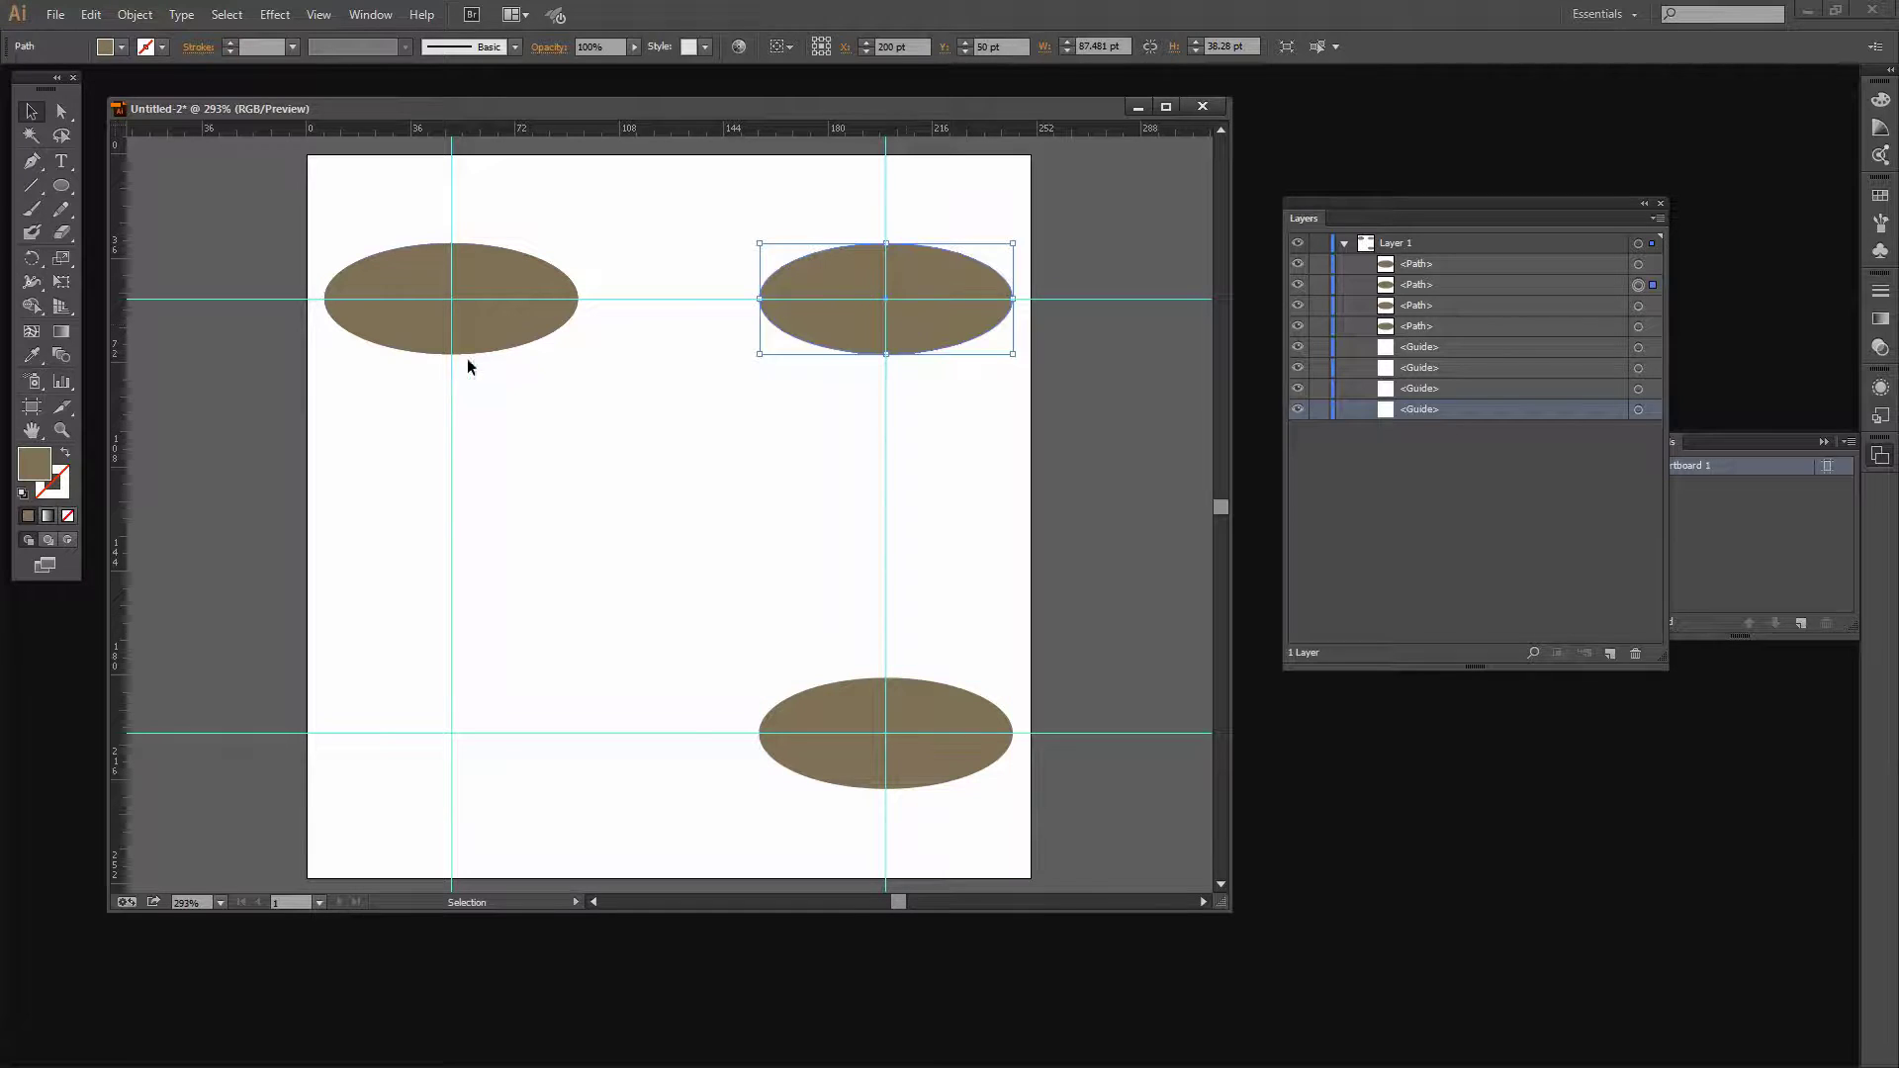
pyautogui.moveTo(504, 315); pyautogui.dragTo(505, 755)
pyautogui.click(690, 654)
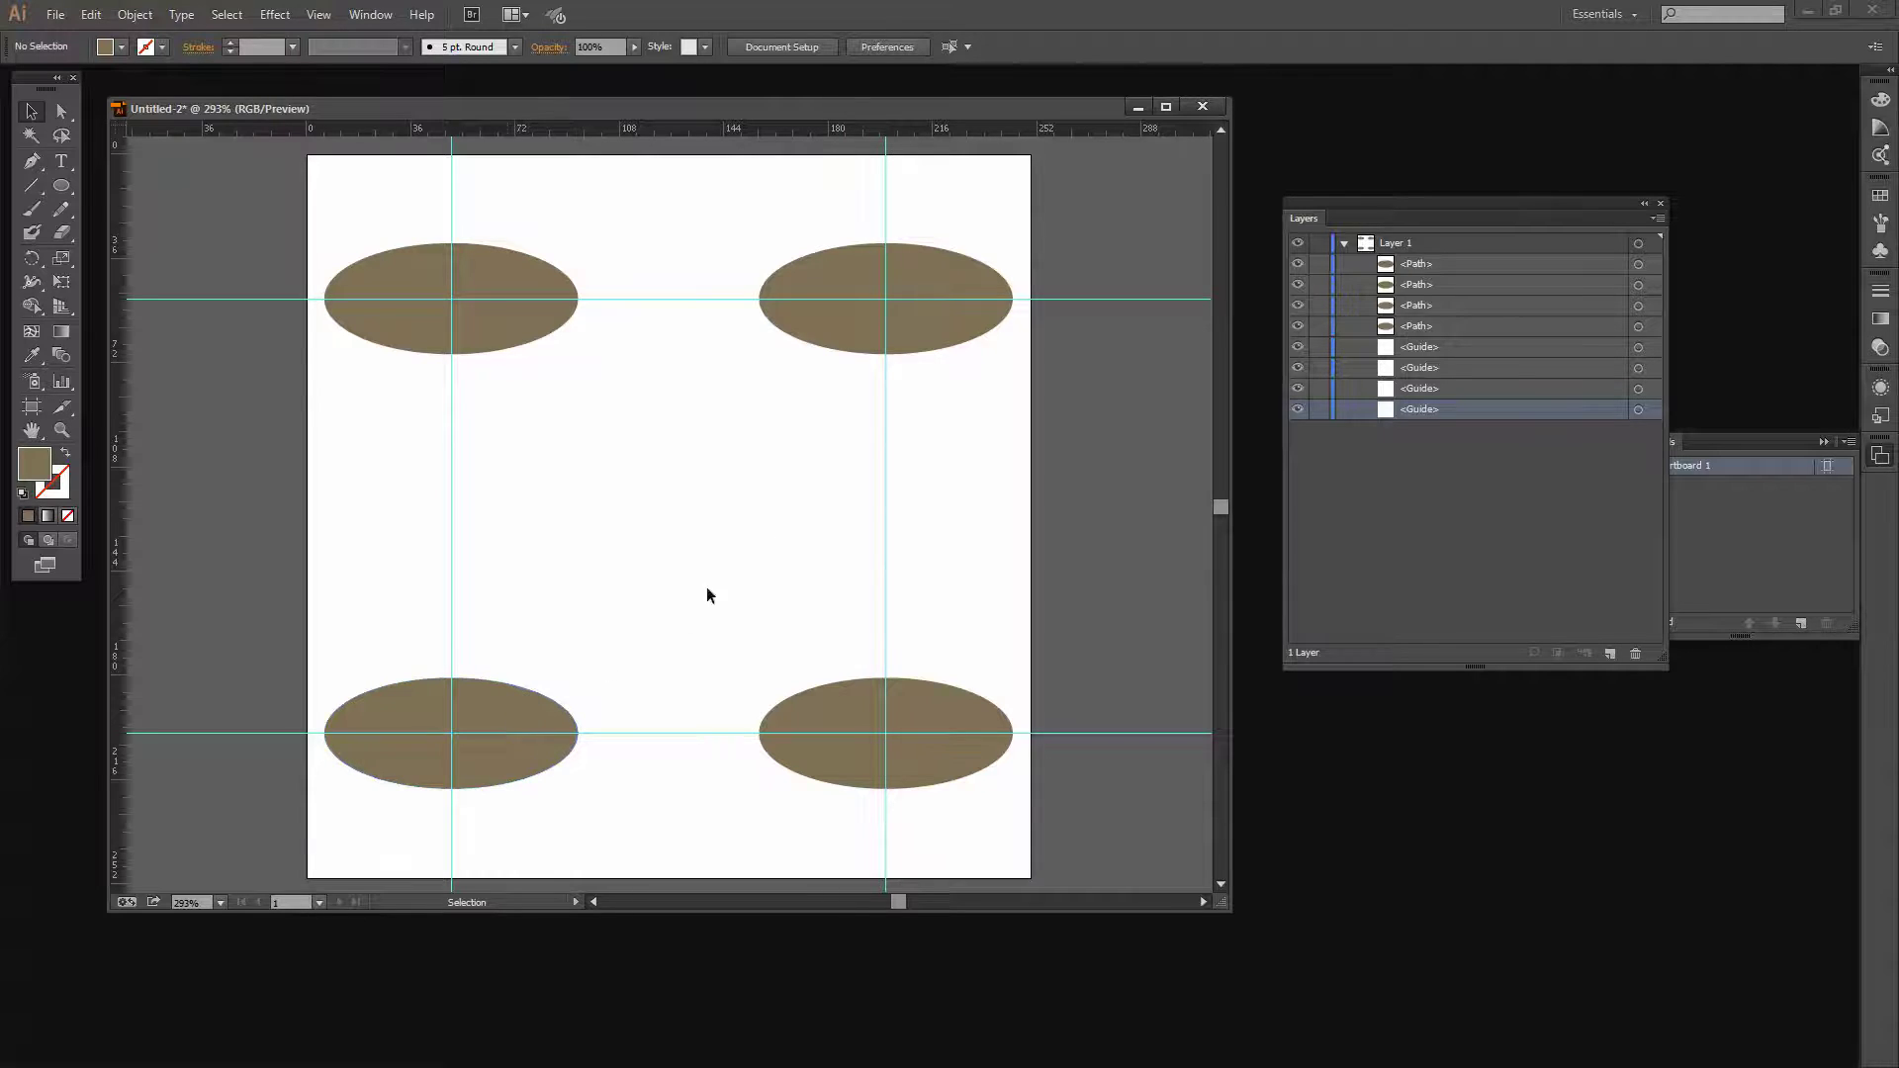
# - Rotate the upper-right ellipse 90° to stand vertically
pyautogui.click(844, 316)
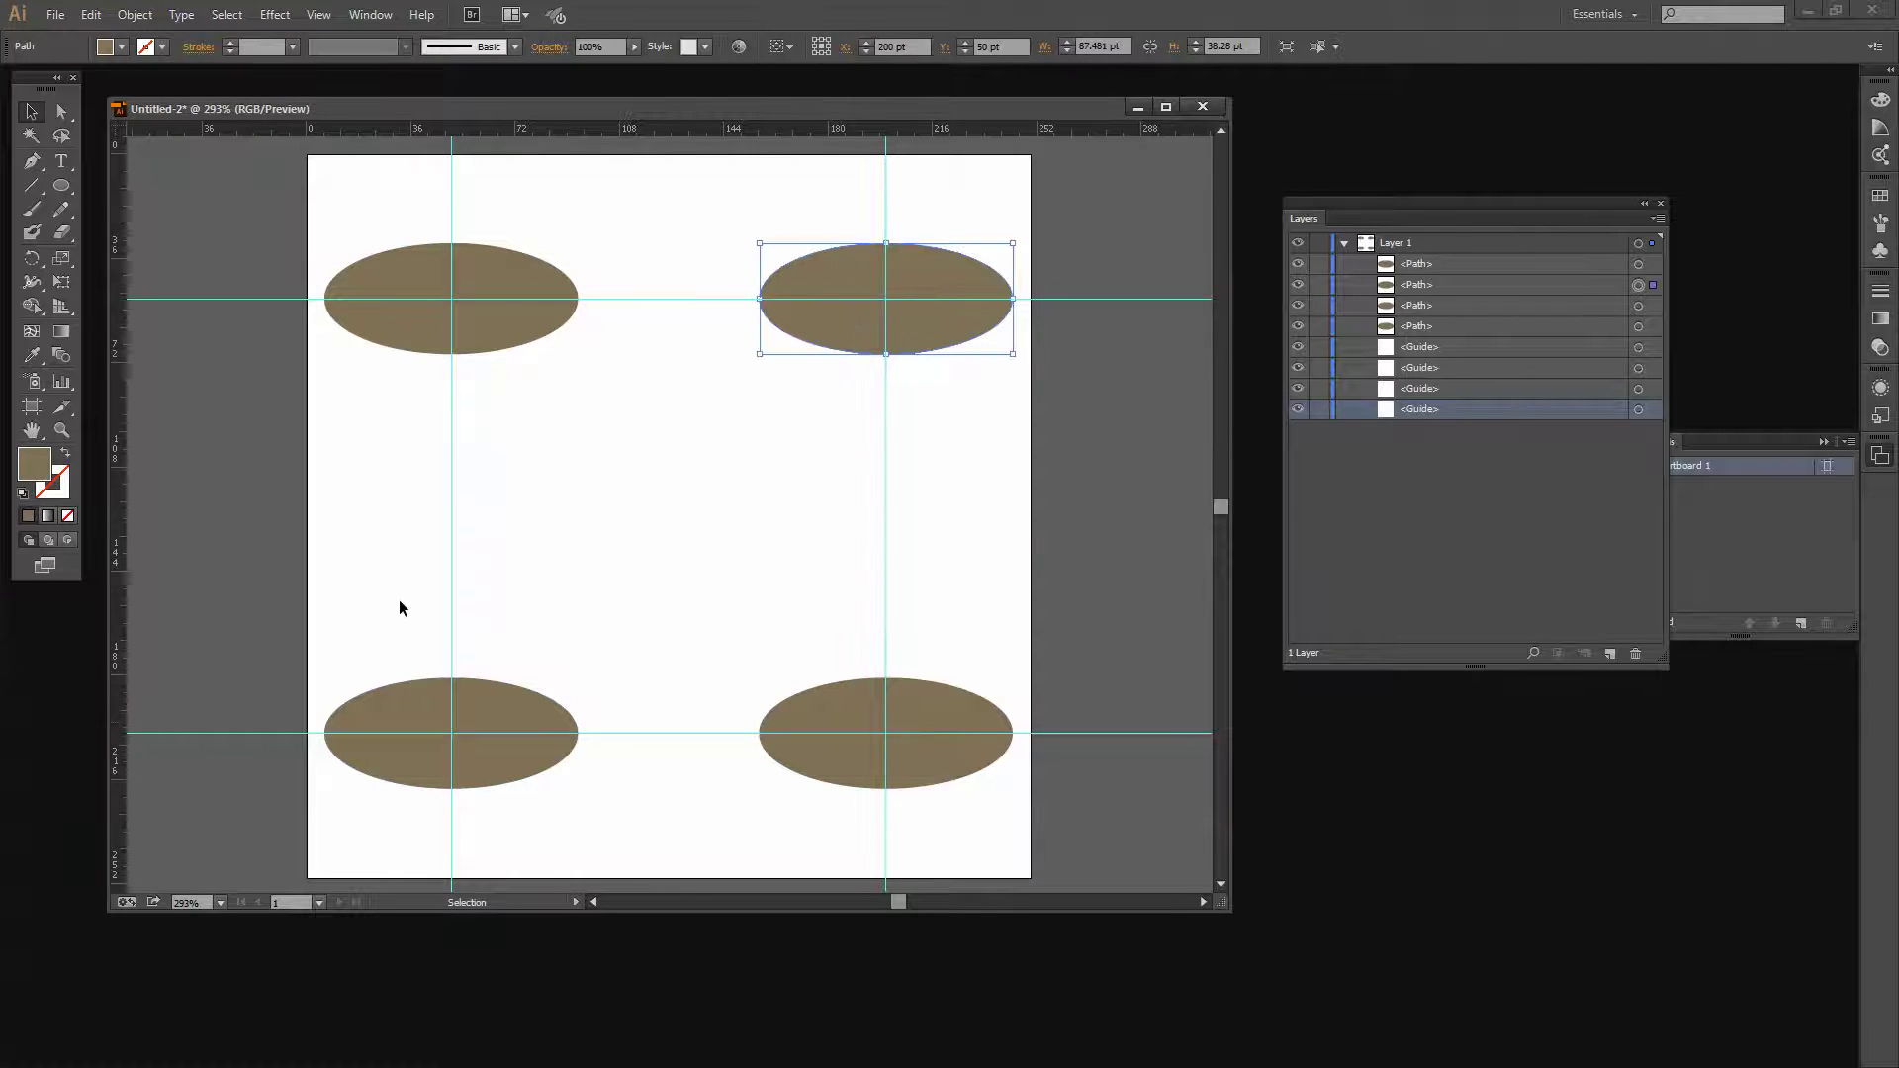
pyautogui.click(512, 731)
pyautogui.click(850, 356)
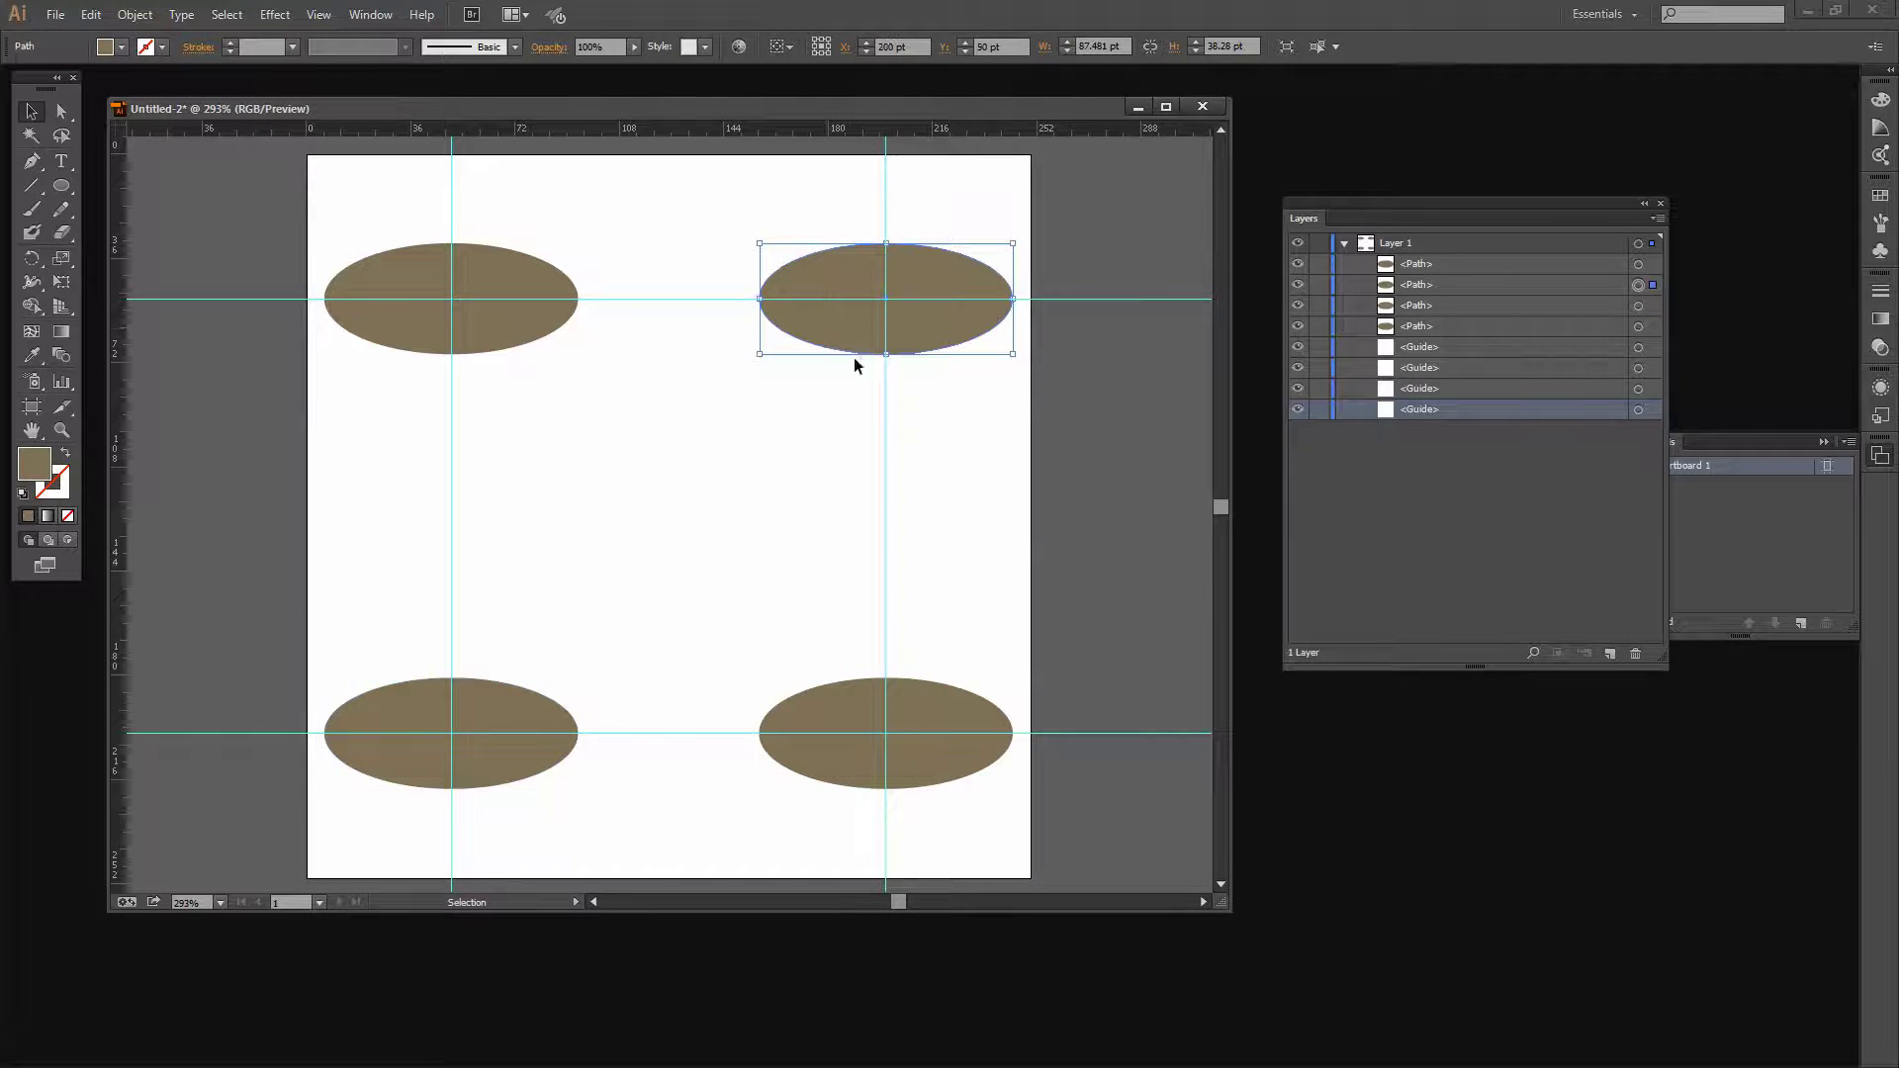
pyautogui.doubleClick(30, 259)
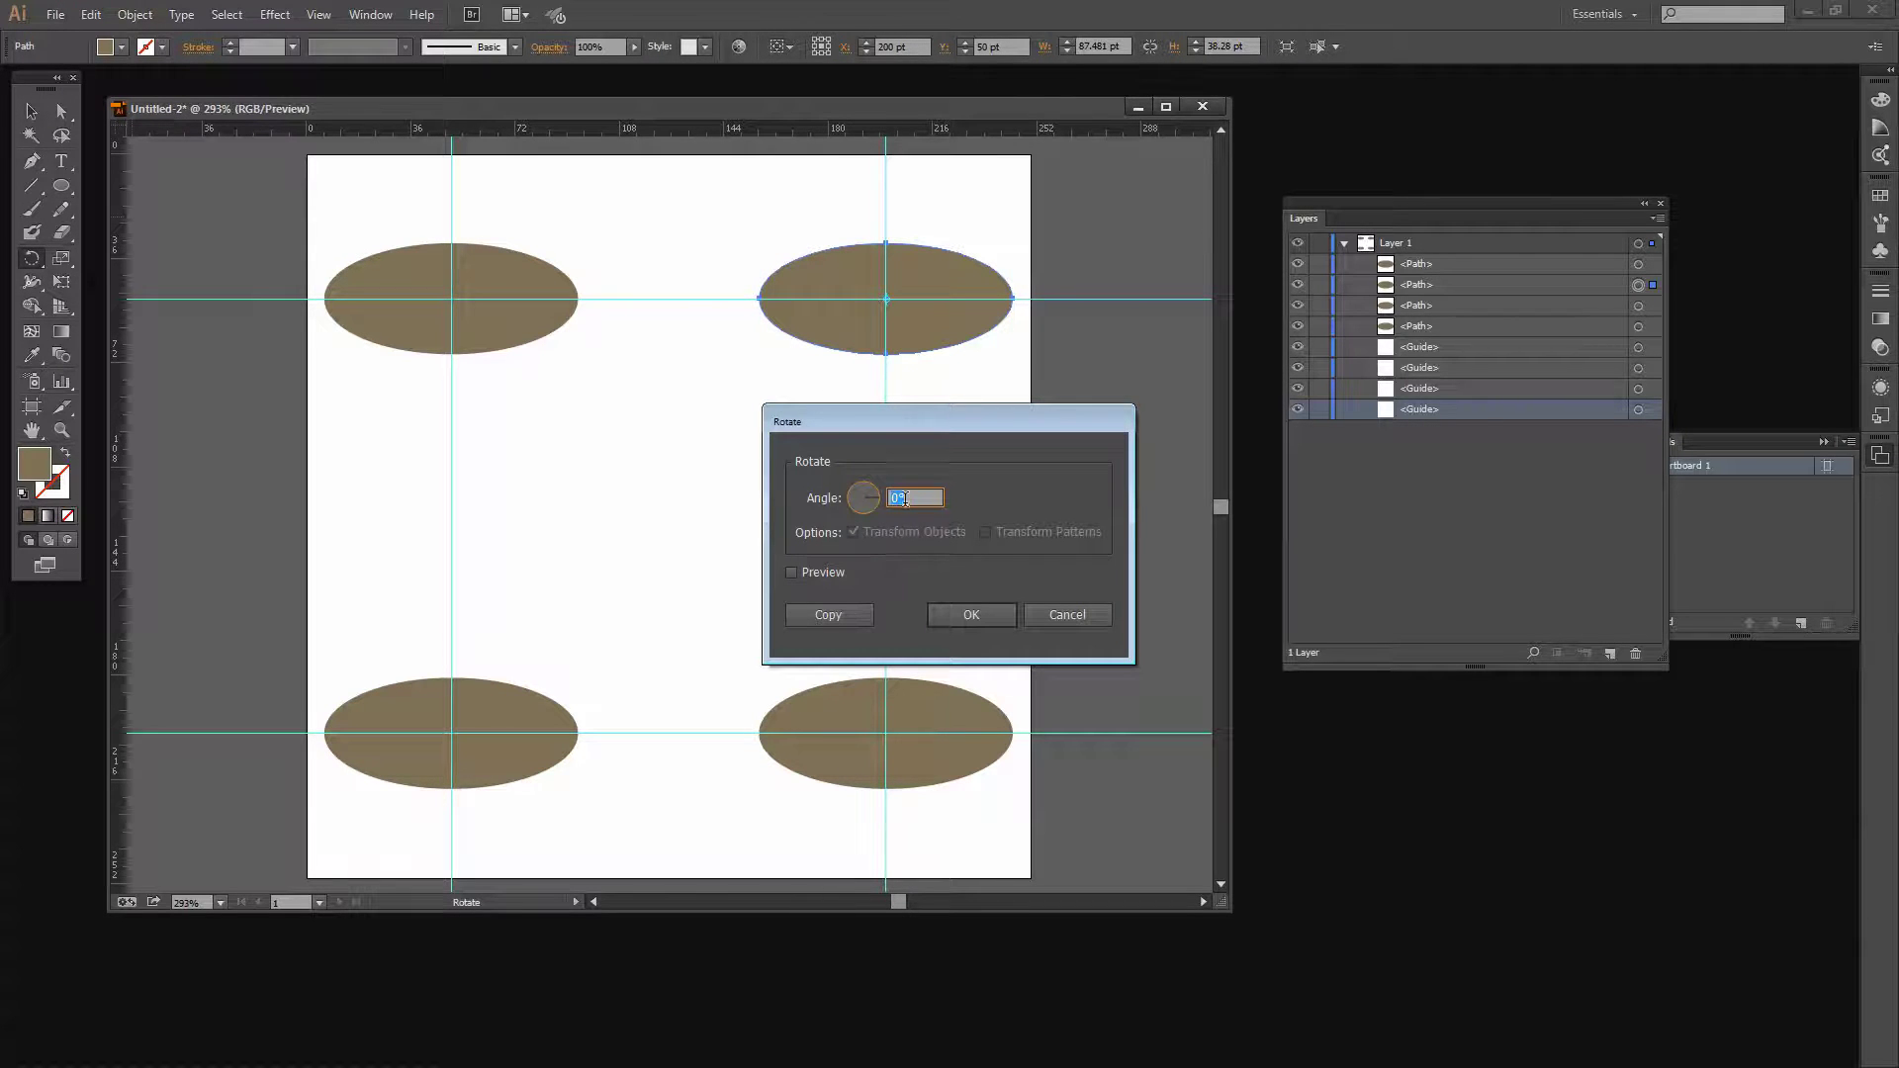
pyautogui.write('90')
pyautogui.click(964, 621)
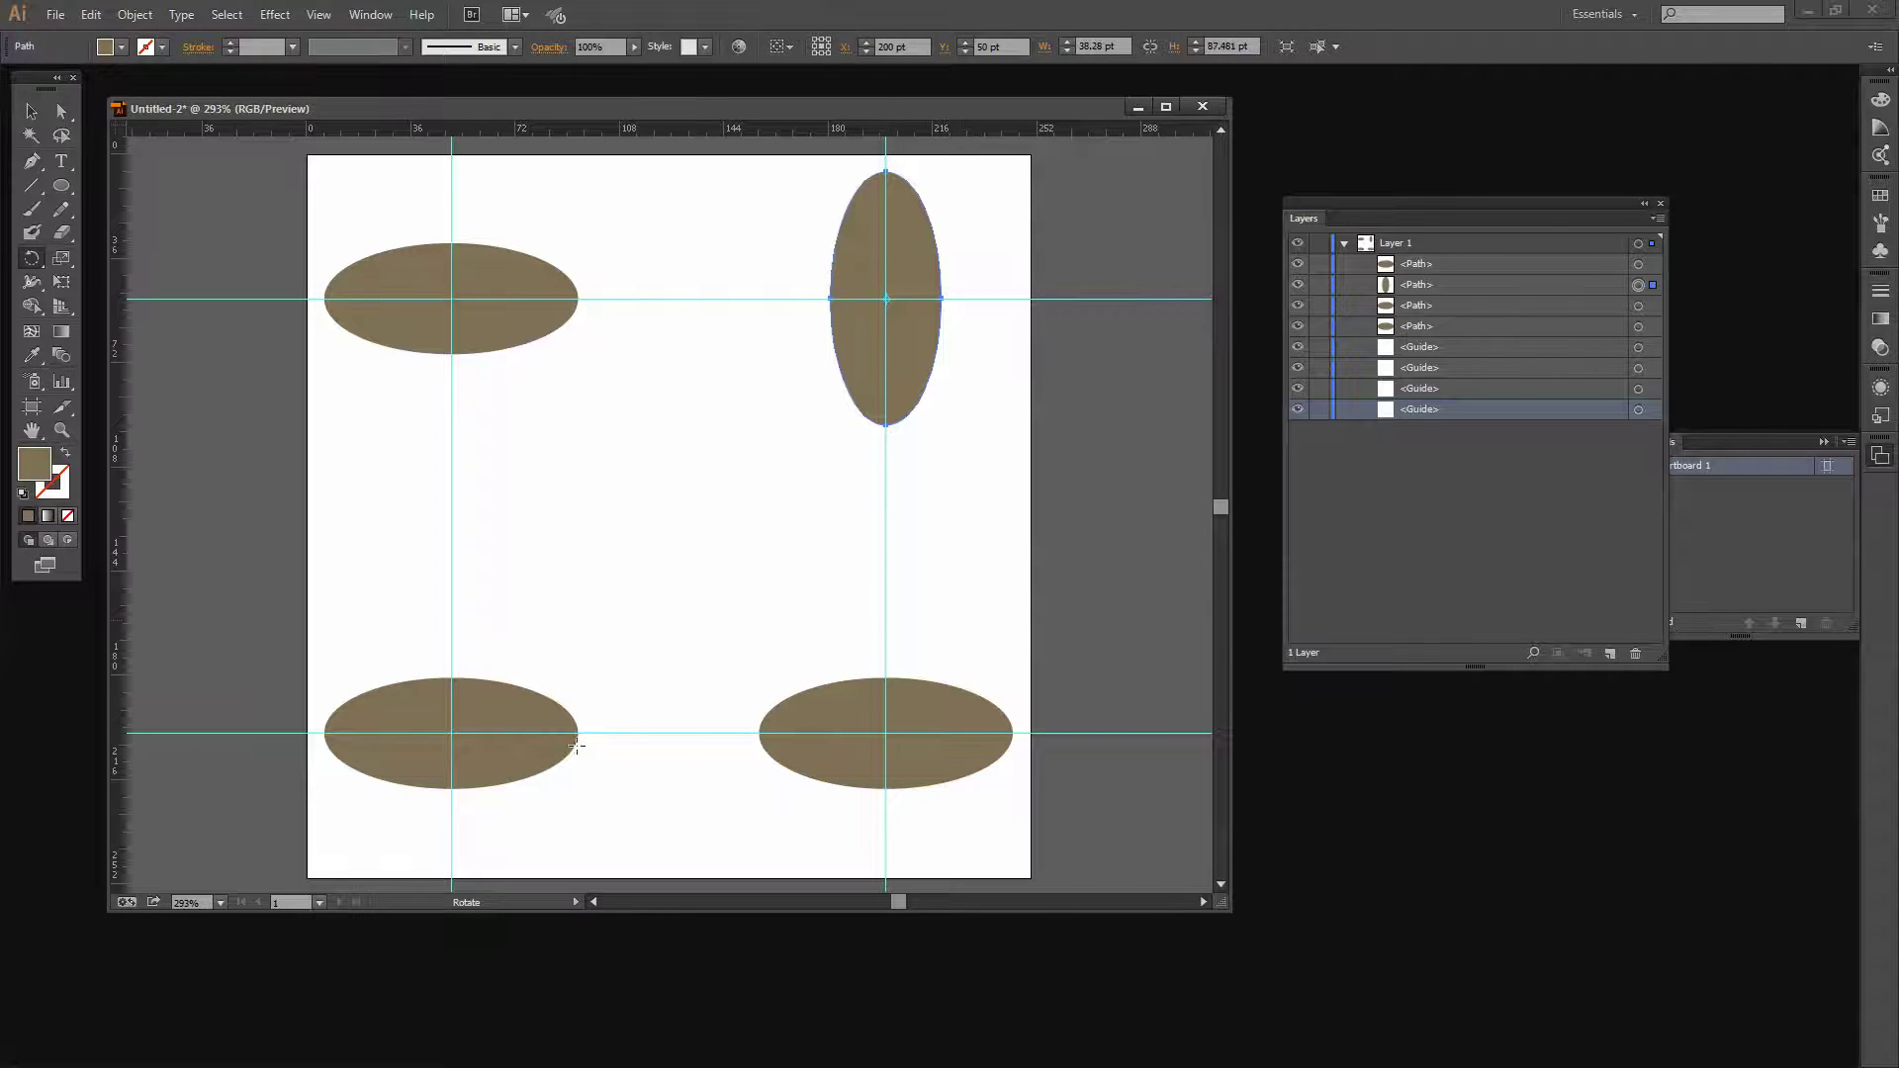
# - Rotate the lower-left ellipse 90° with the same angle
pyautogui.press('v')
pyautogui.click(466, 762)
pyautogui.press('r')
pyautogui.press('Return')
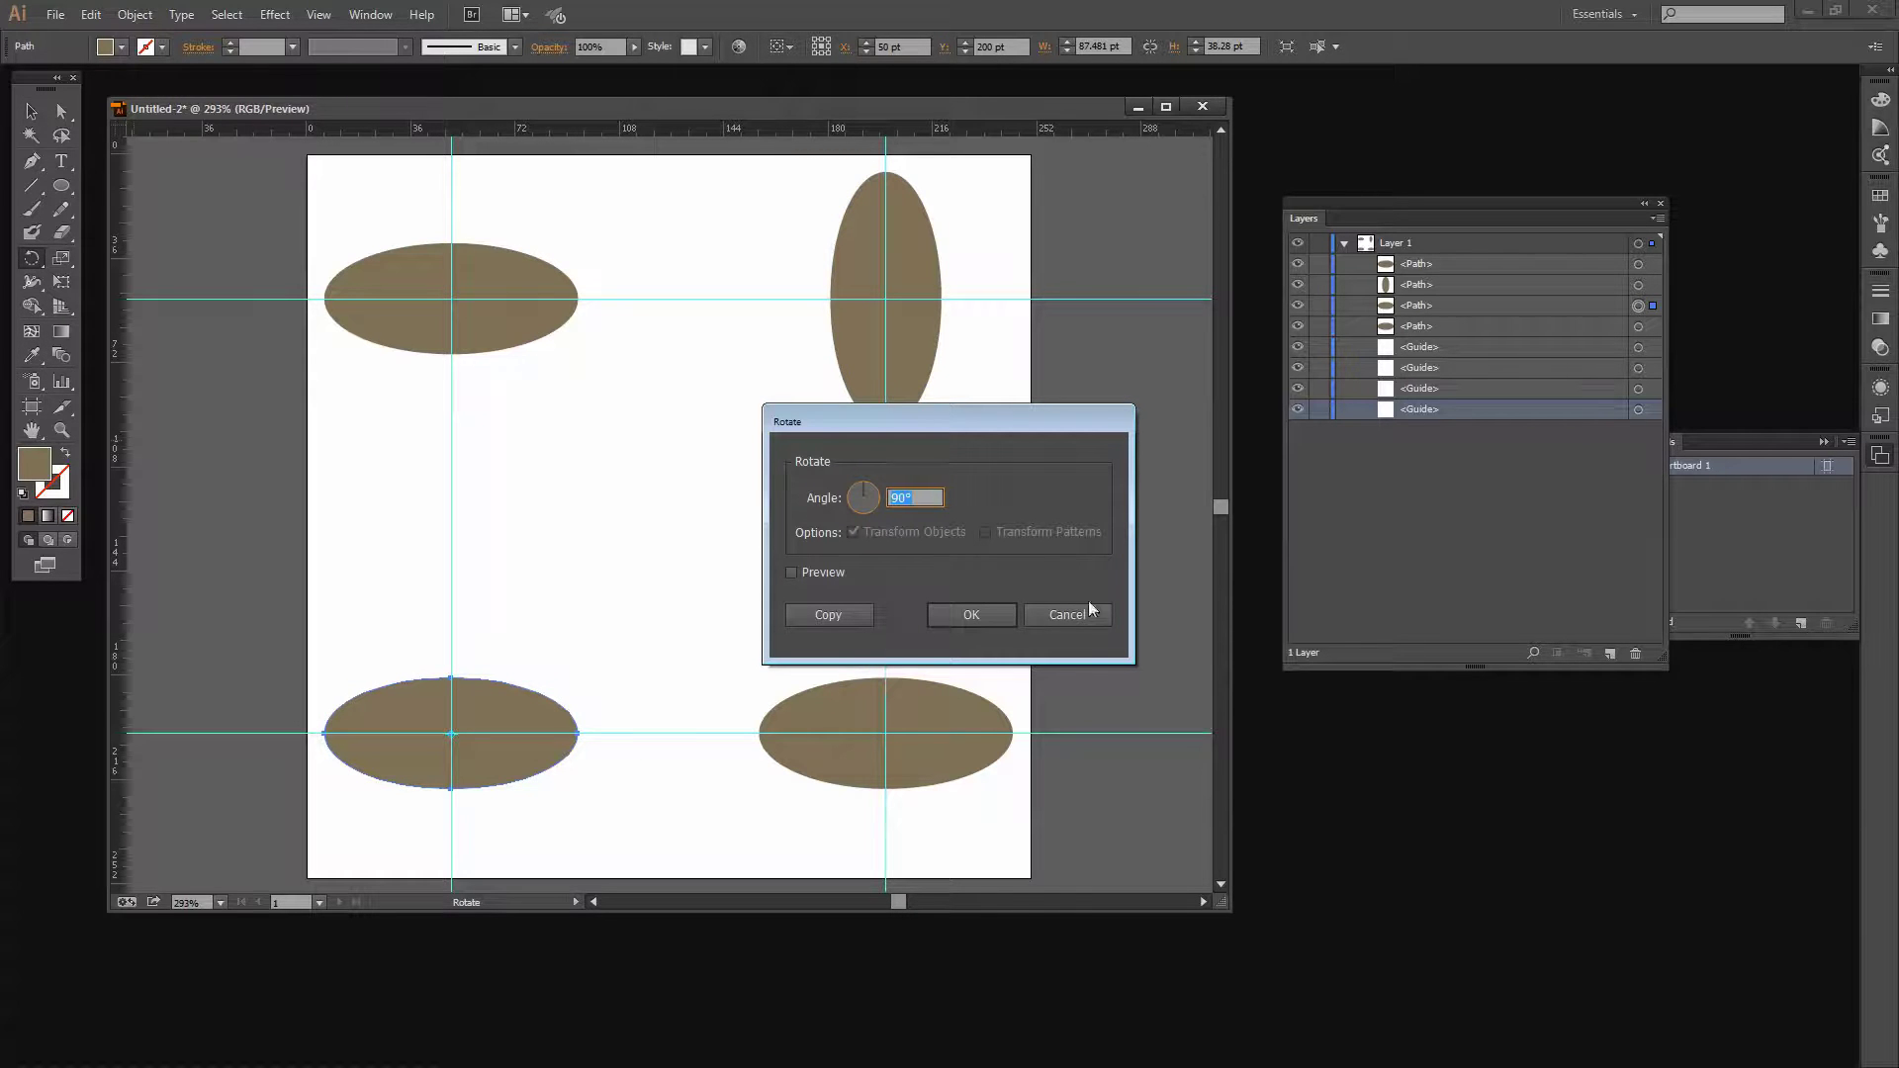
pyautogui.click(964, 615)
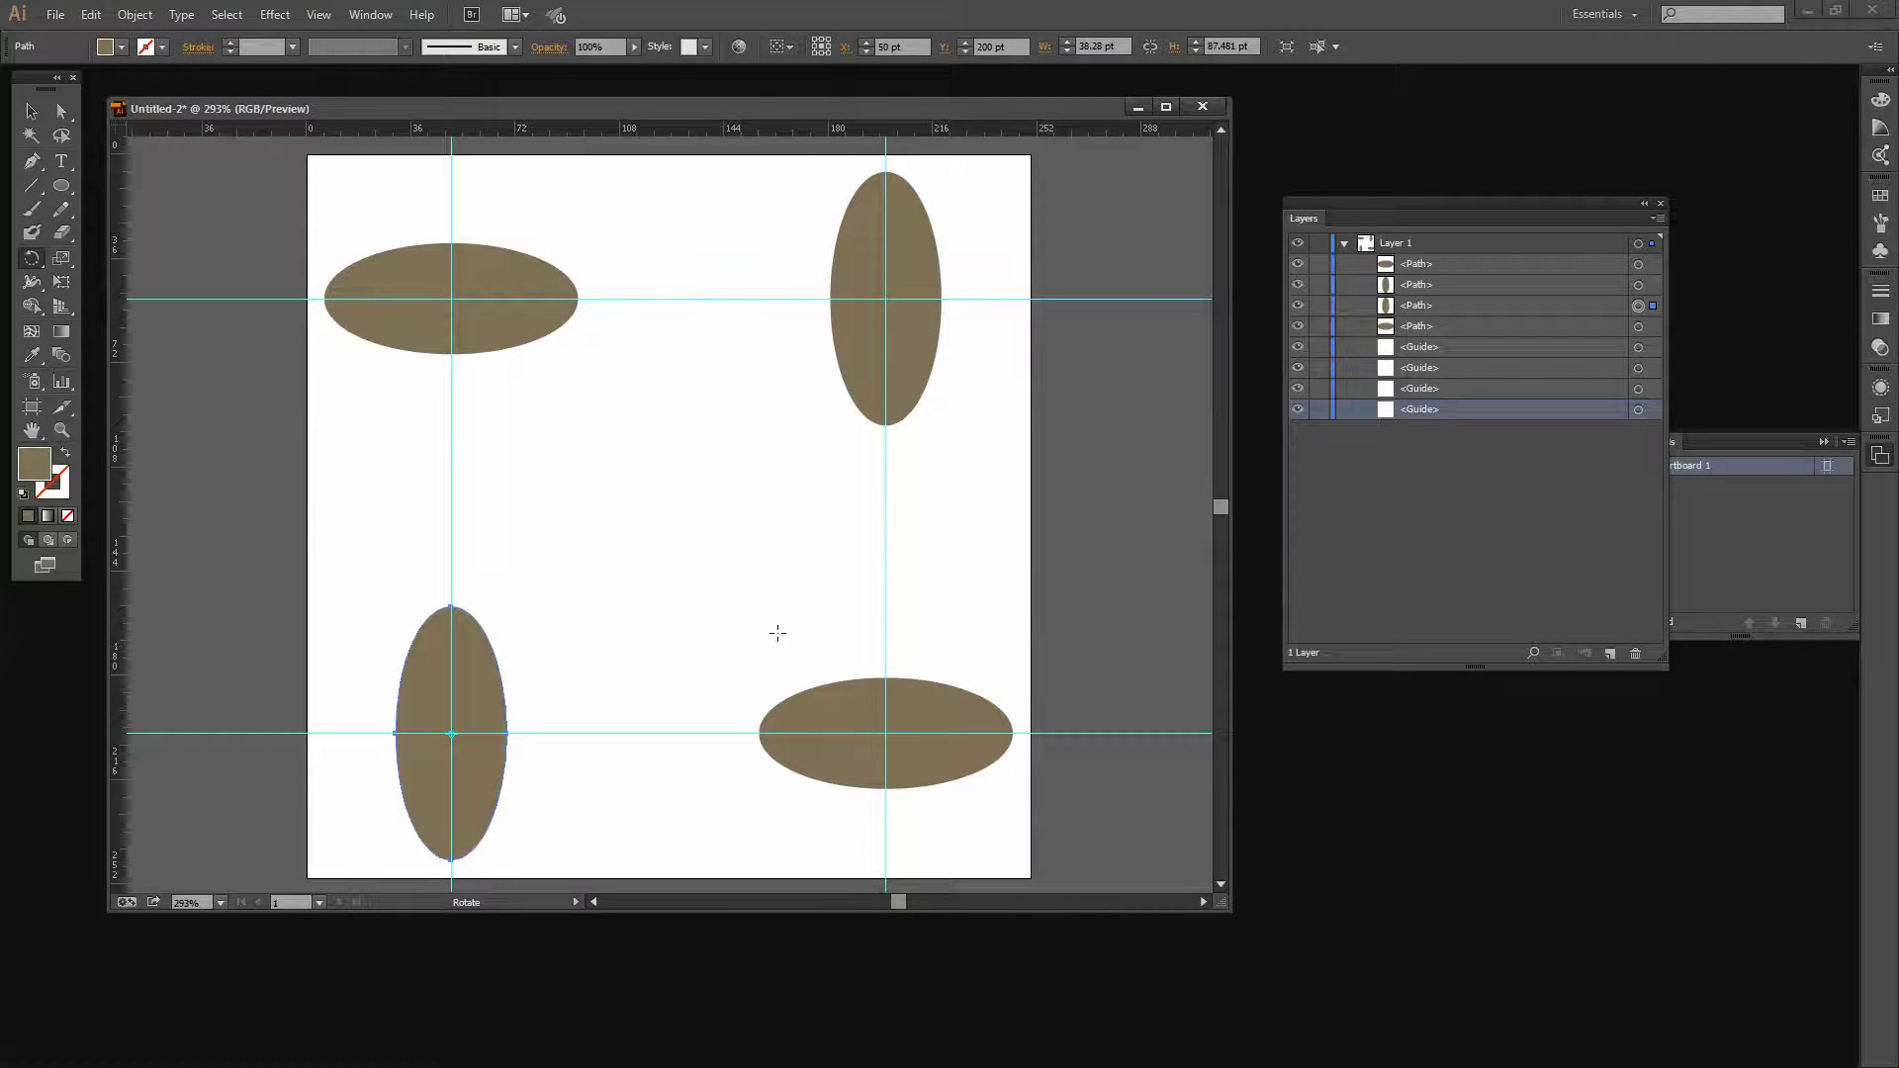
# - Fill the upper-right and lower-left vertical ellipses with green #3D8237
pyautogui.press('v')
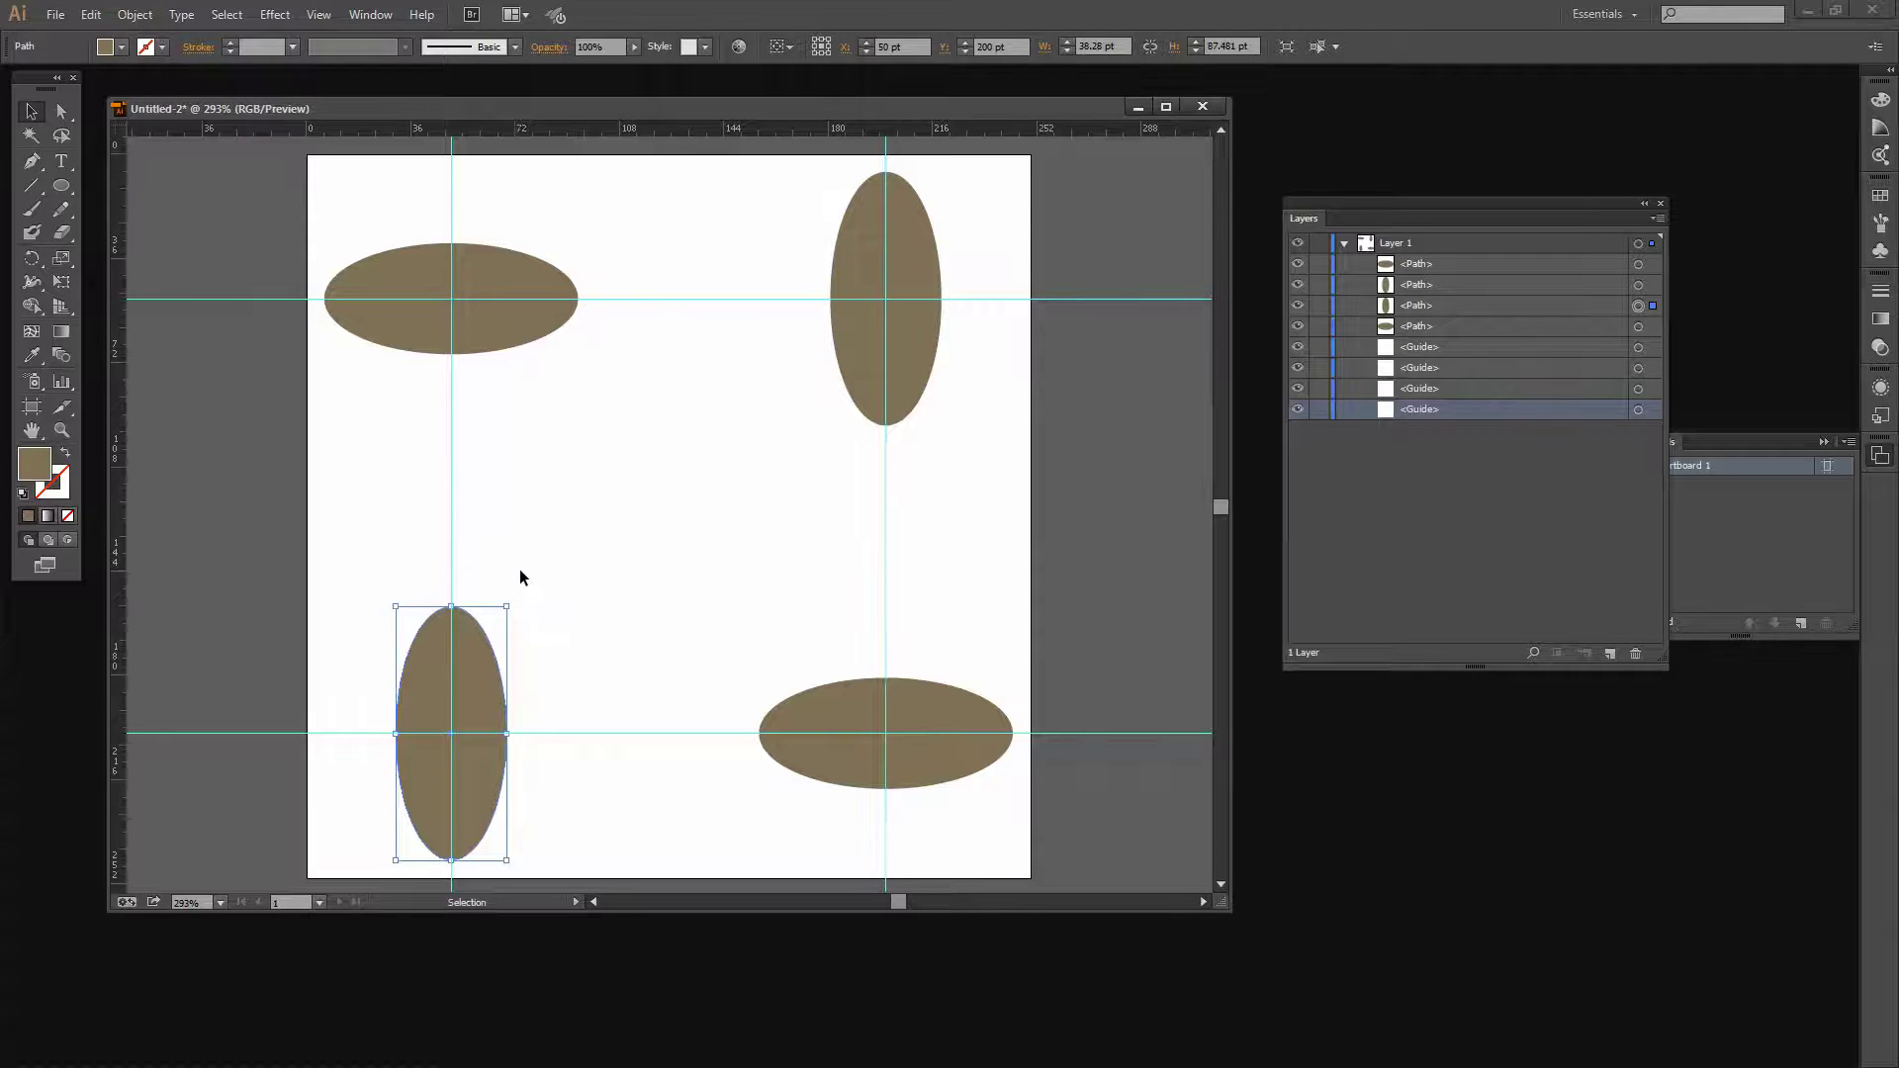
pyautogui.click(660, 564)
pyautogui.click(915, 377)
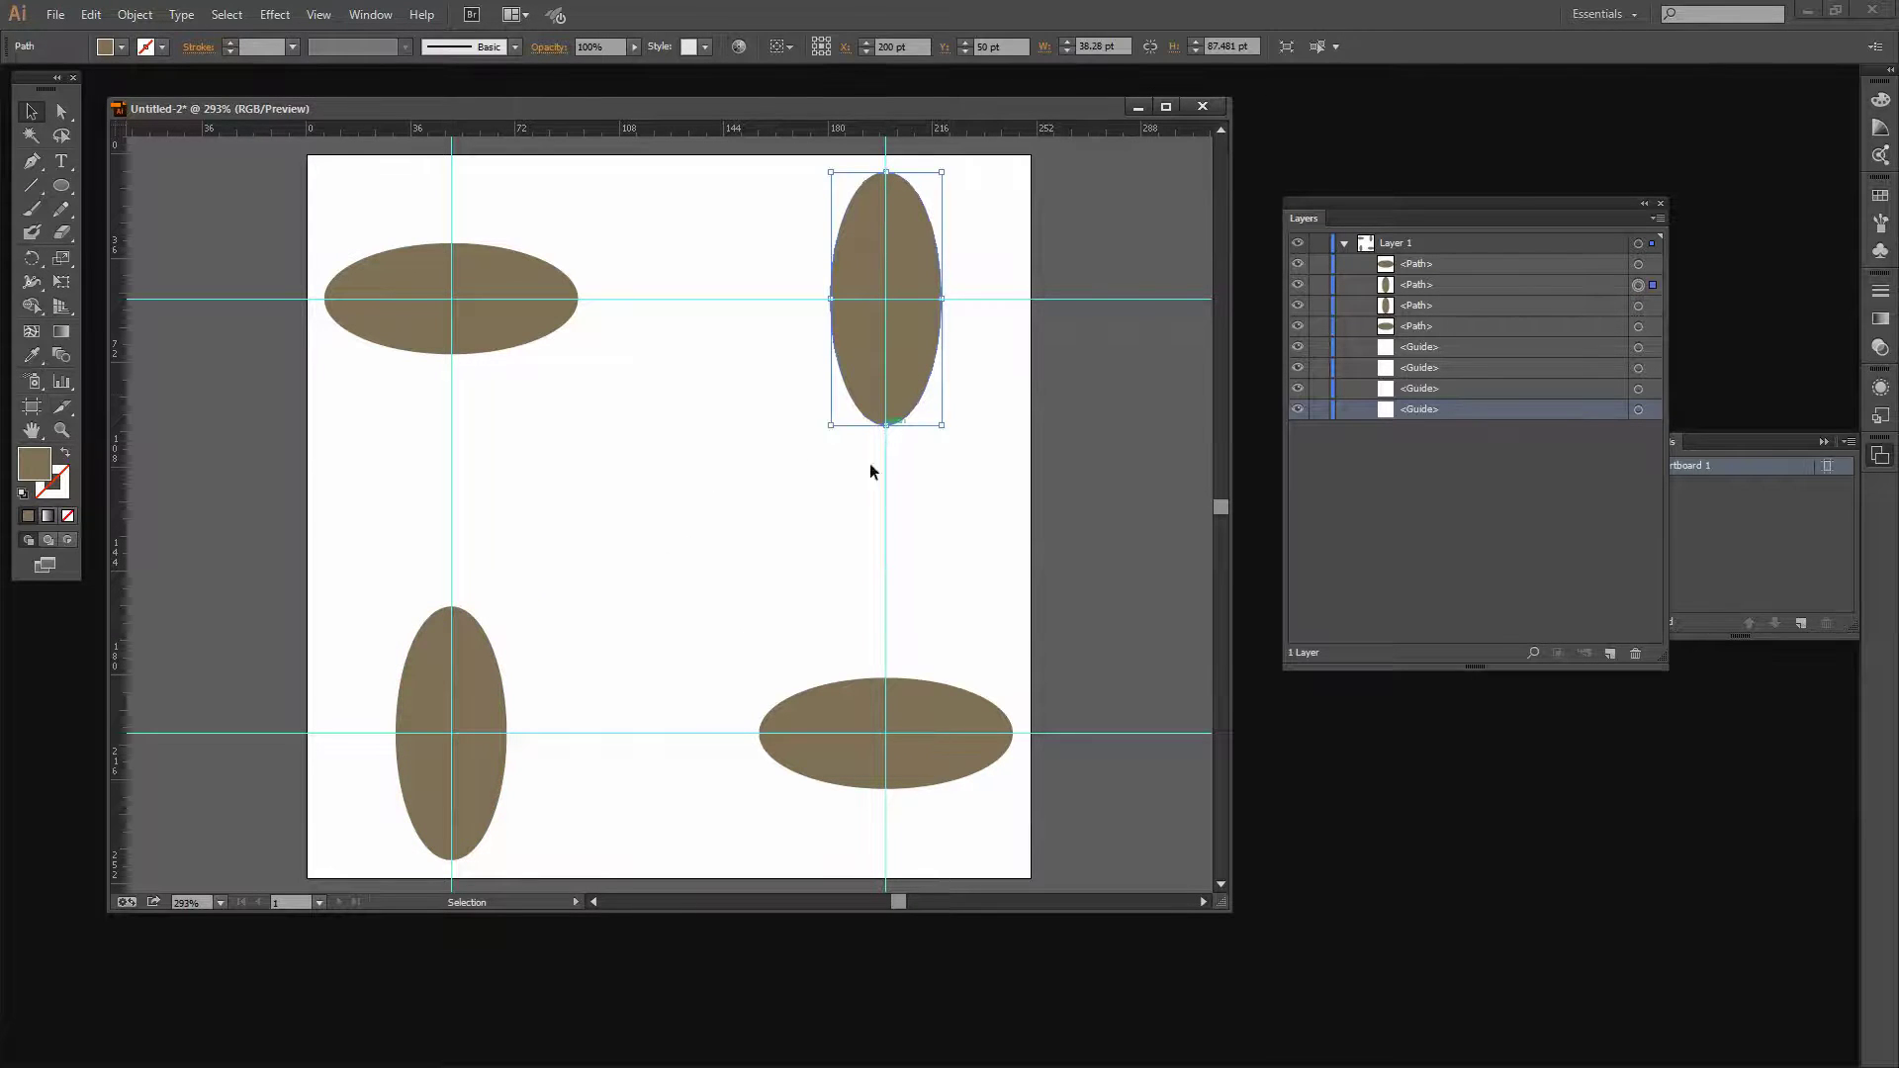
pyautogui.keyDown('shift'); pyautogui.click(430, 677); pyautogui.keyUp('shift')
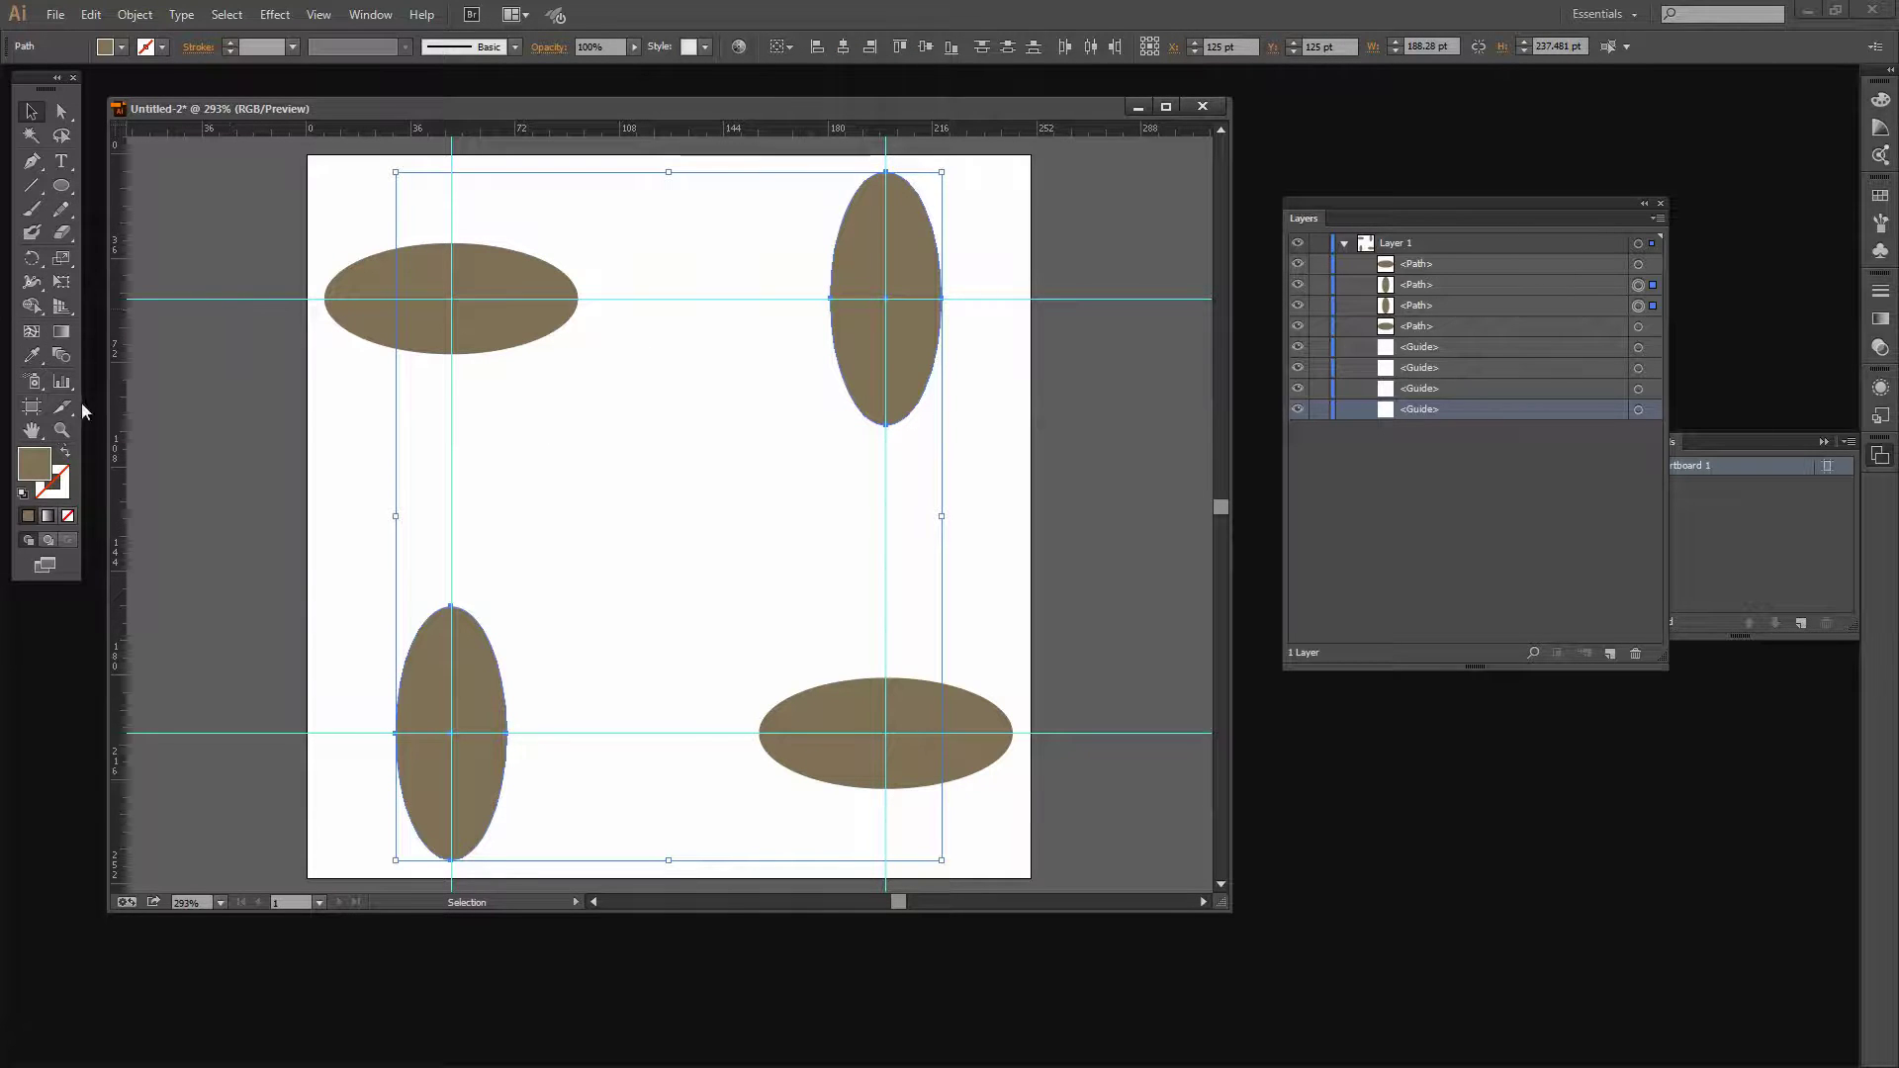
pyautogui.doubleClick(28, 473)
pyautogui.moveTo(969, 593); pyautogui.dragTo(962, 591)
pyautogui.moveTo(781, 541); pyautogui.dragTo(832, 533)
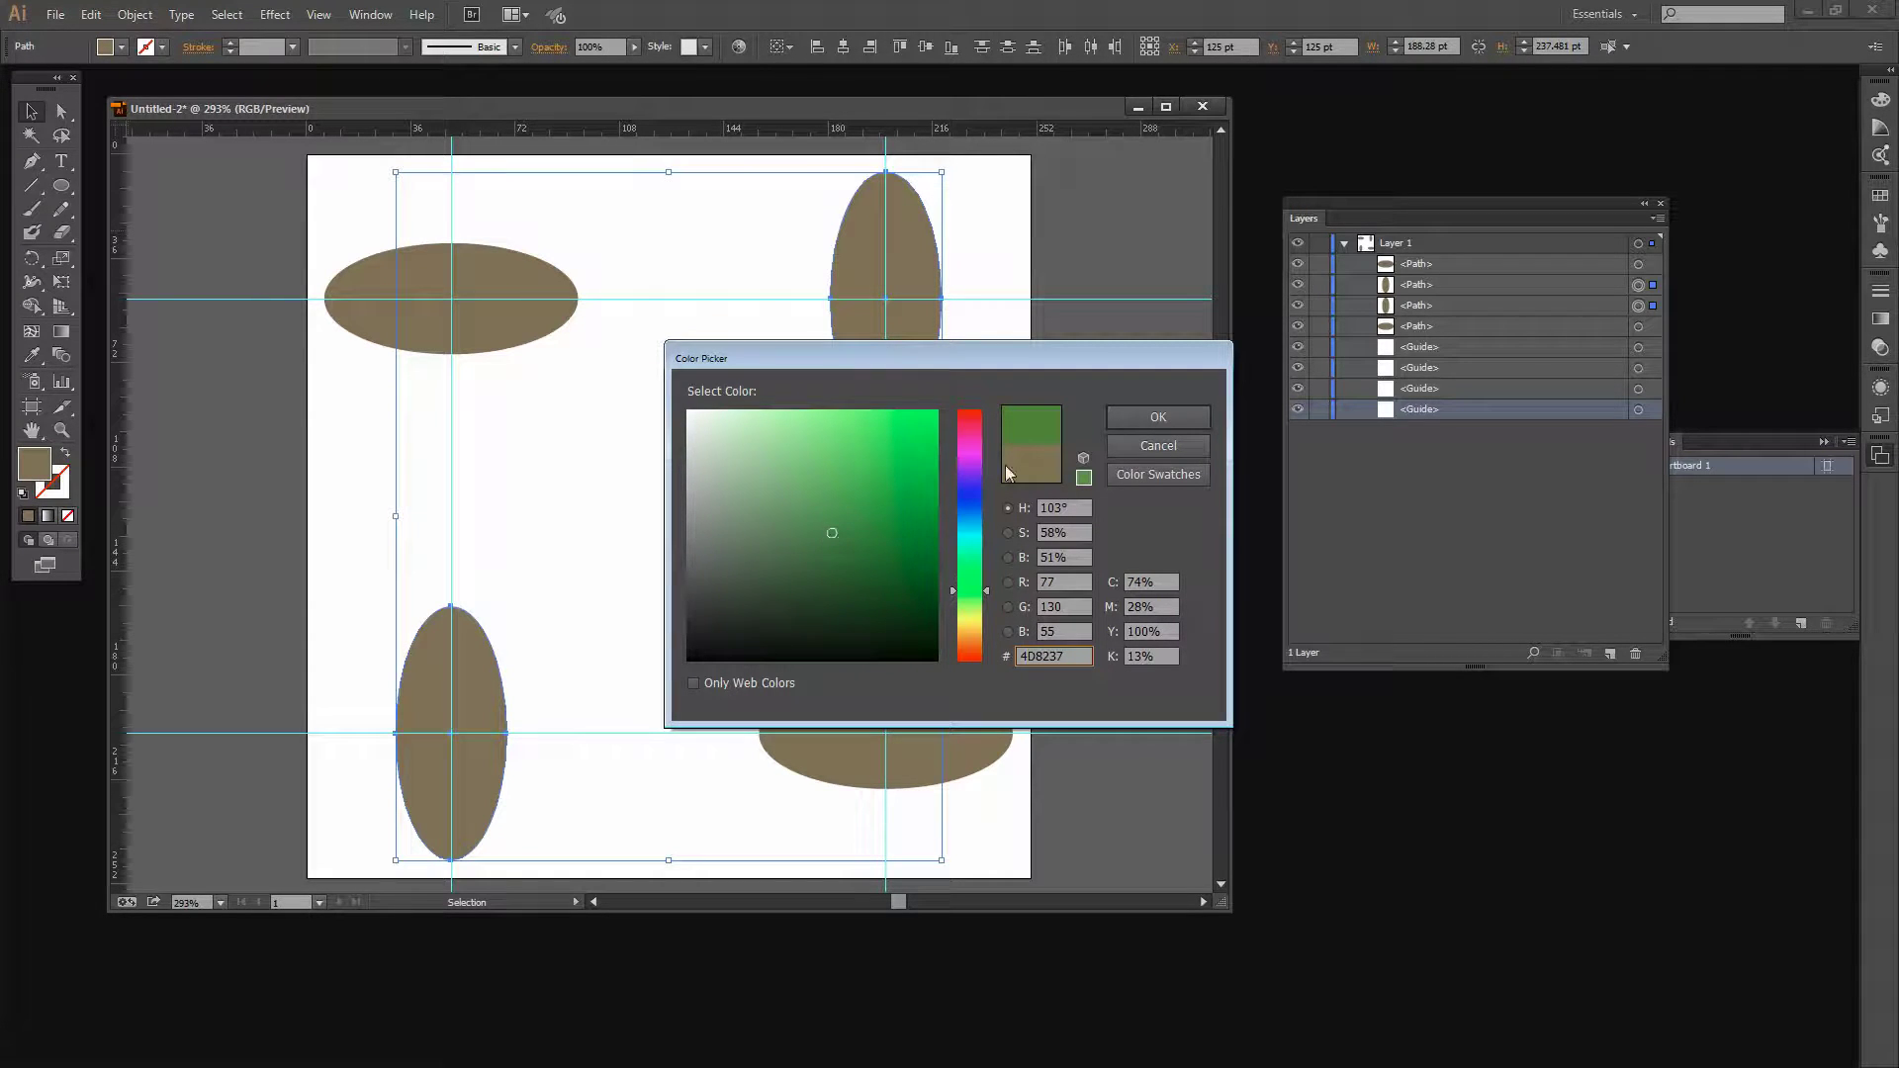
pyautogui.click(1148, 417)
pyautogui.click(1000, 567)
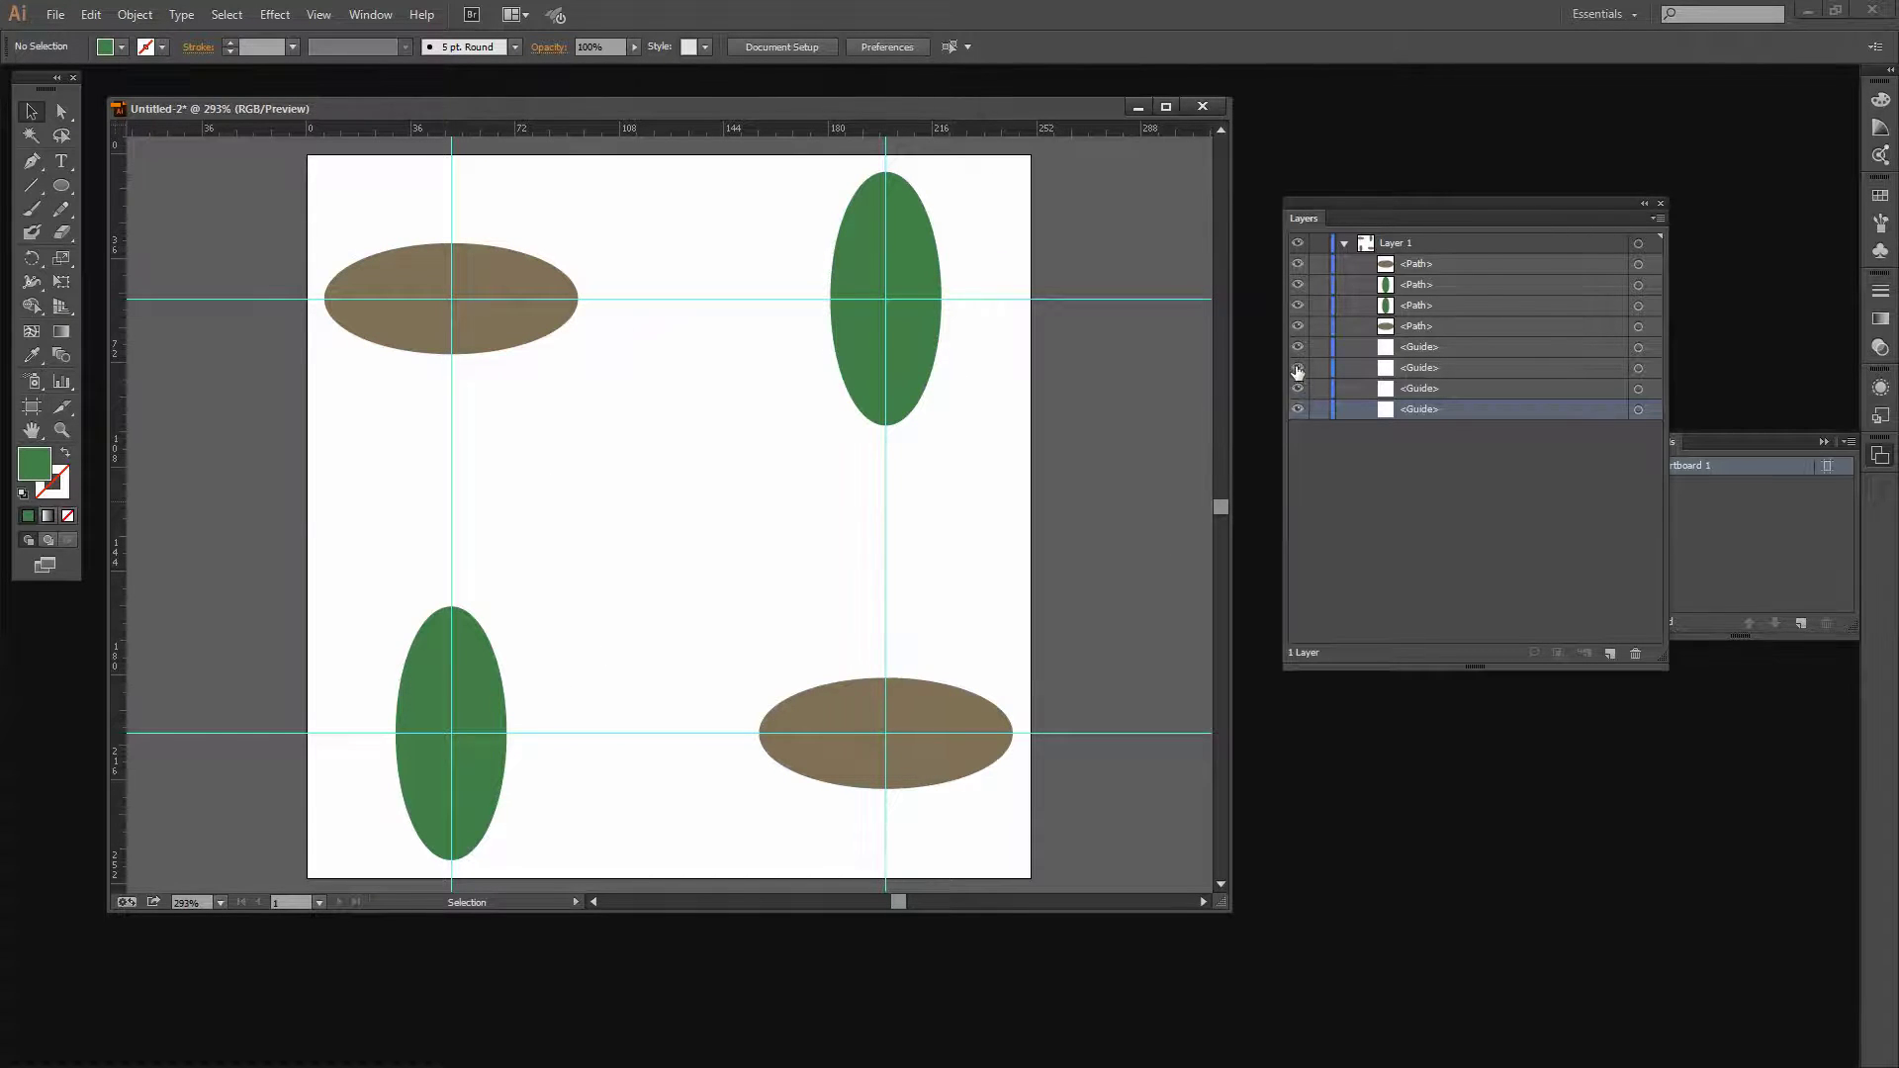
# - Hide the guides, select all four ellipses and make them into a New Pattern swatch
pyautogui.moveTo(1299, 347); pyautogui.dragTo(1299, 413)
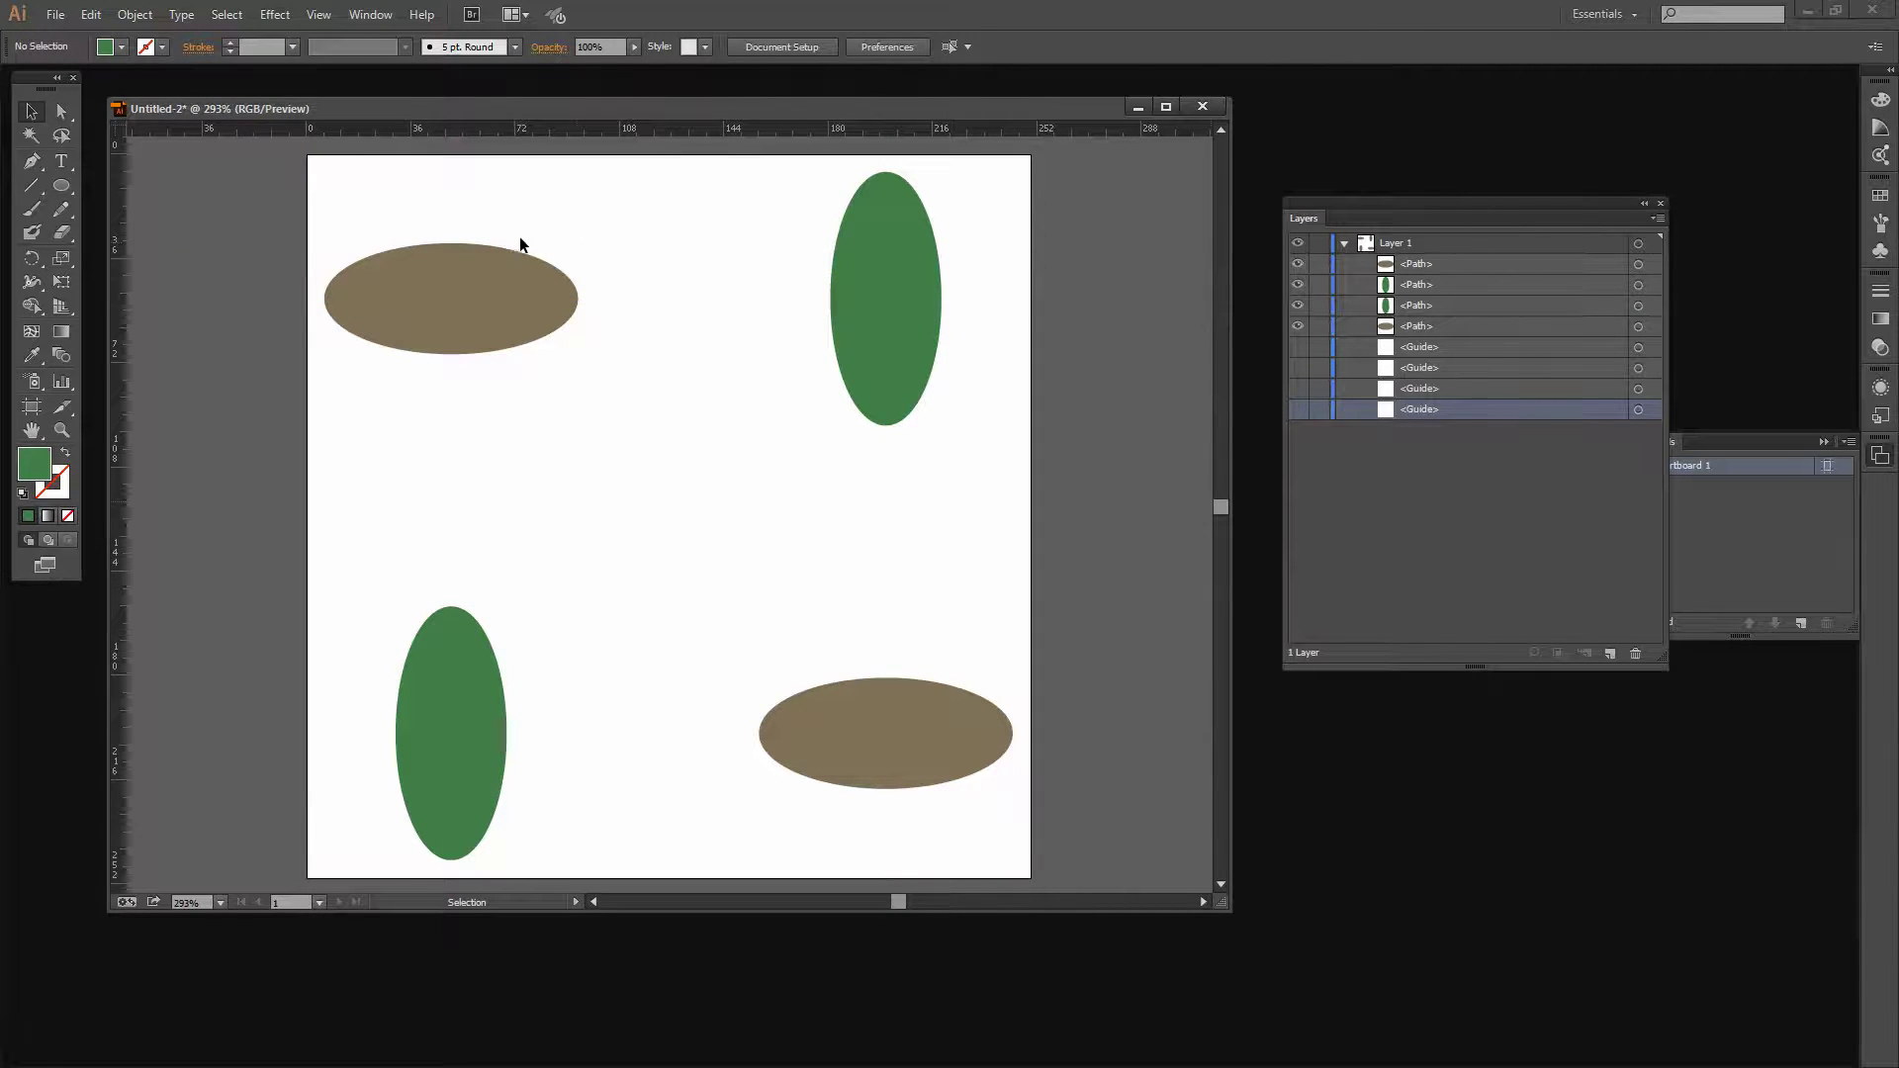
pyautogui.moveTo(333, 158); pyautogui.dragTo(1036, 853)
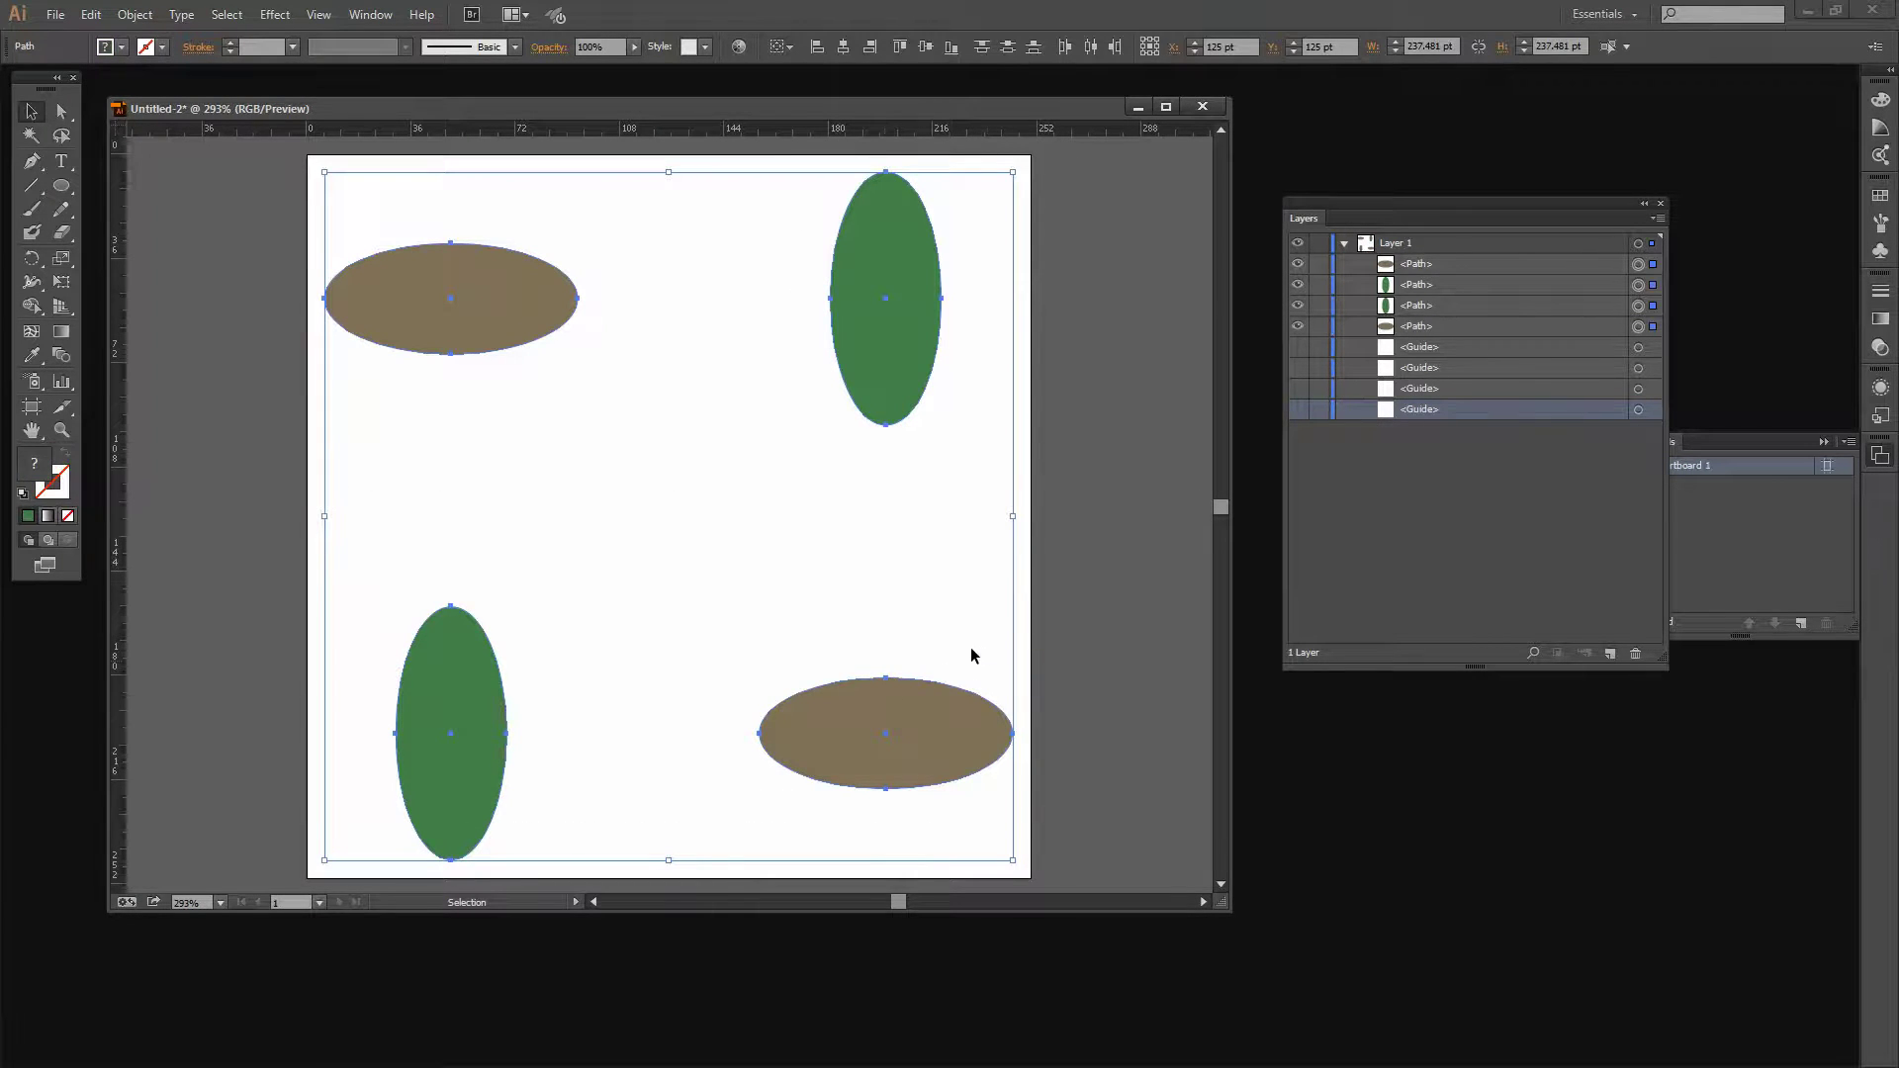
pyautogui.click(124, 13)
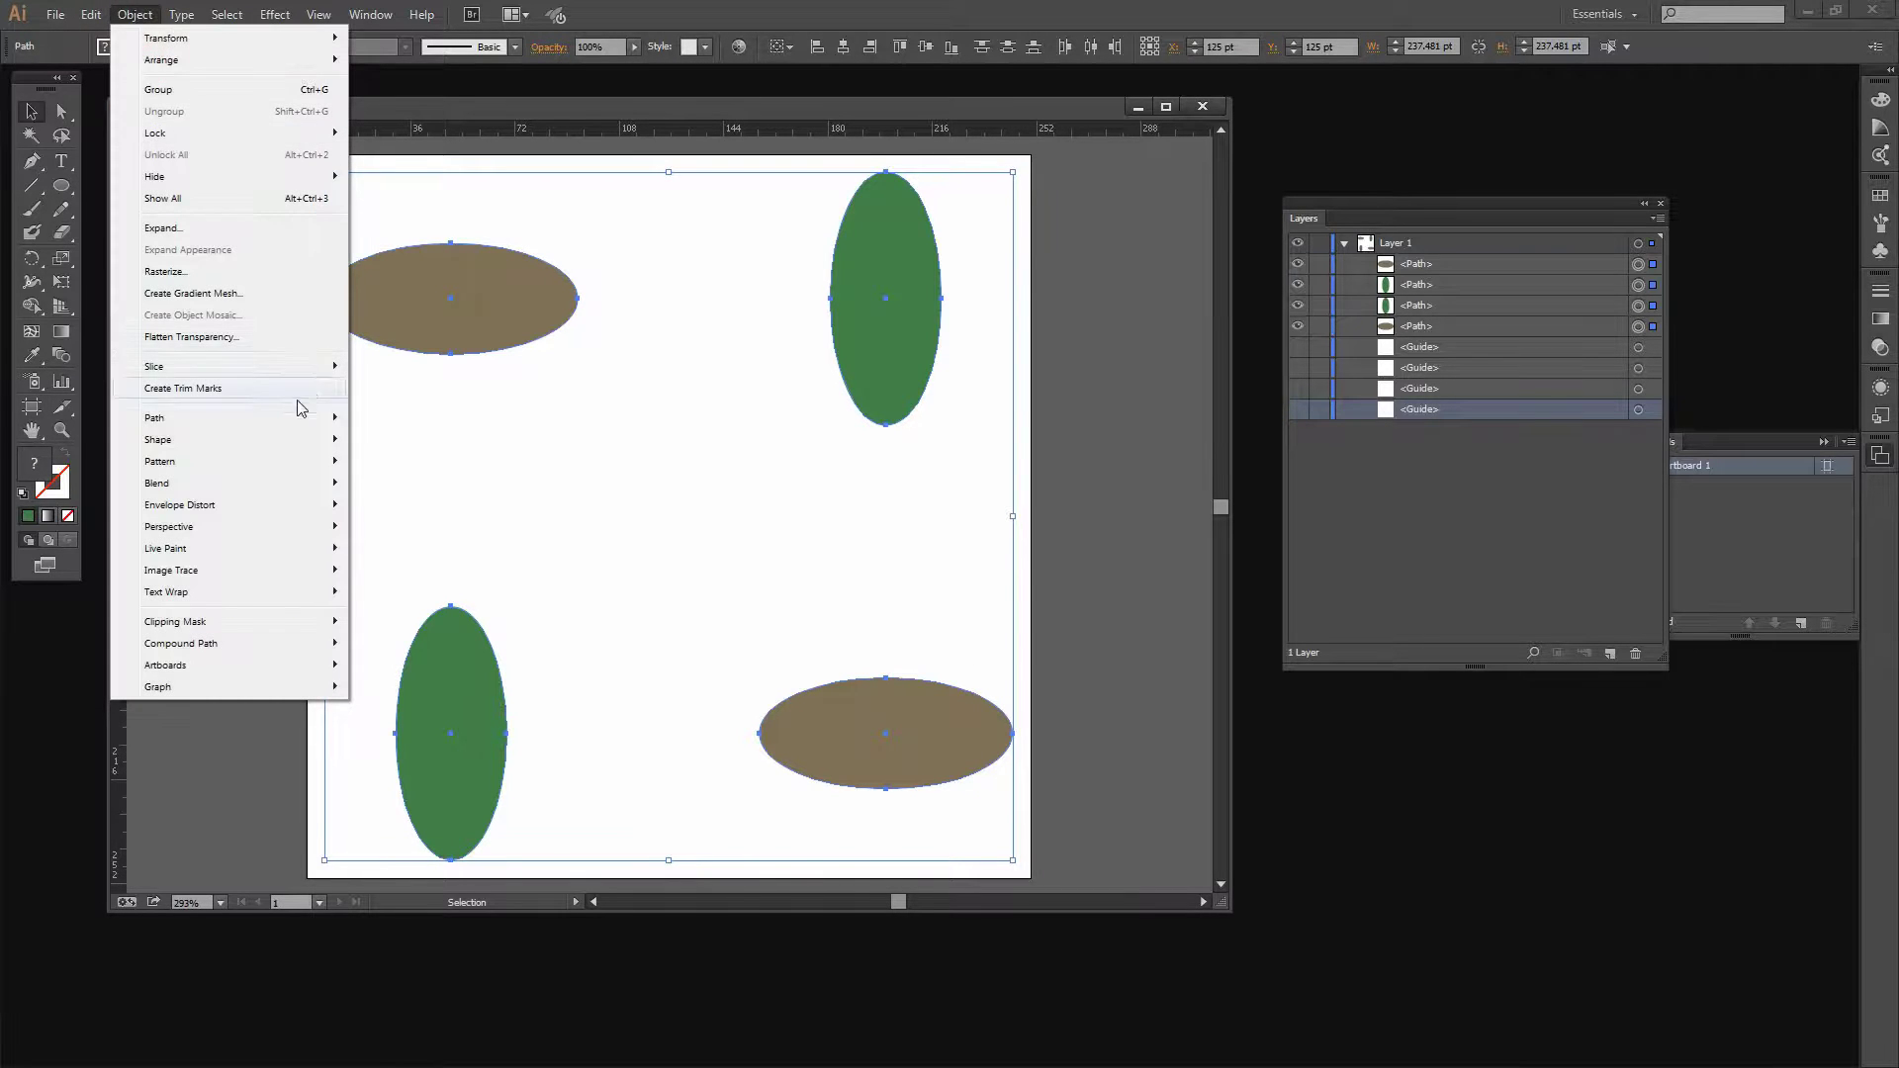
pyautogui.moveTo(254, 466)
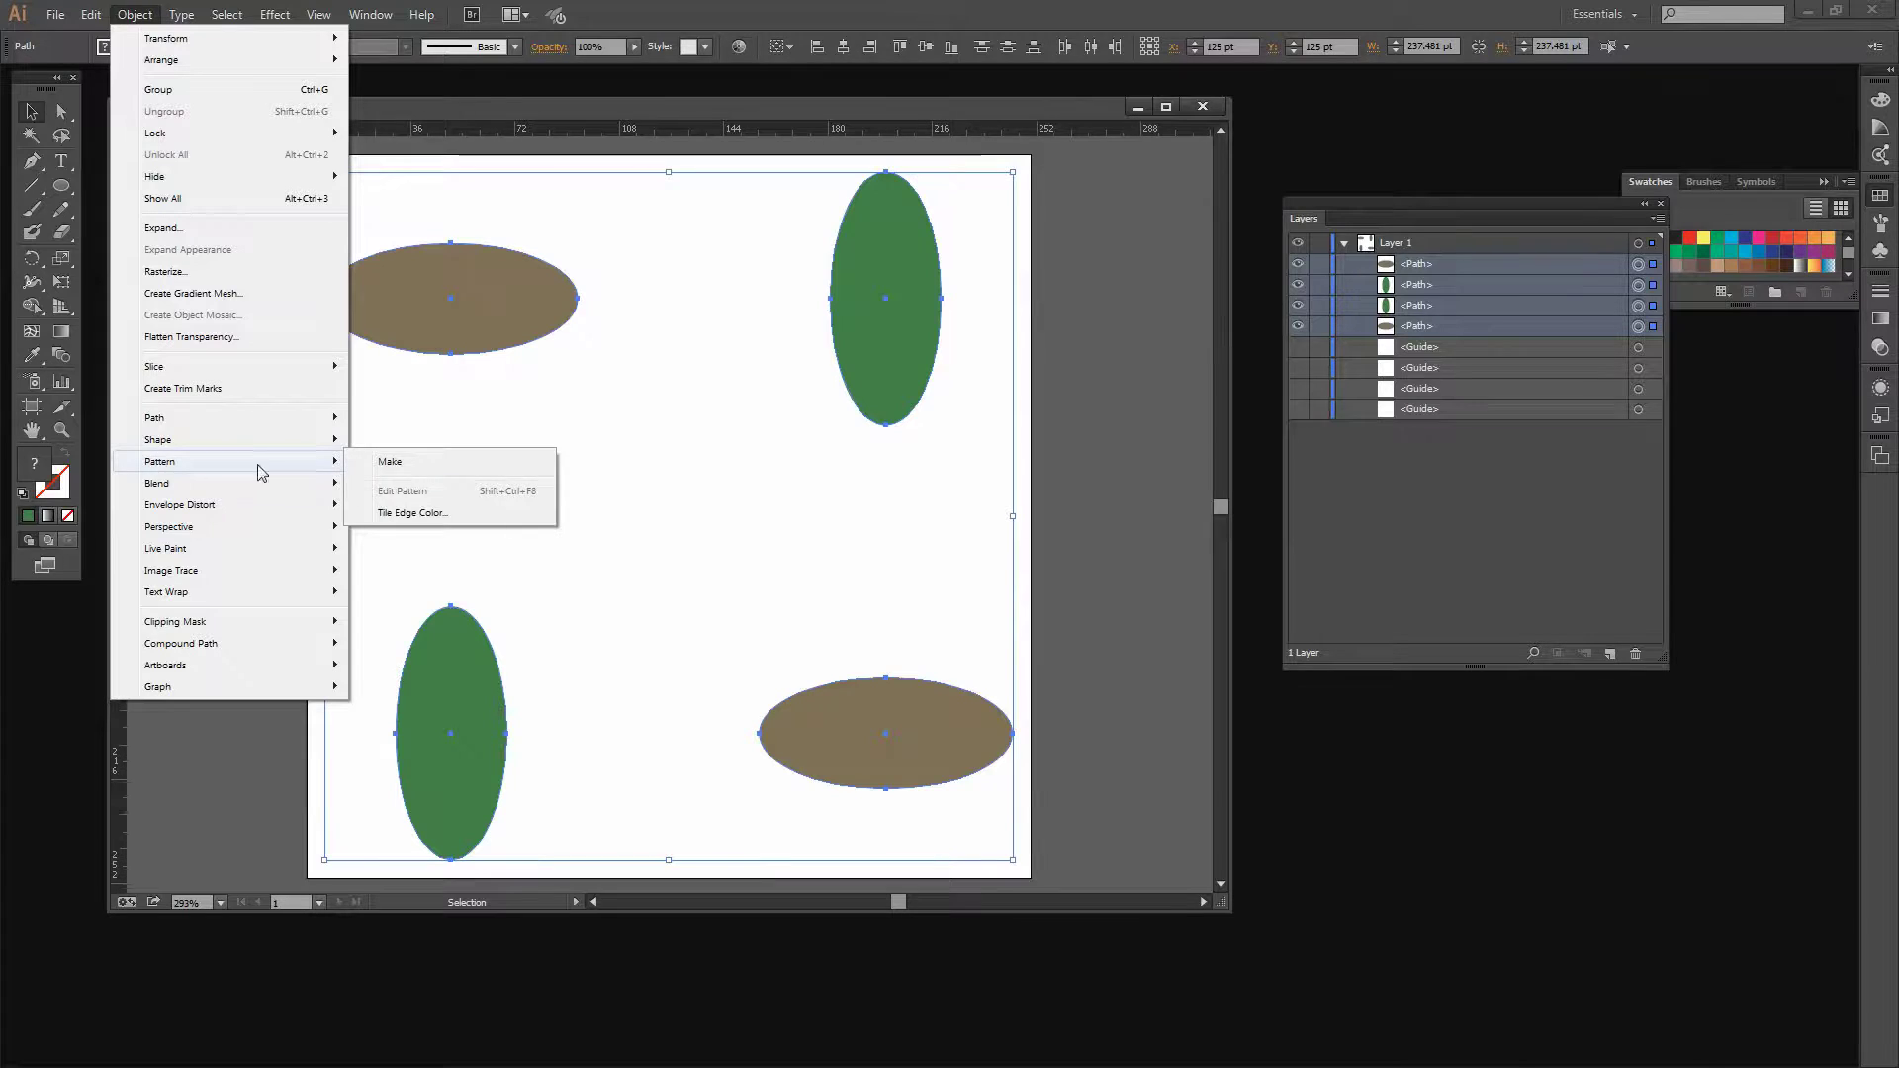
pyautogui.click(401, 465)
pyautogui.click(1126, 589)
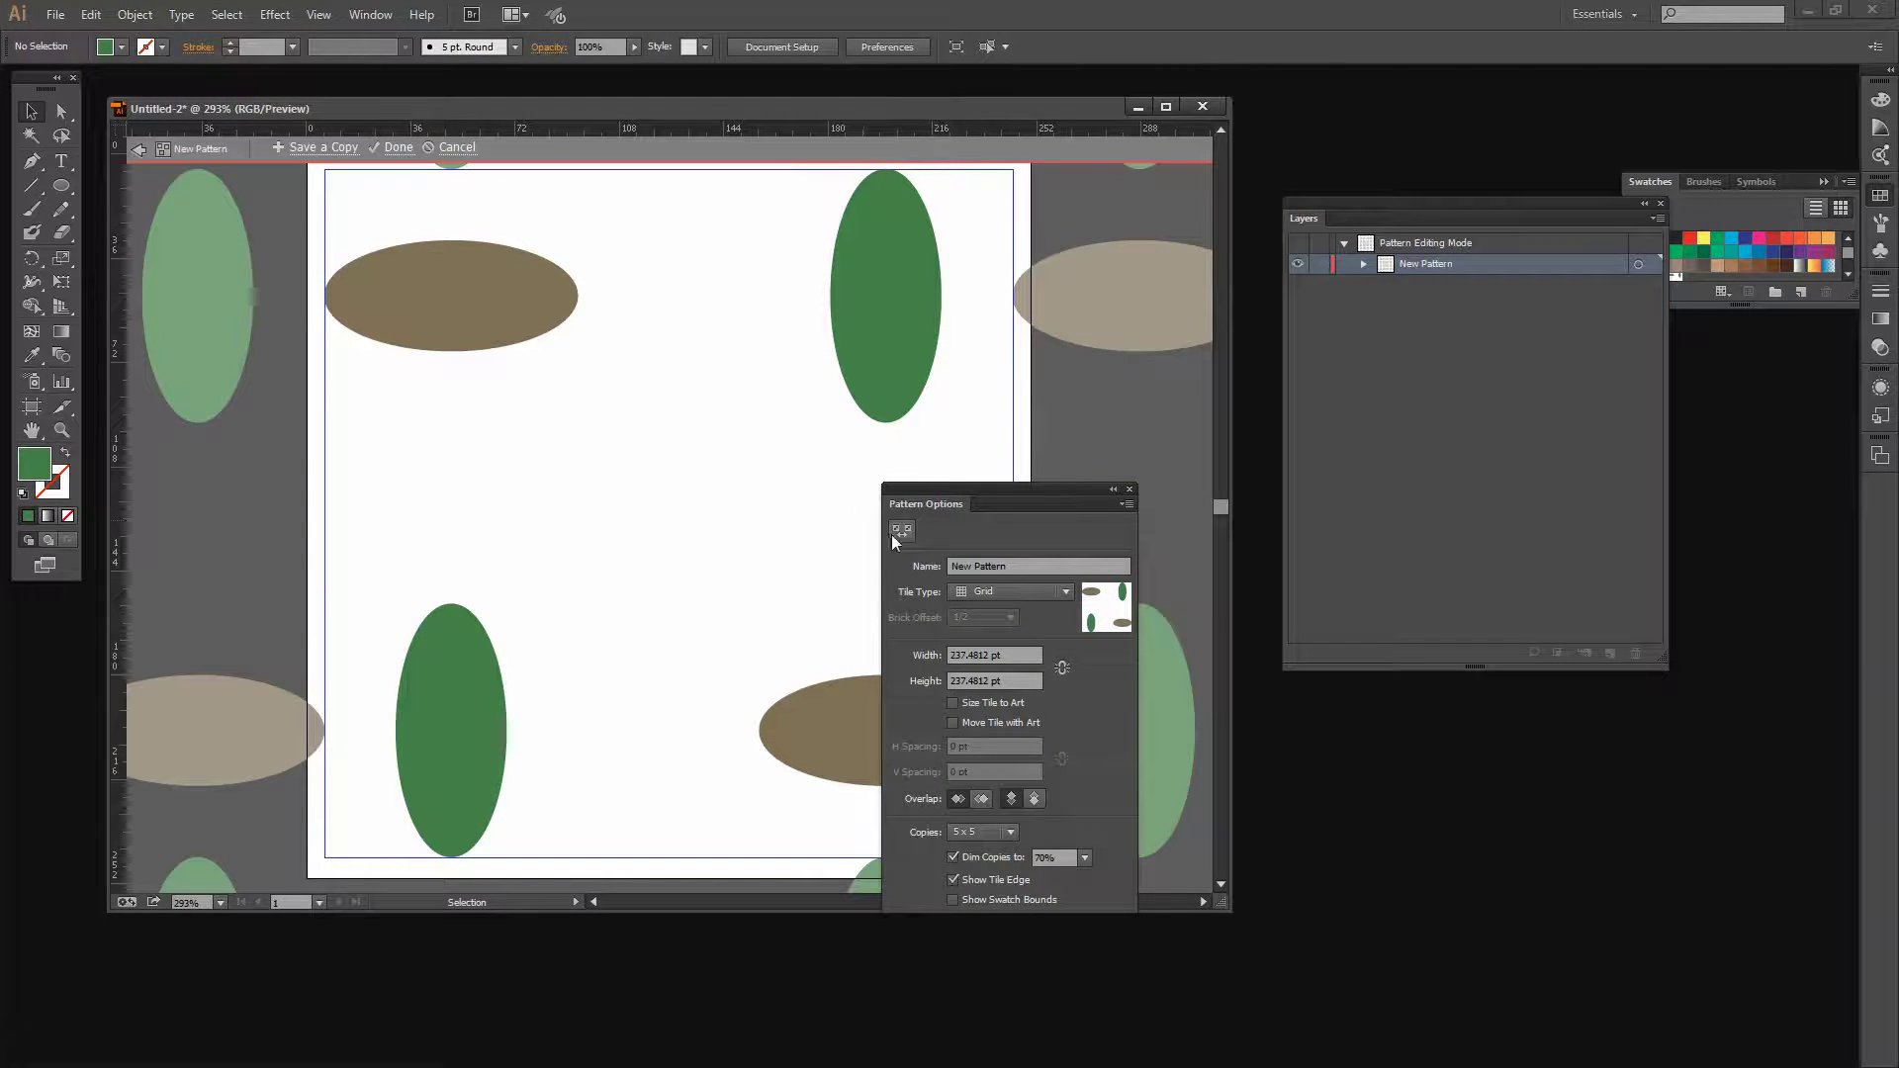
# - Resize the pattern tile to 300 × 300 pt and finish editing to save the pattern
pyautogui.moveTo(938, 496); pyautogui.dragTo(917, 341)
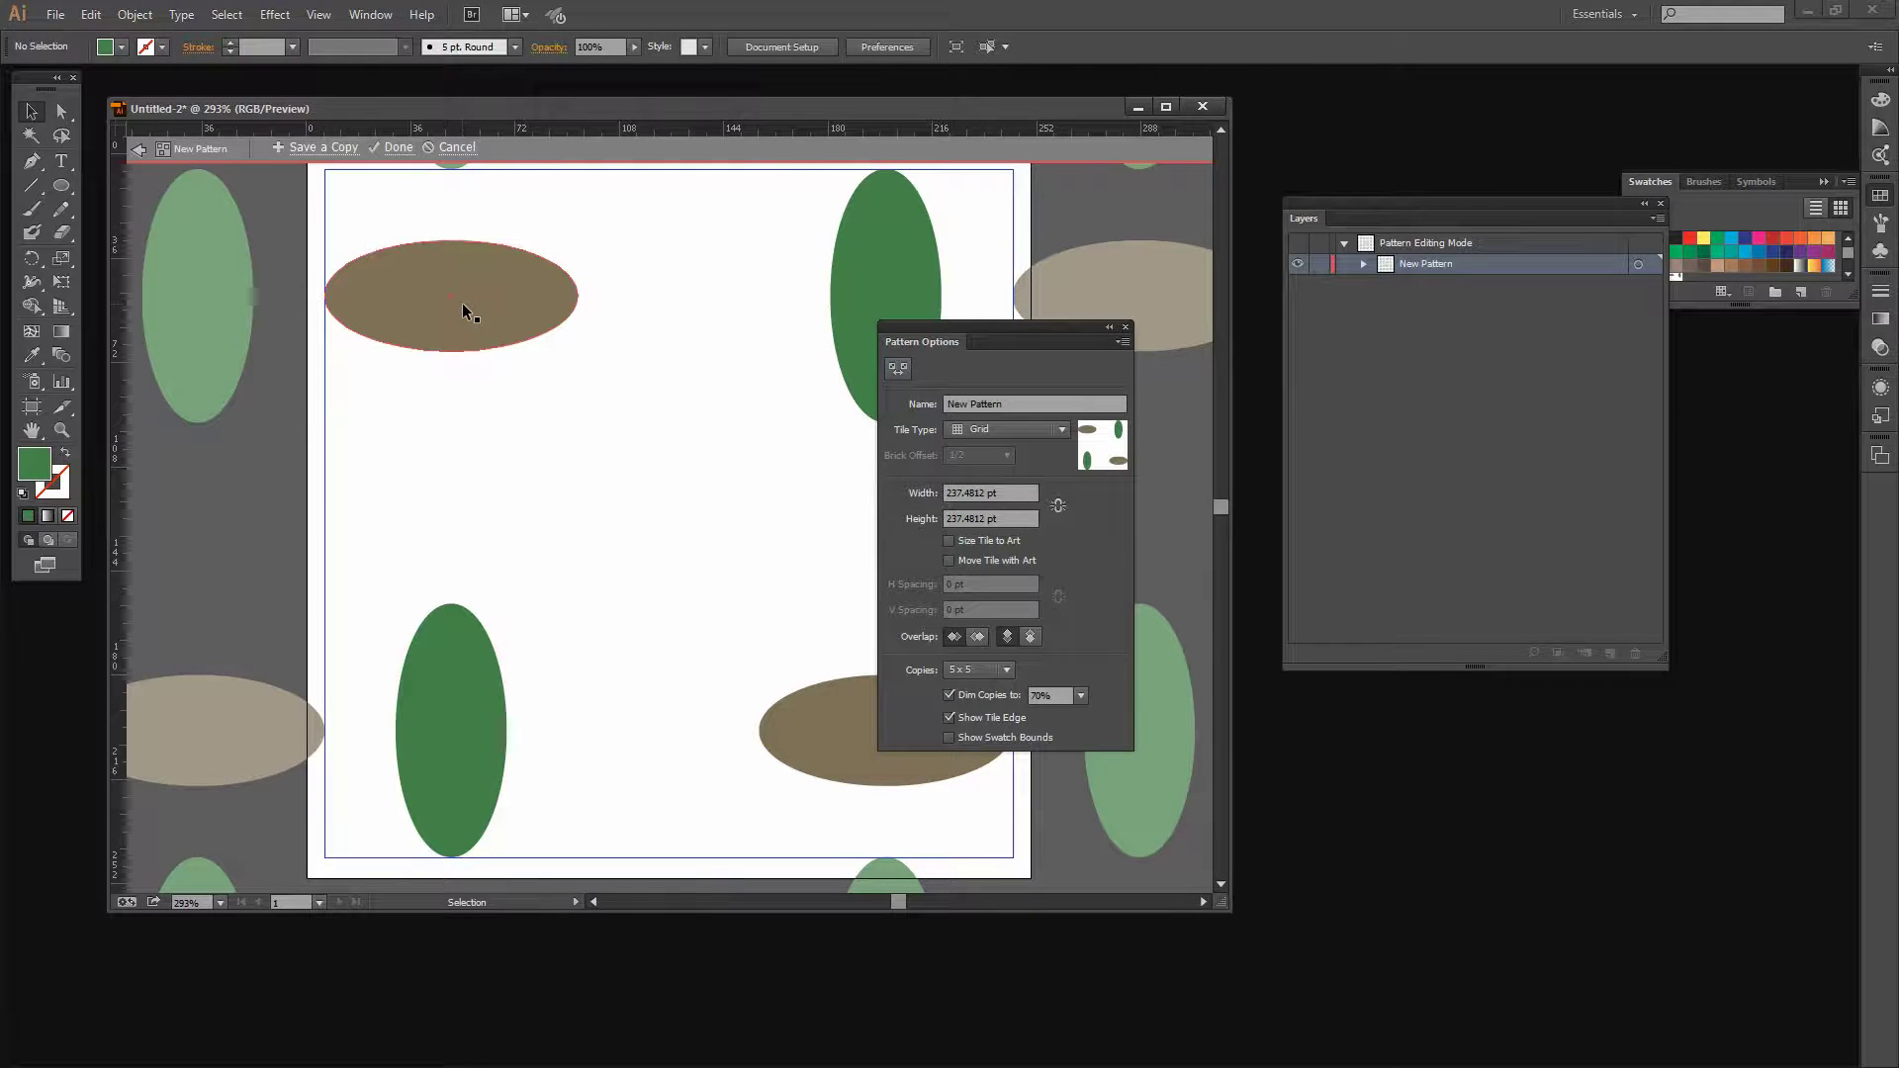
pyautogui.click(1001, 492)
pyautogui.write('300')
pyautogui.press('Tab')
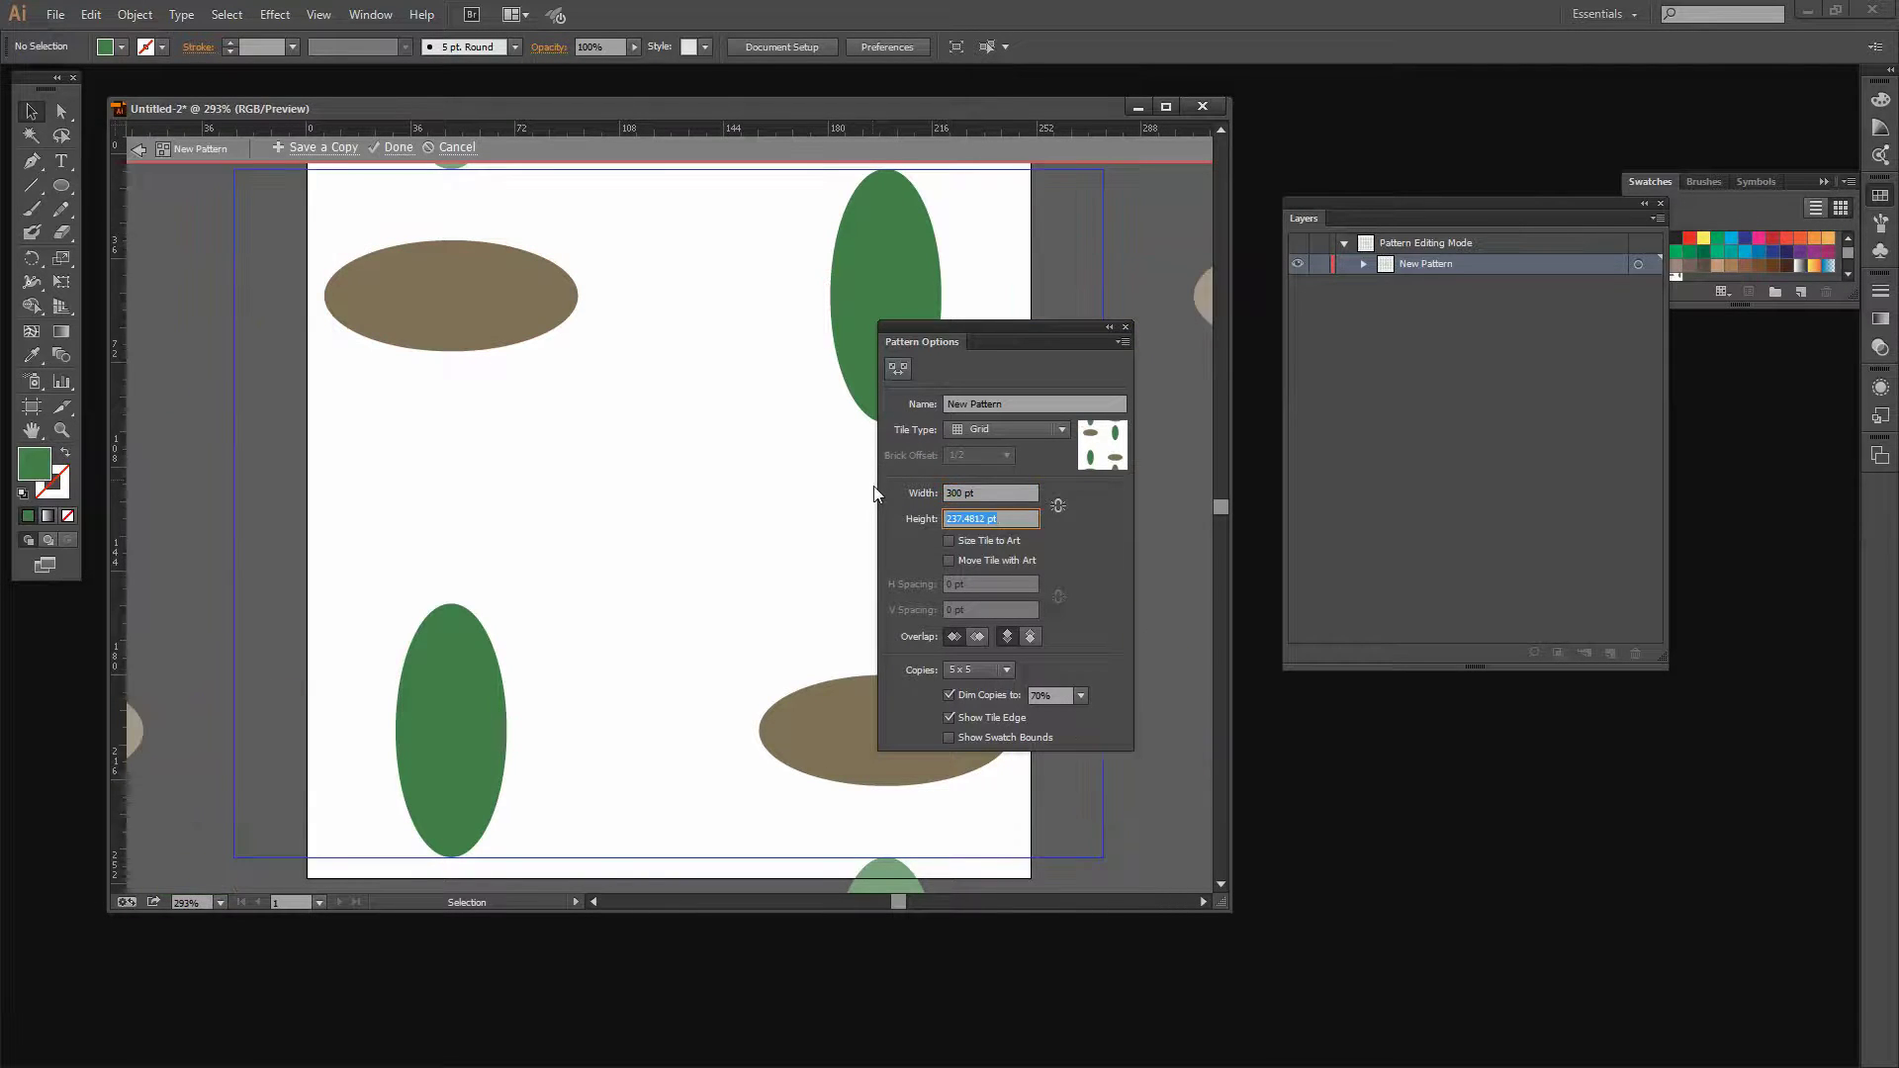
pyautogui.write('300')
pyautogui.press('Tab')
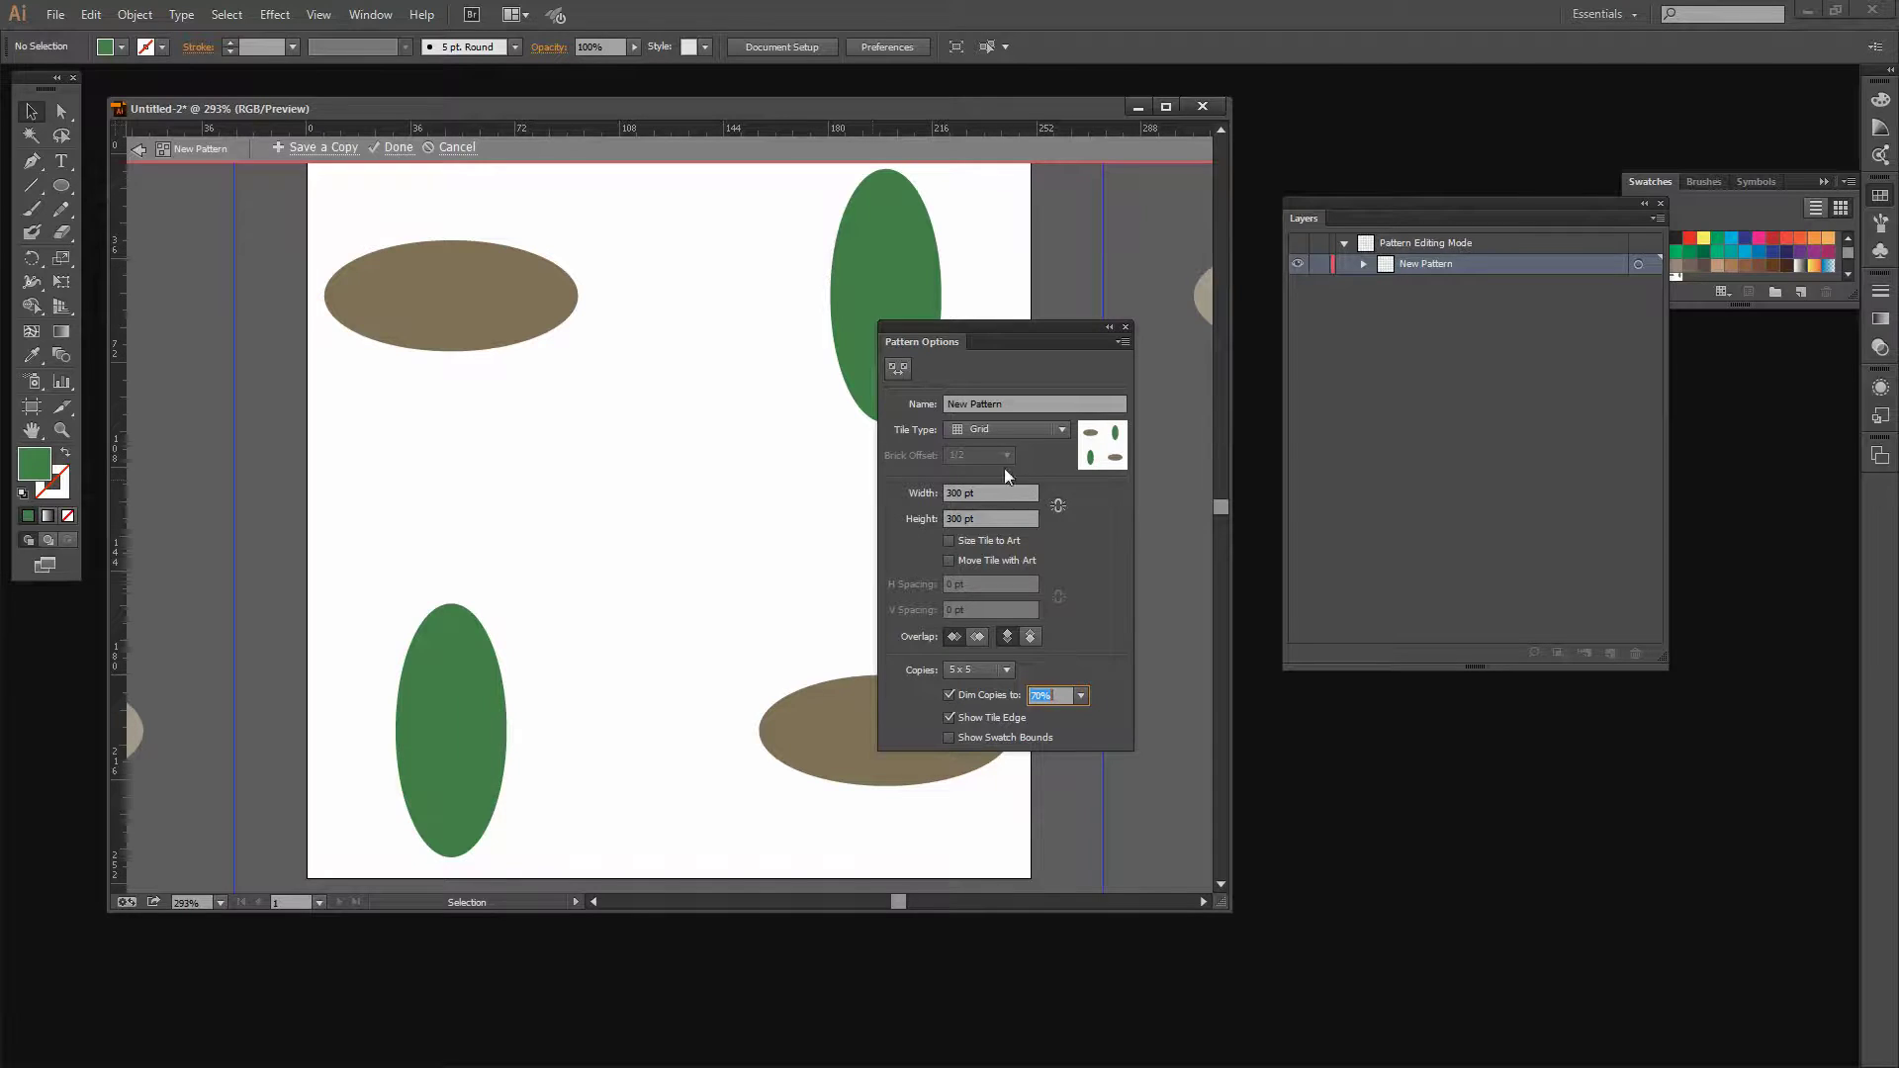
pyautogui.click(395, 146)
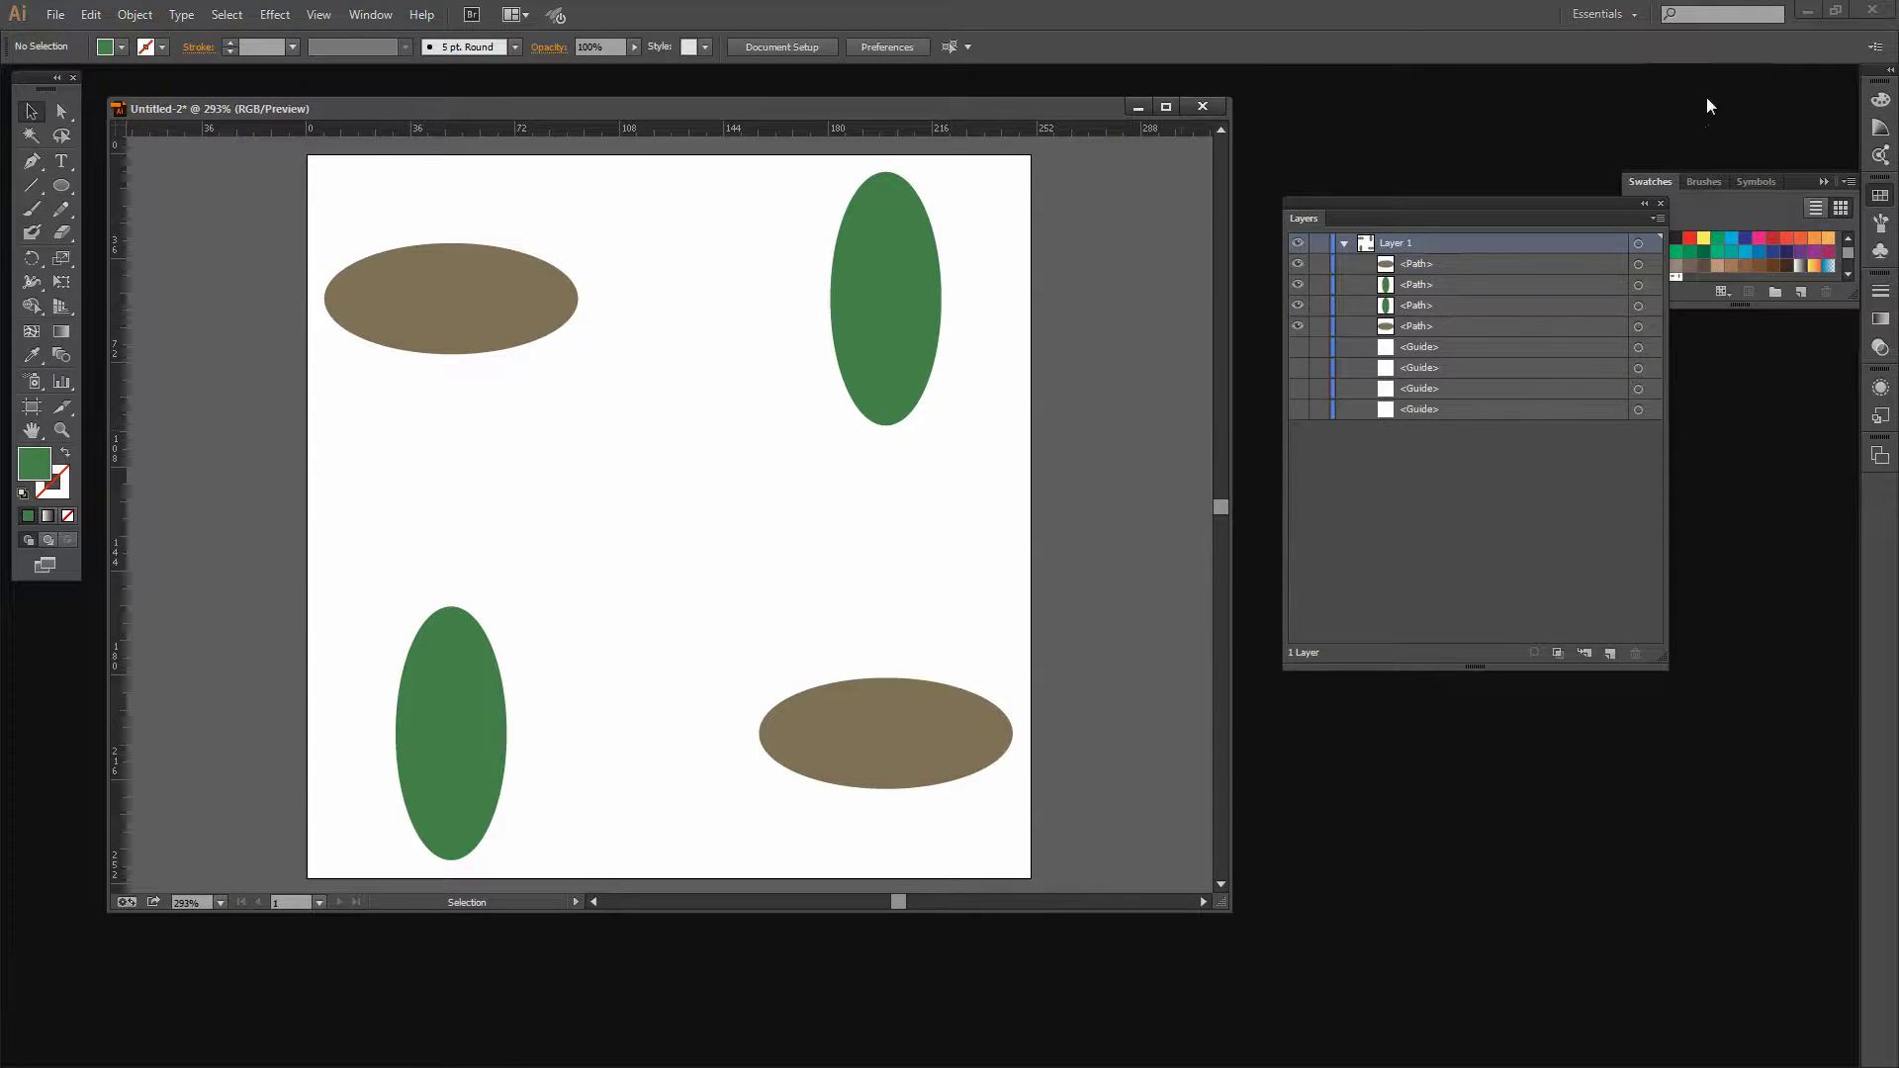
# - Float and enlarge the Swatches panel, and set the fill to the new ellipse pattern
pyautogui.click(1647, 182)
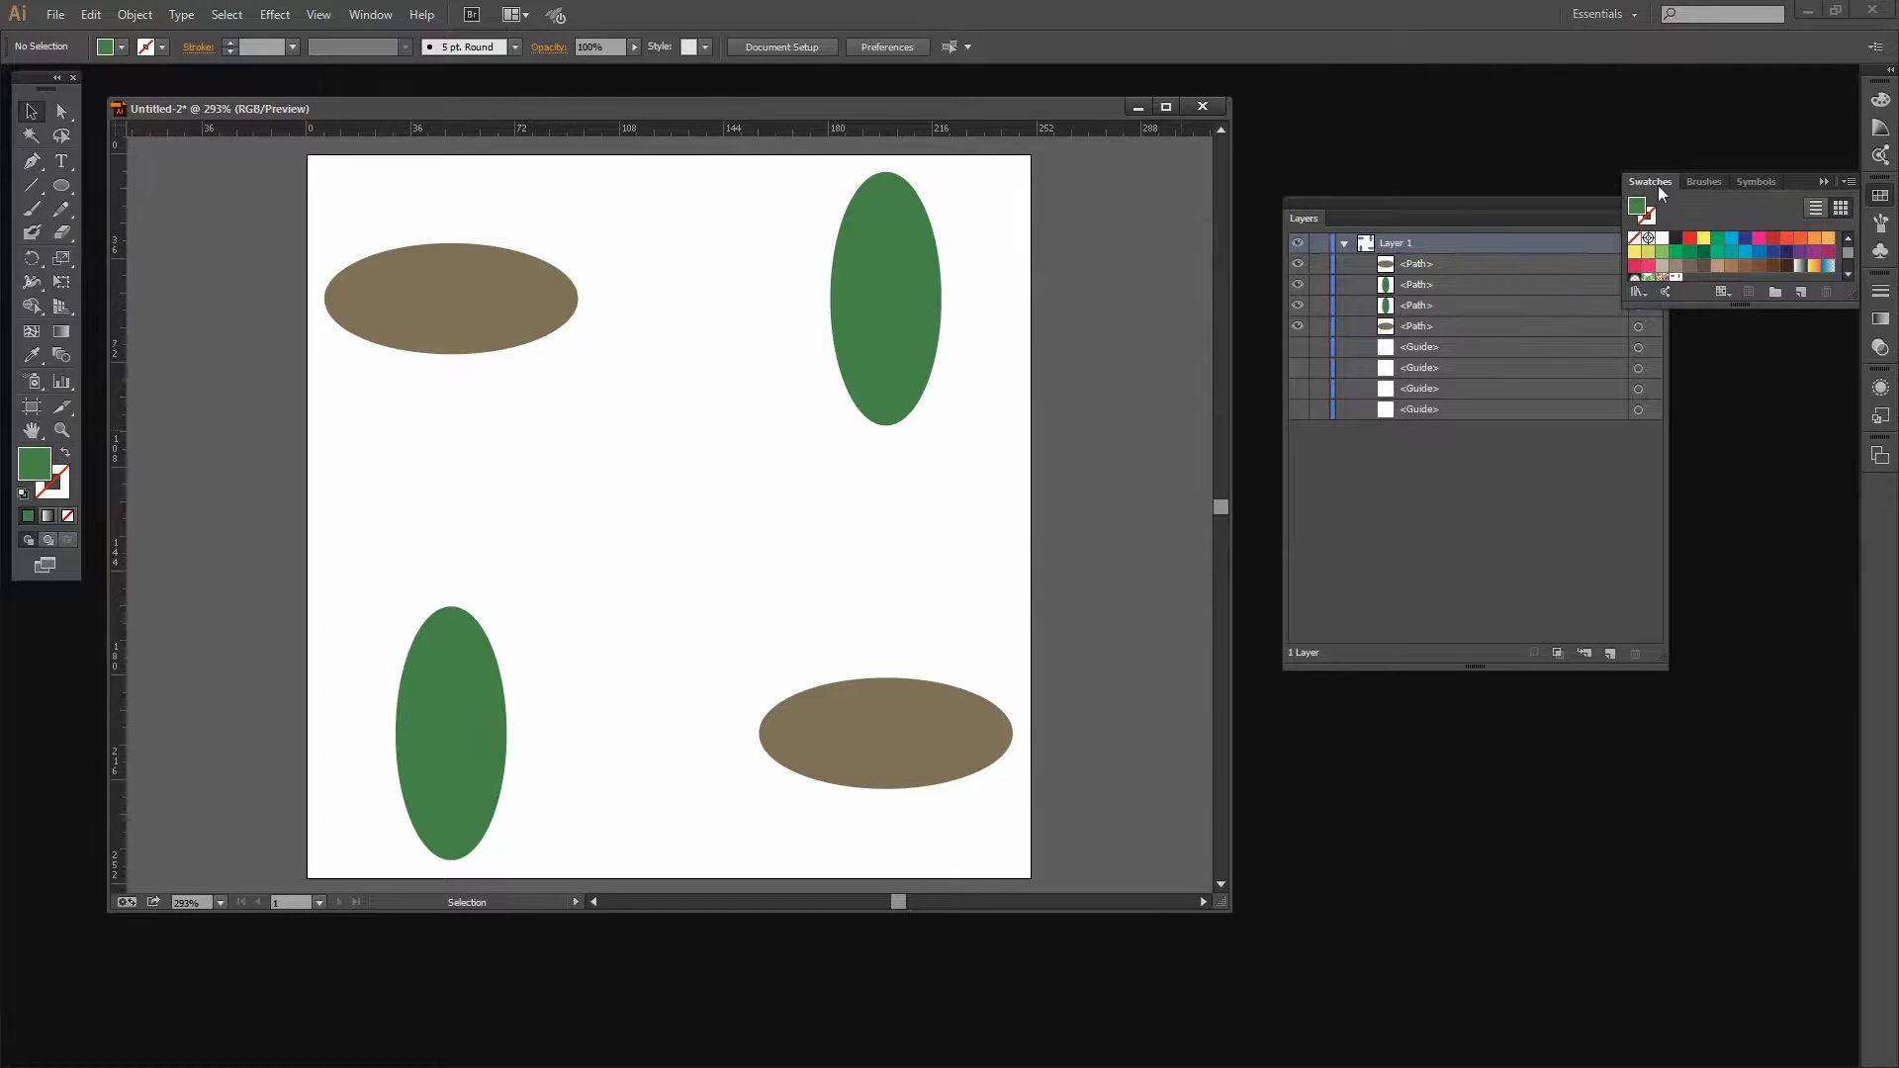
pyautogui.moveTo(1657, 186)
pyautogui.mouseDown()
pyautogui.moveTo(1608, 205)
pyautogui.moveTo(1278, 740)
pyautogui.moveTo(1318, 786)
pyautogui.mouseUp()
pyautogui.moveTo(1513, 908); pyautogui.dragTo(1642, 1021)
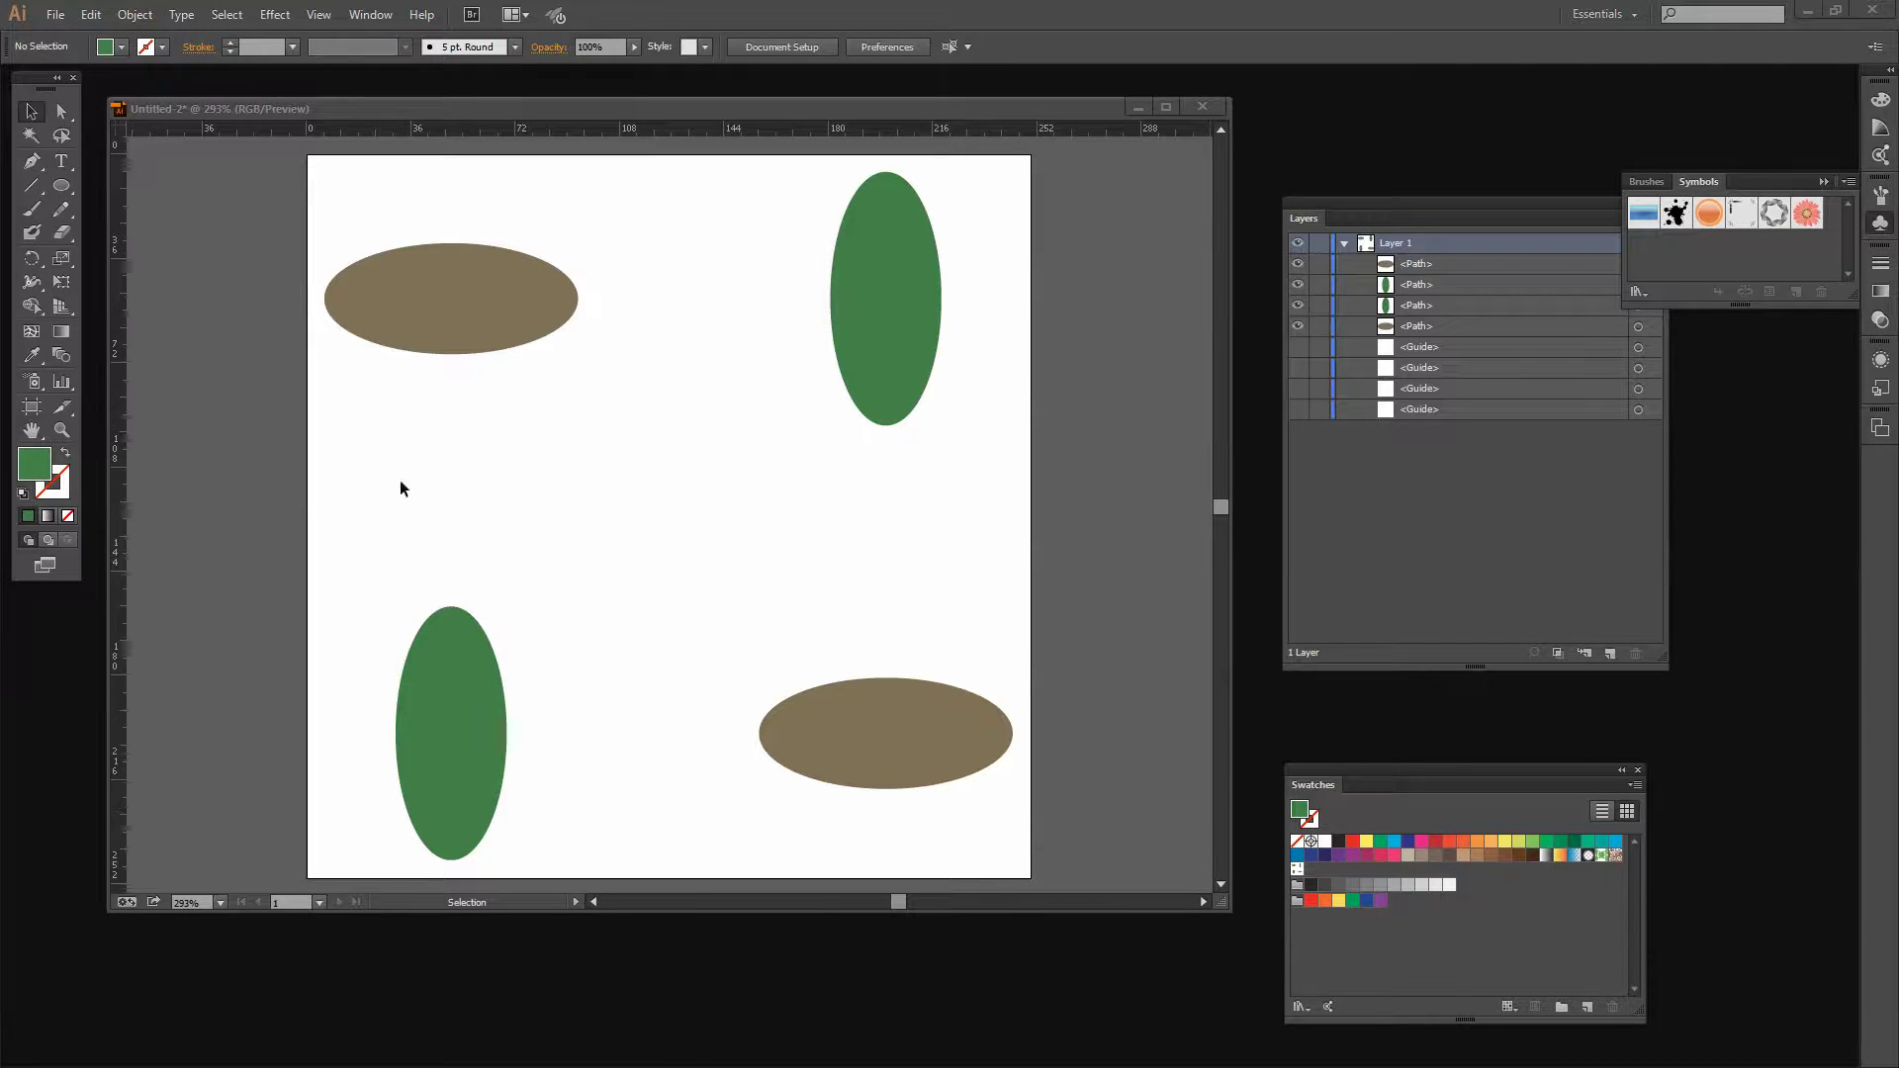
pyautogui.click(1296, 869)
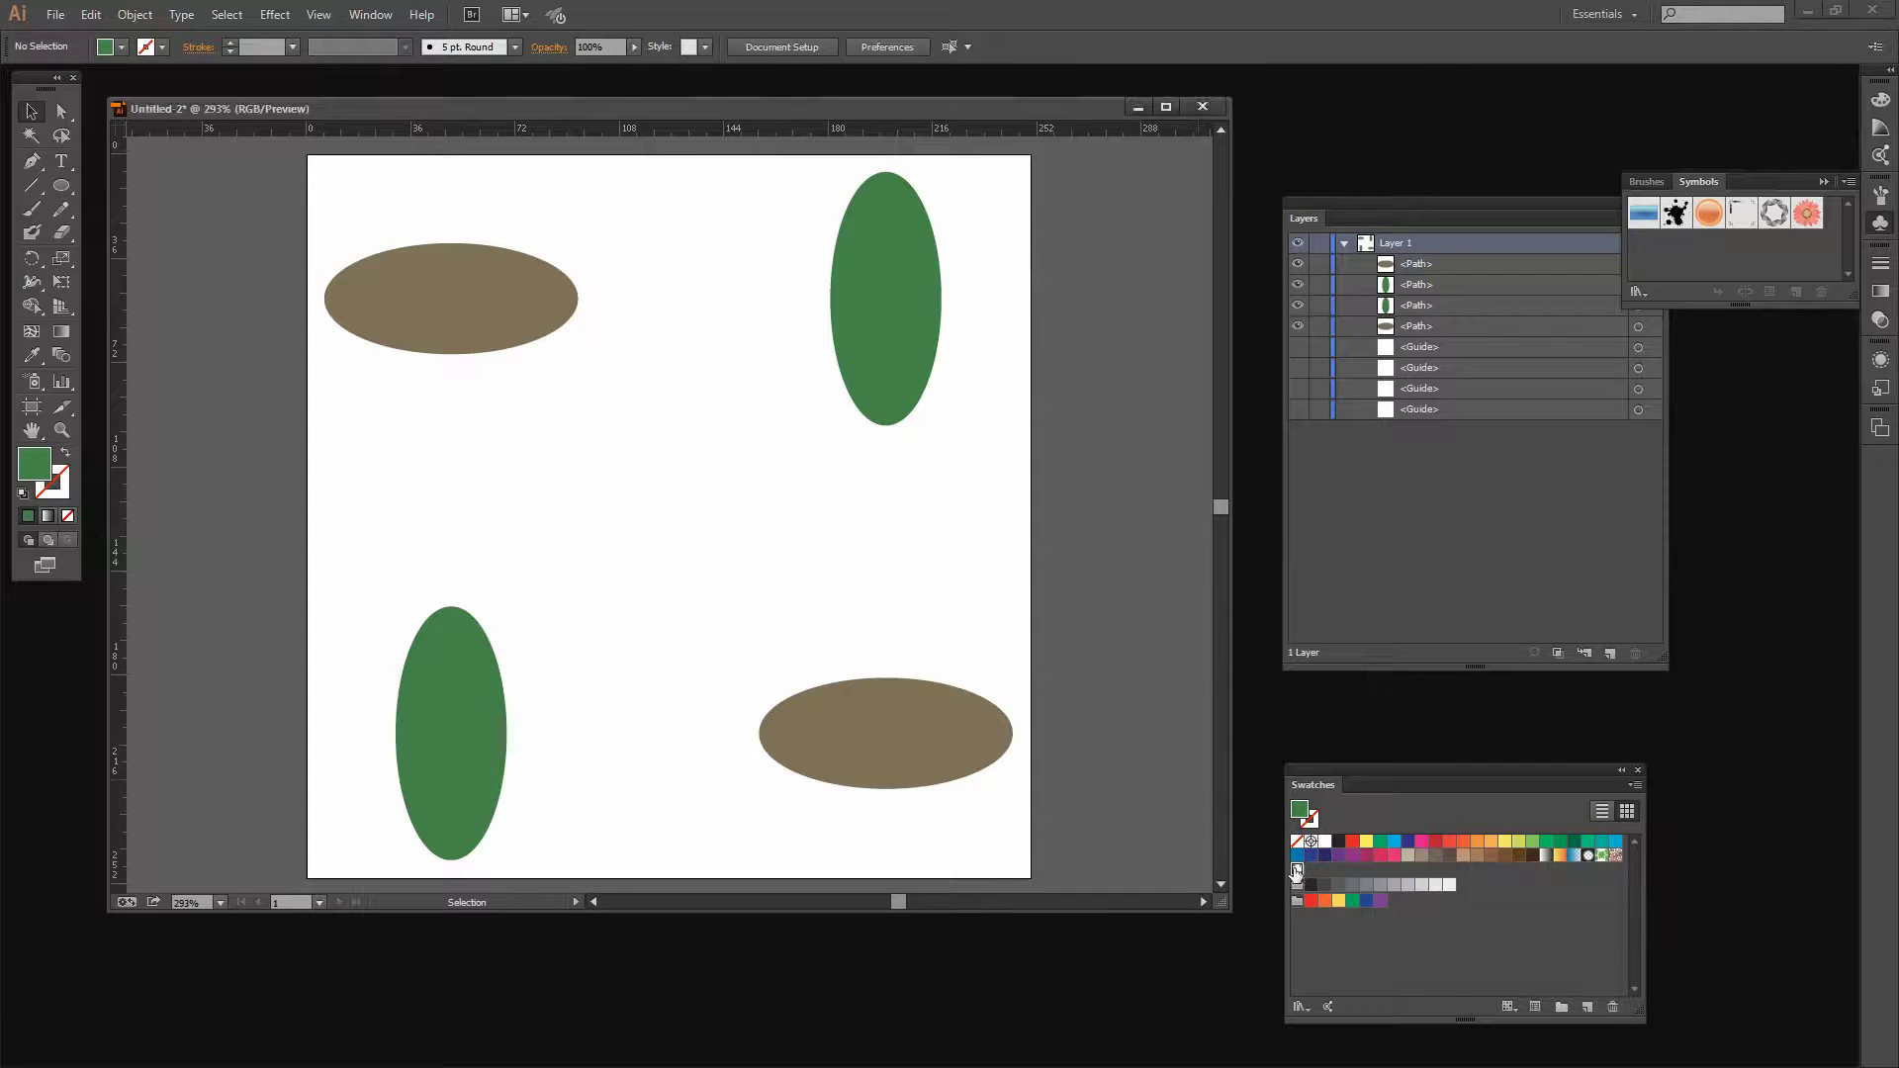
# - Save the swatches as an Illustrator swatch library named 'oval pattern'
pyautogui.click(1629, 785)
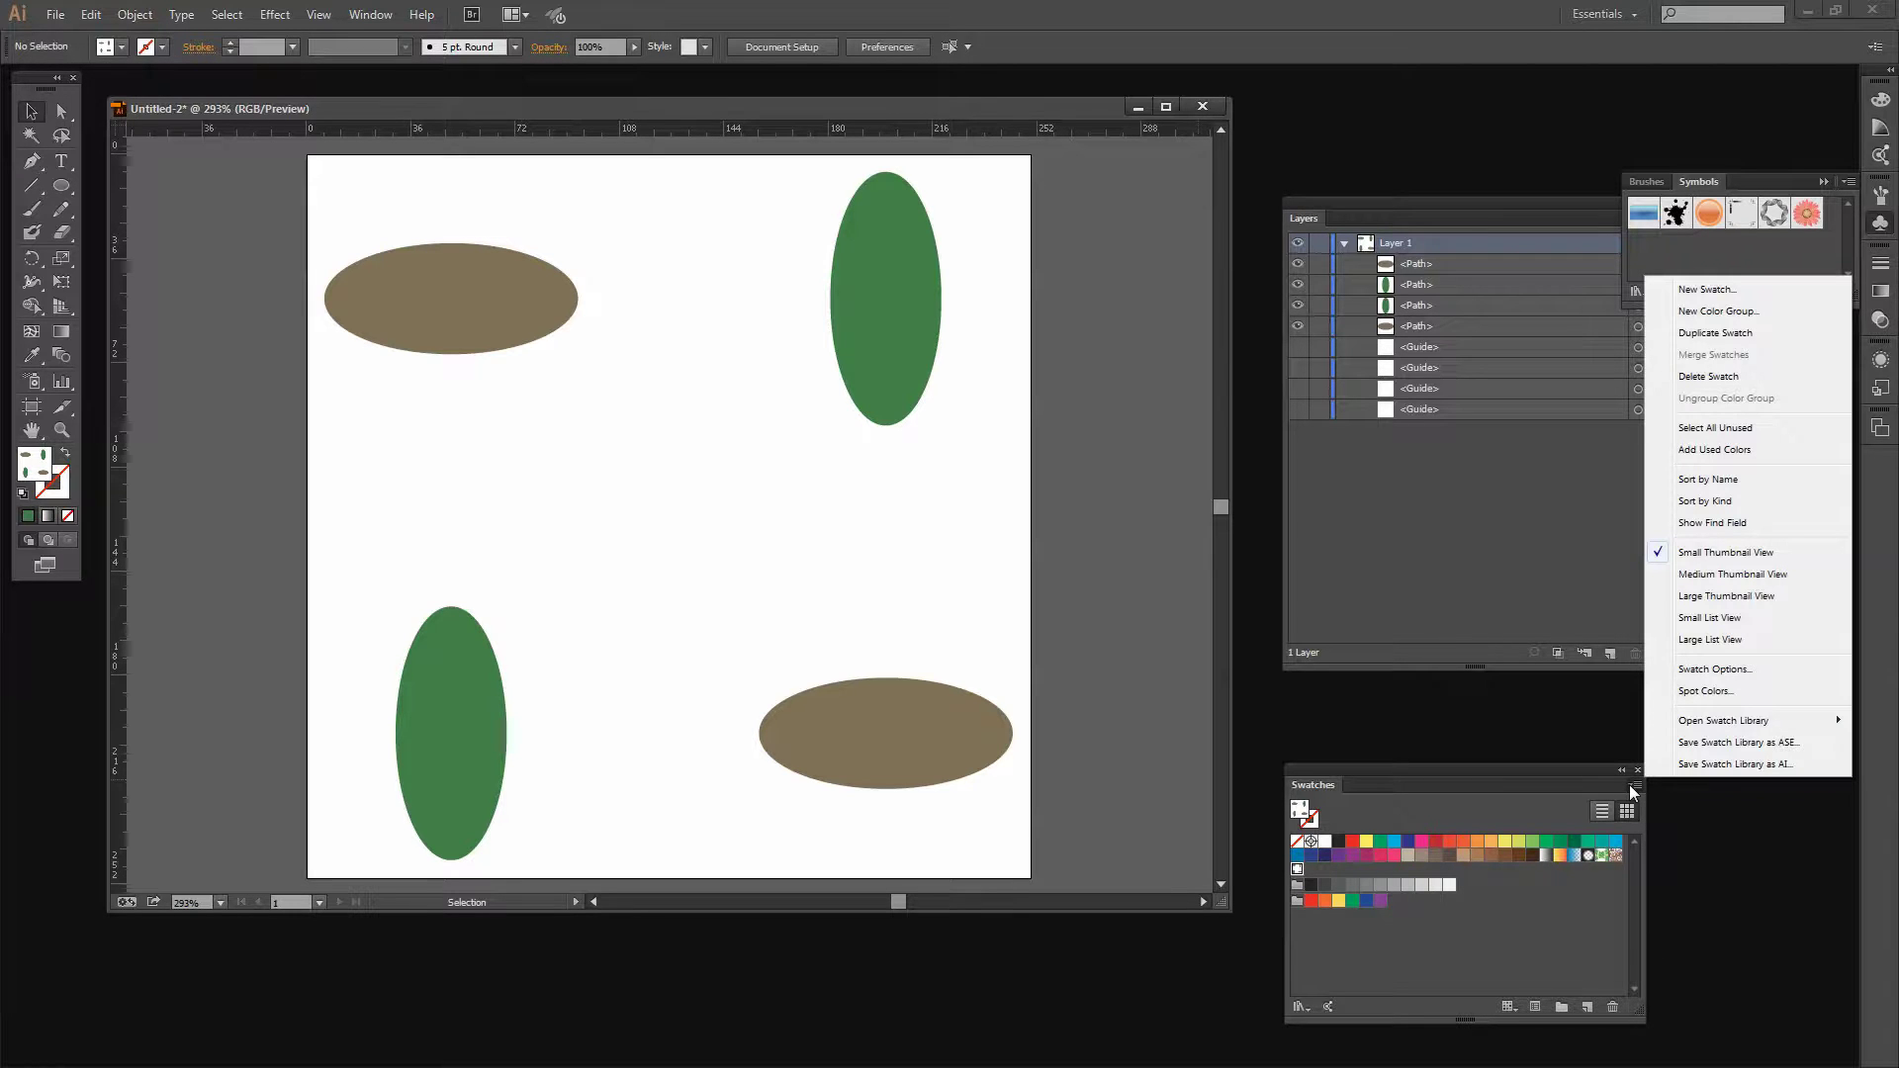
pyautogui.click(1720, 764)
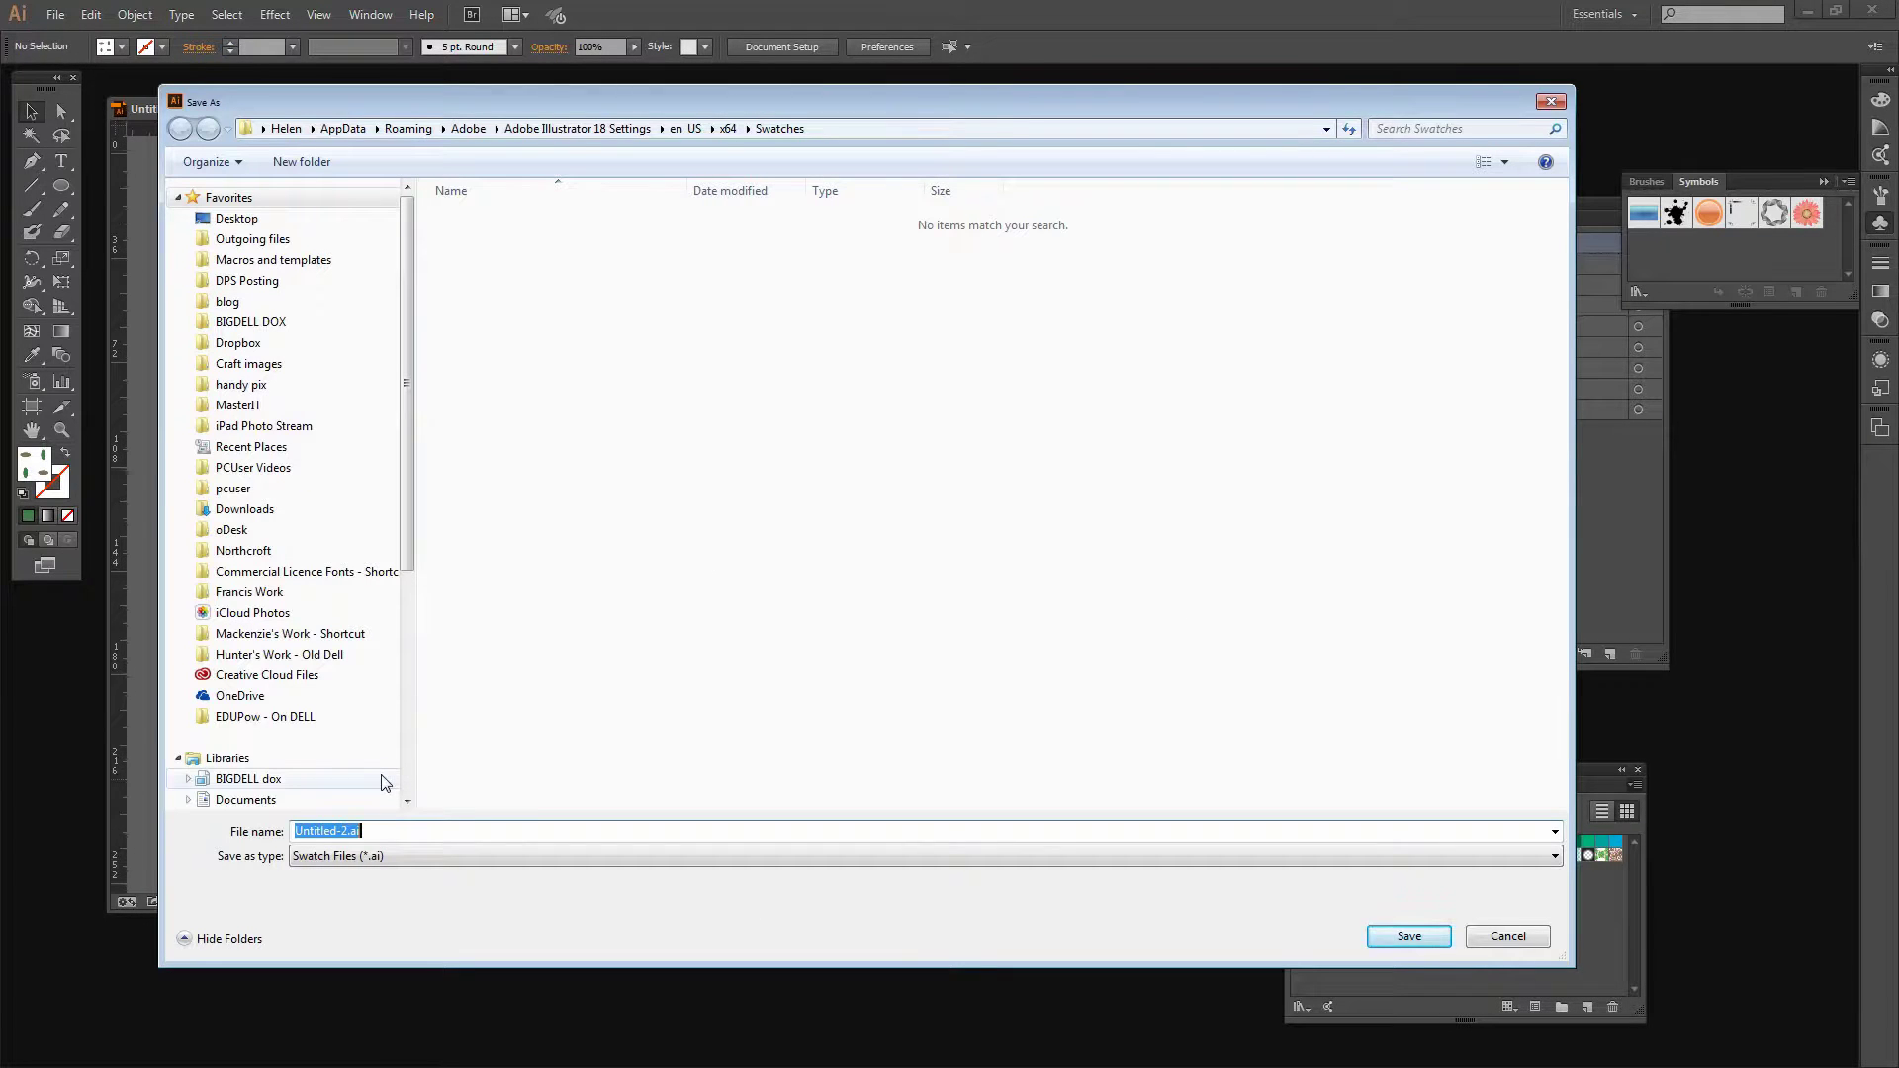
pyautogui.write('oval pattern')
pyautogui.click(1386, 939)
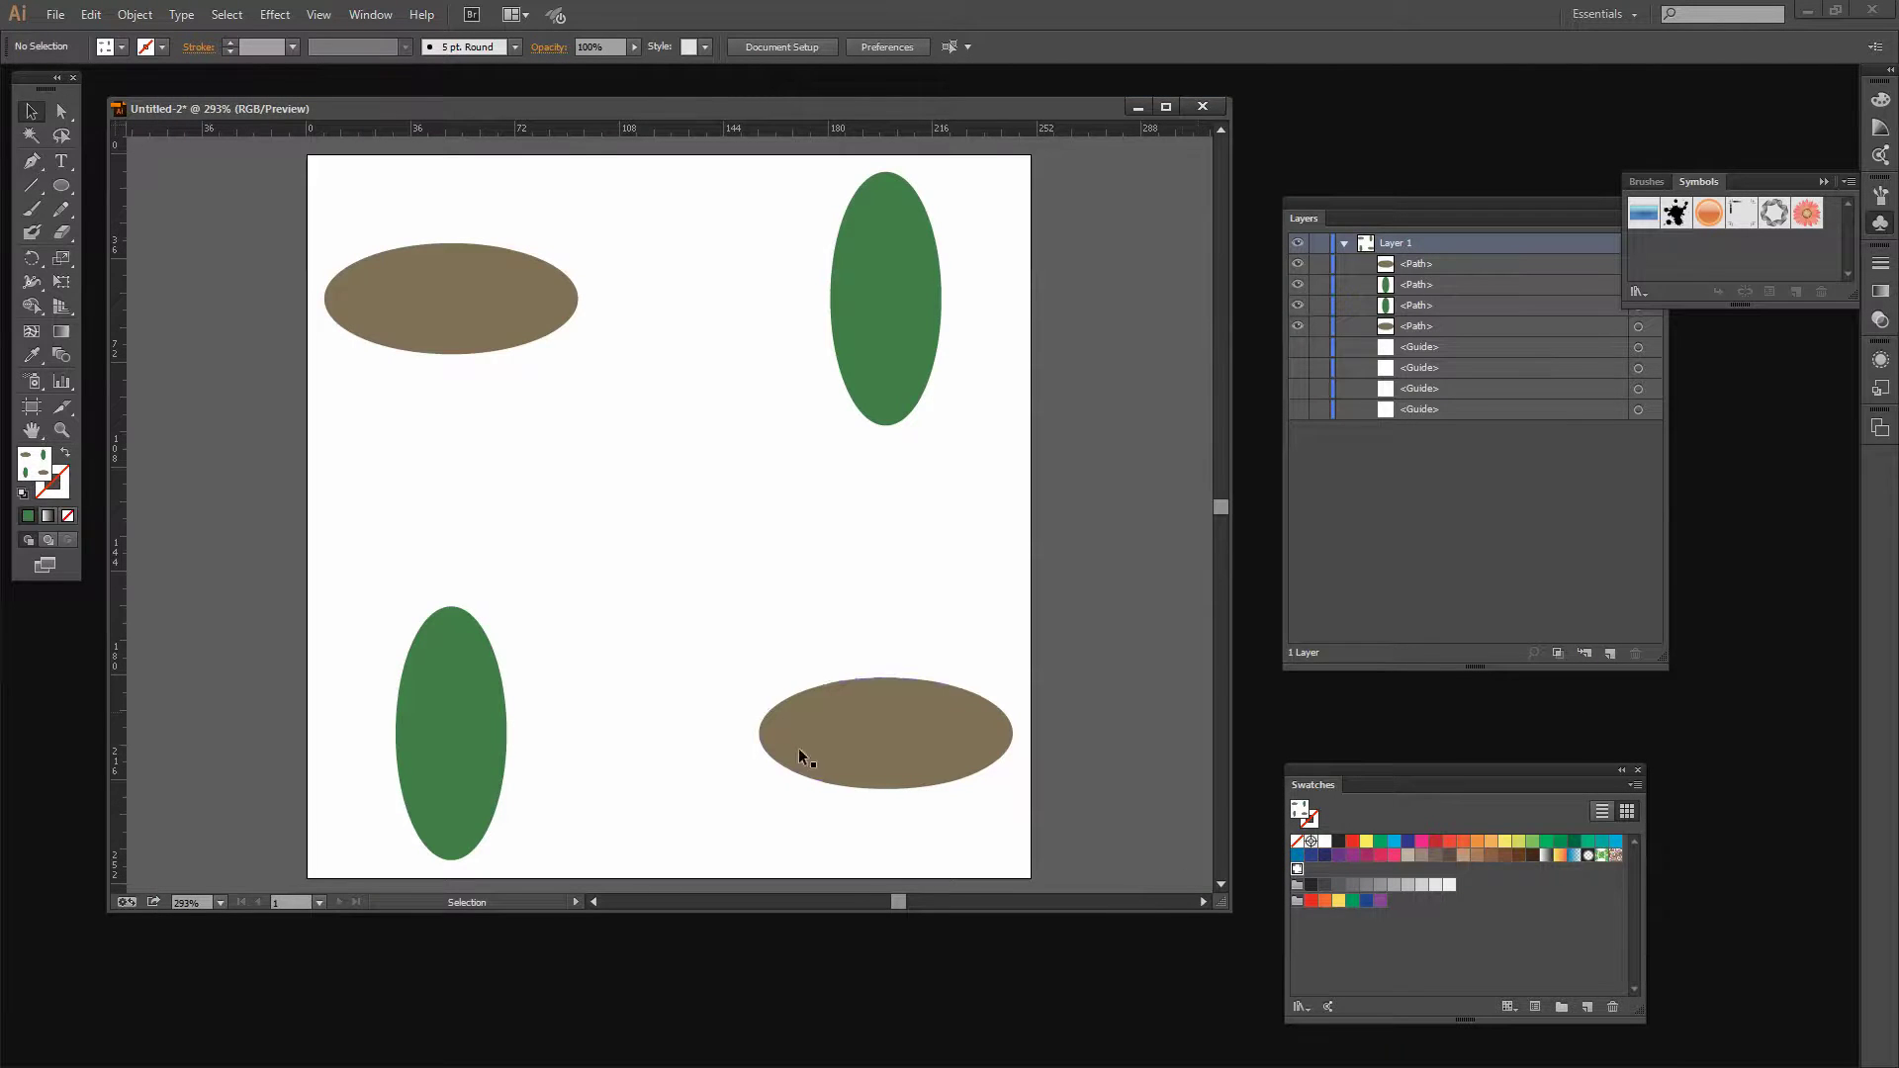
# - Discard the oval document's changes and create a new document 1000 pt wide by 600 pt high
pyautogui.click(1201, 107)
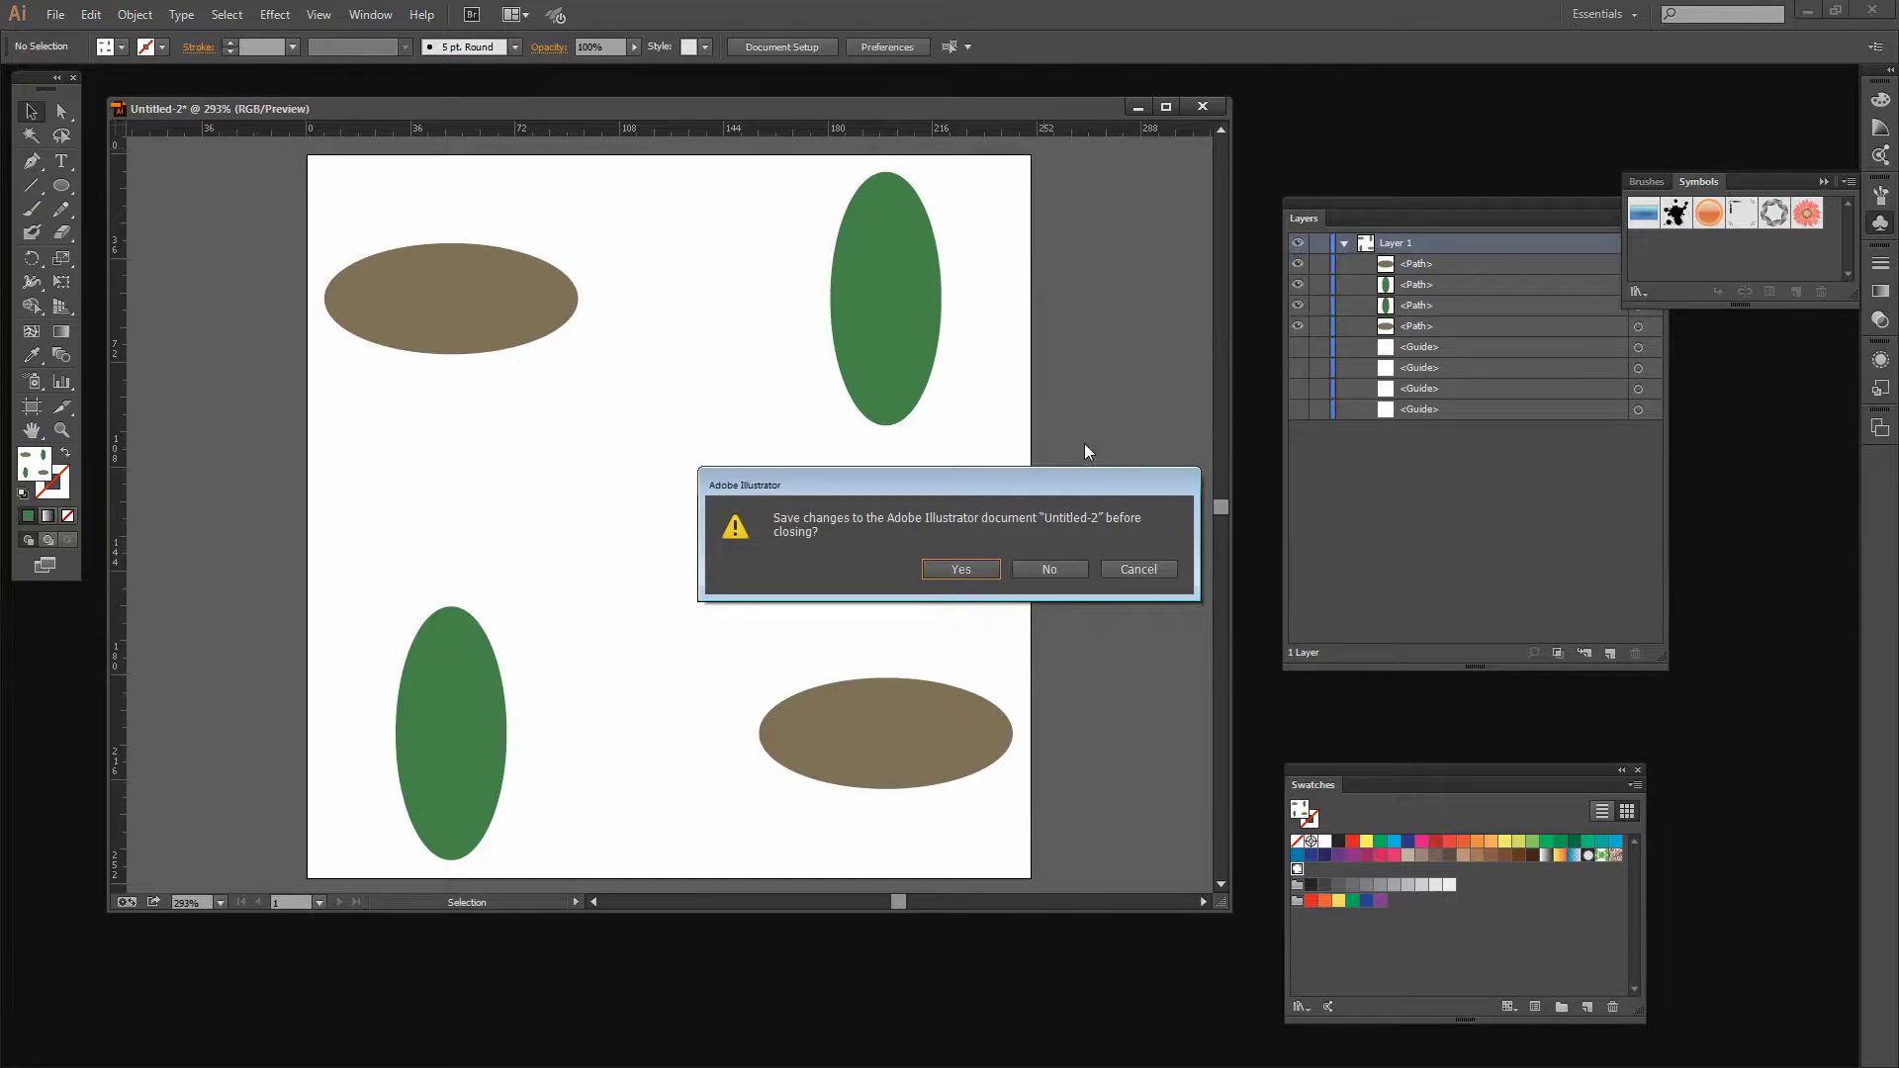
pyautogui.click(1031, 567)
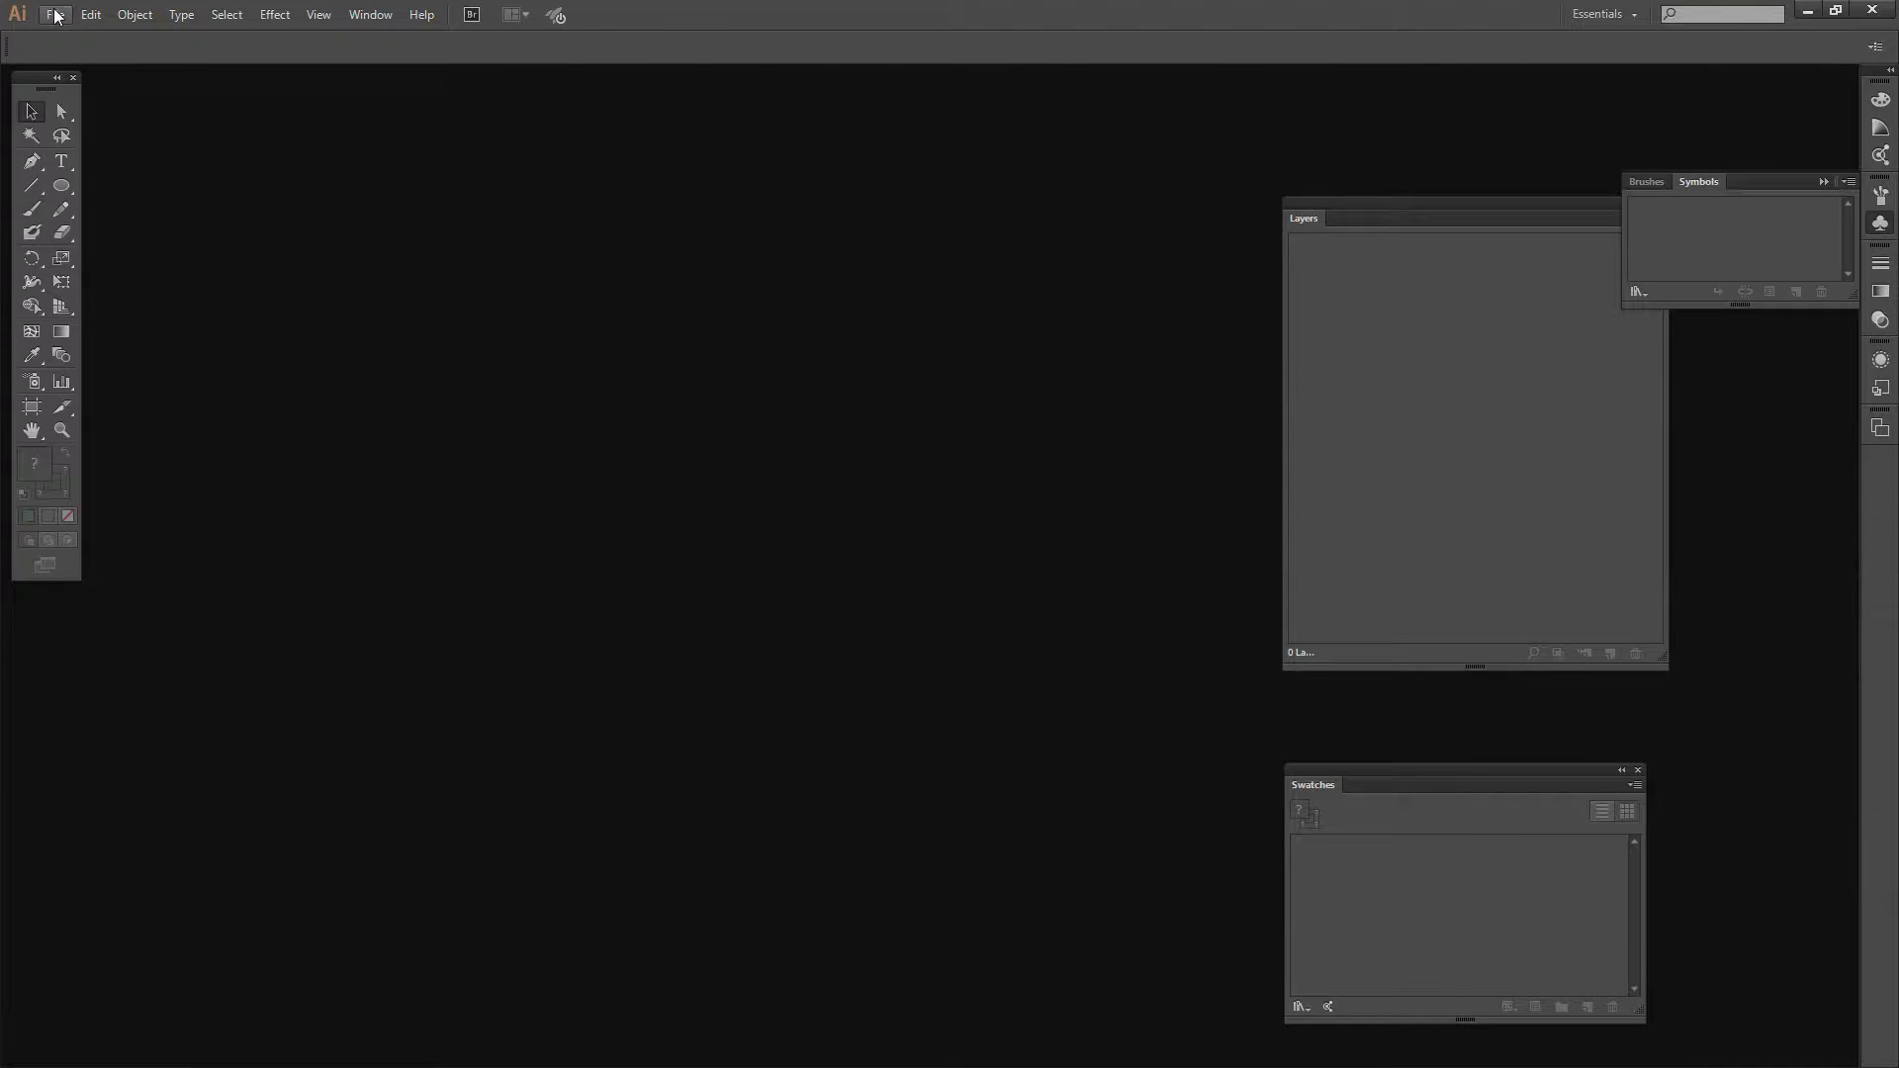
pyautogui.click(56, 16)
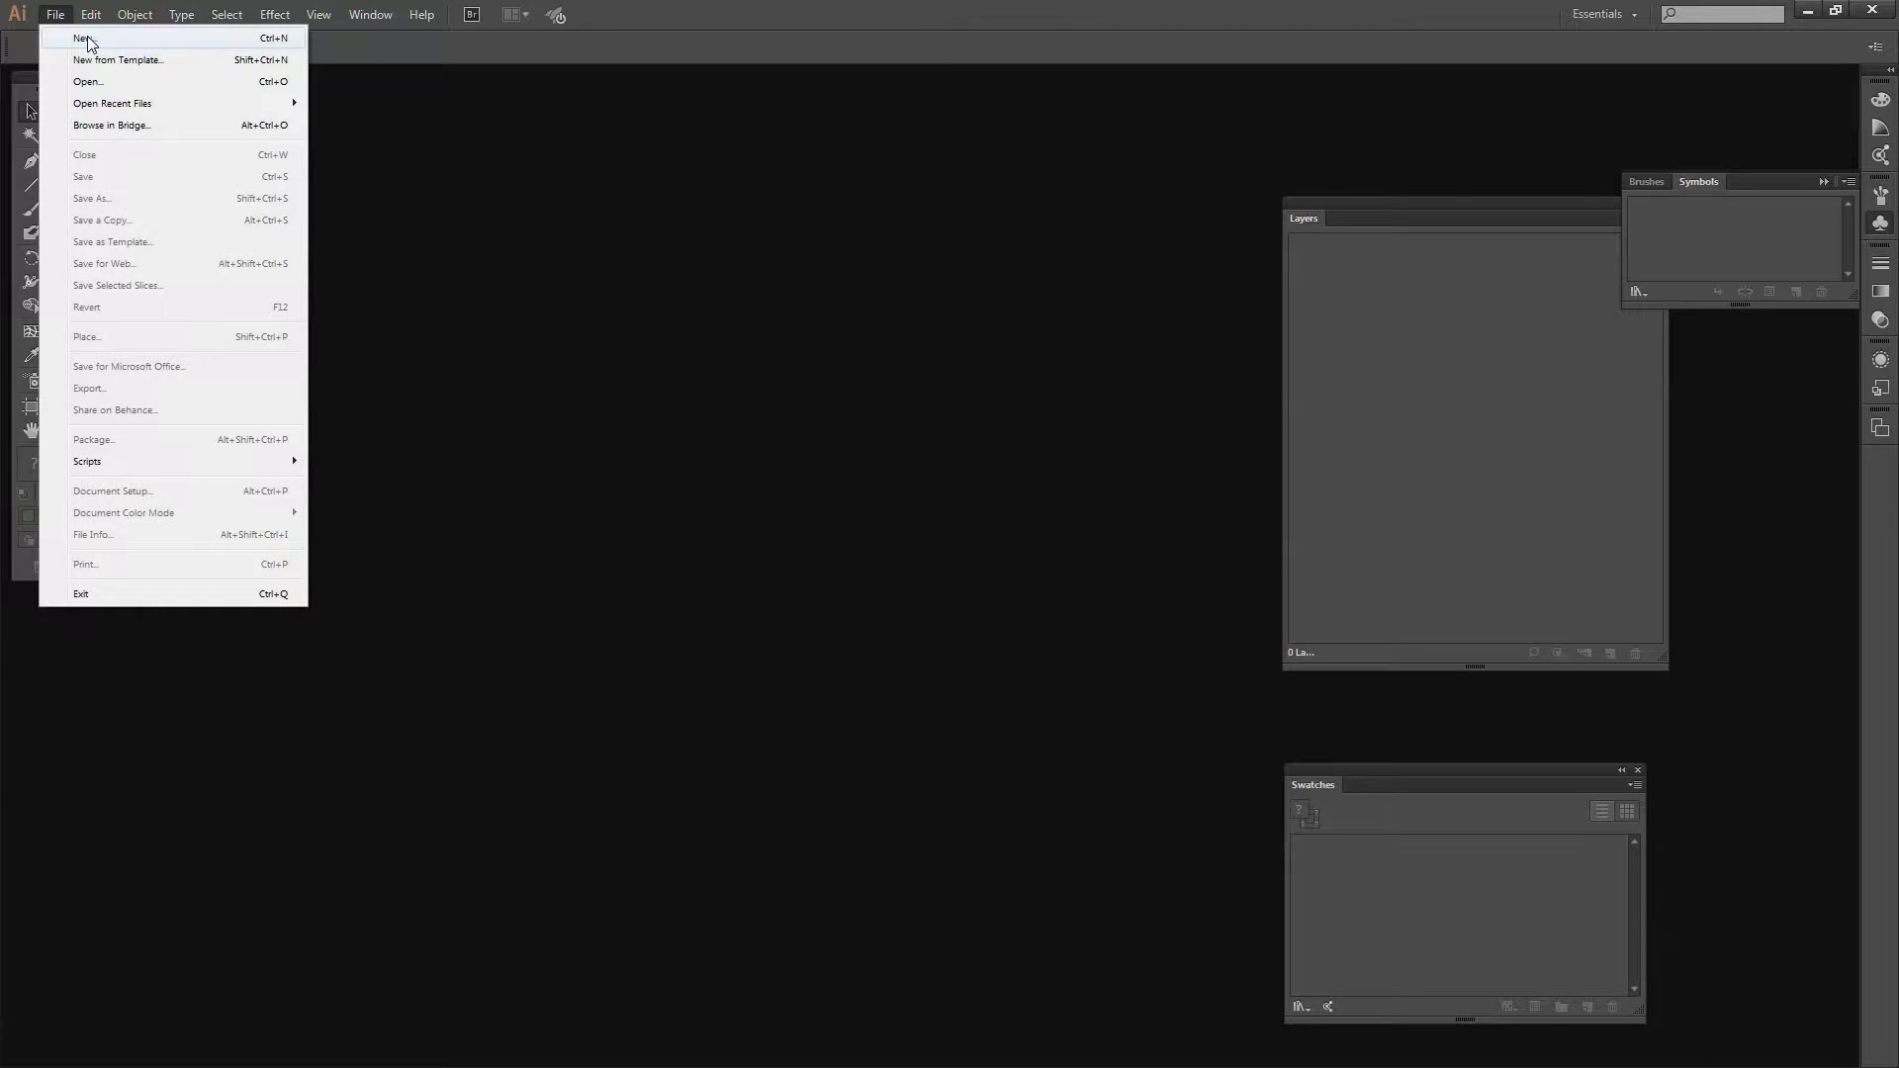
pyautogui.click(87, 42)
pyautogui.moveTo(898, 527); pyautogui.dragTo(582, 424)
pyautogui.write('100')
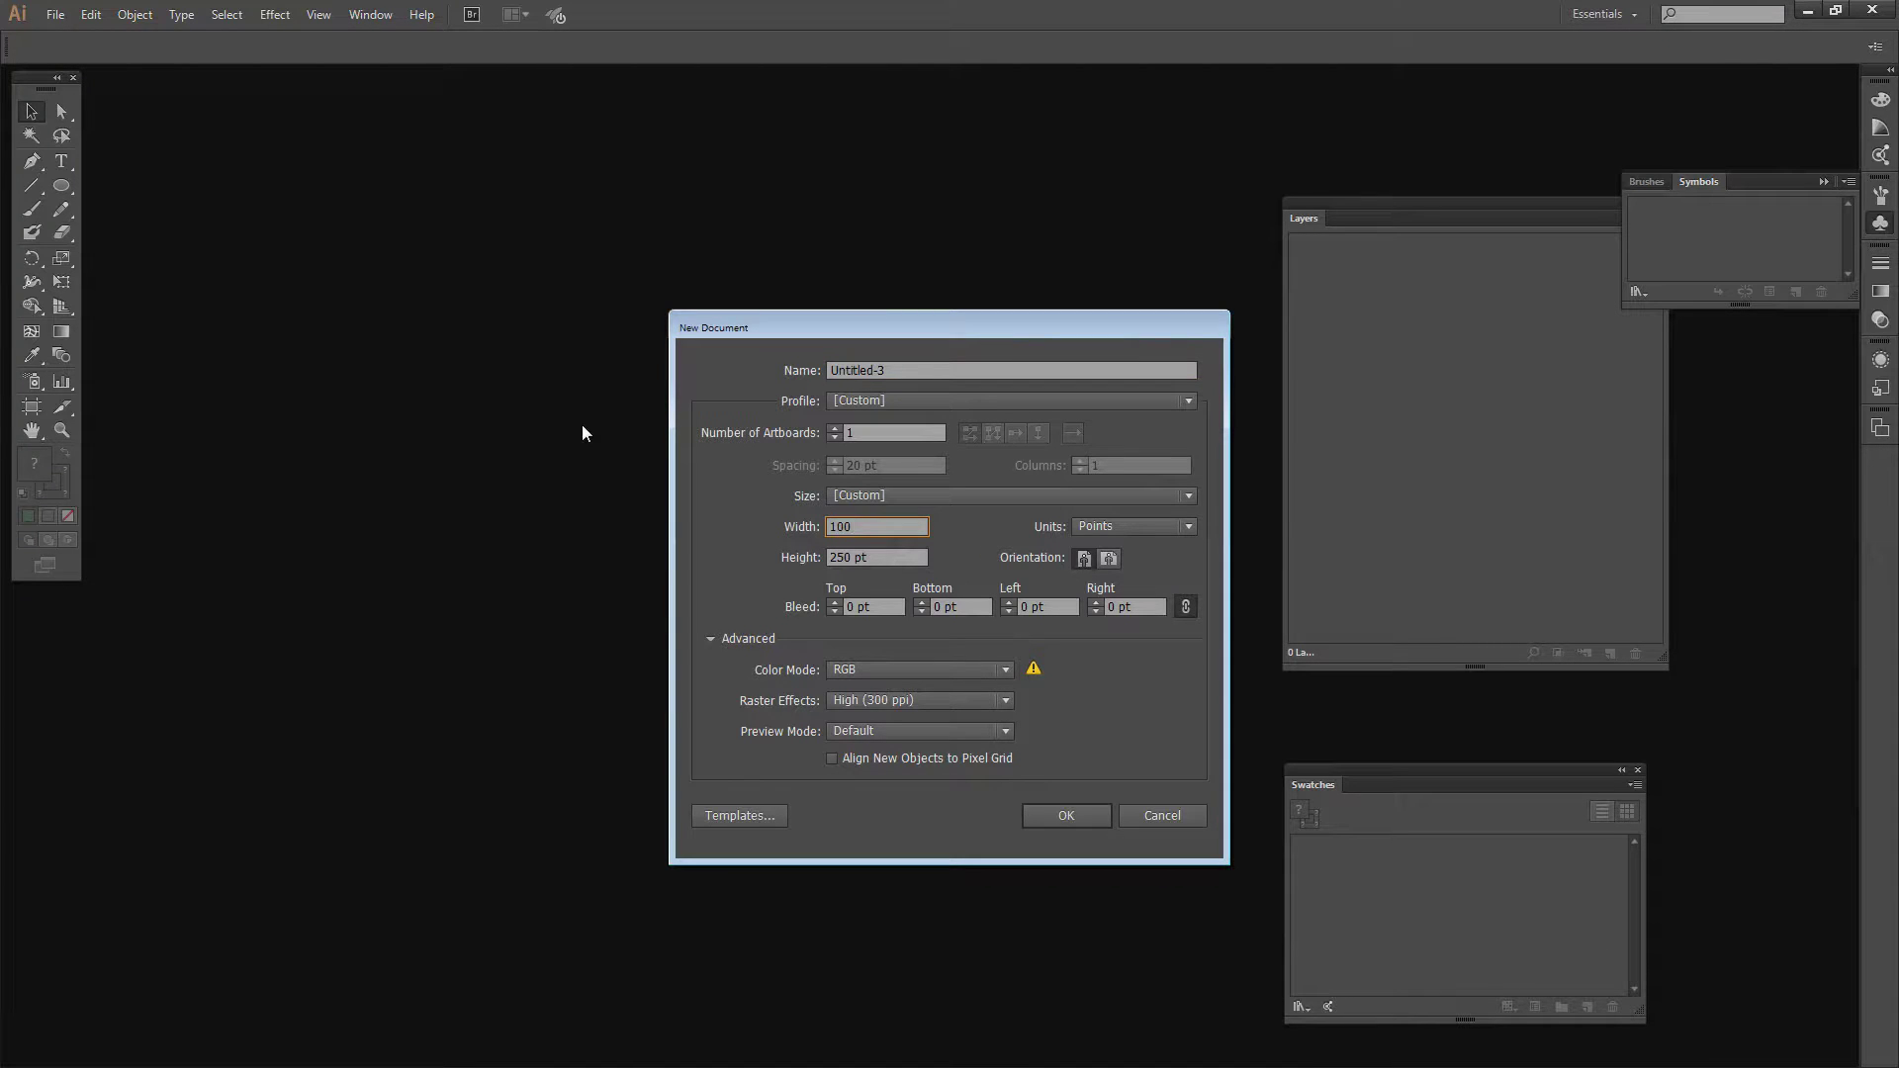
pyautogui.write('0')
pyautogui.press('Tab')
pyautogui.write('600')
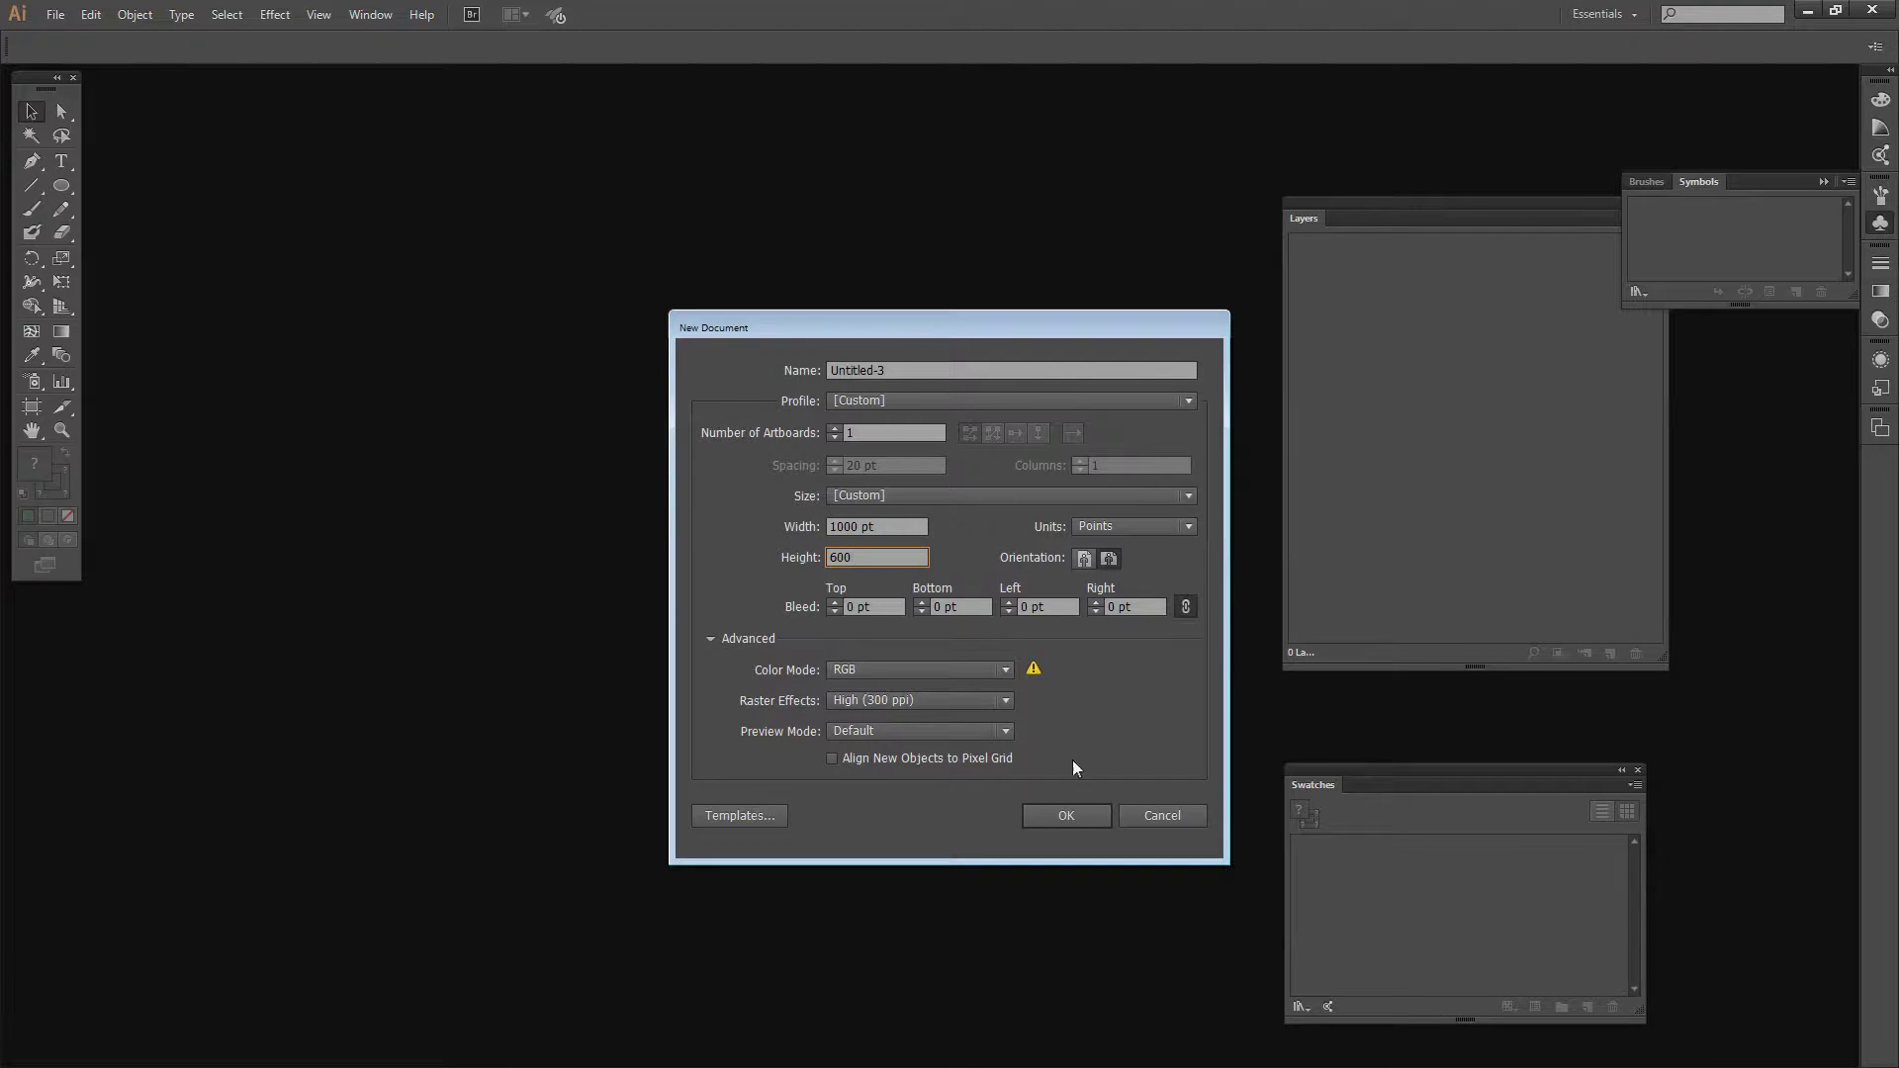
pyautogui.click(1050, 813)
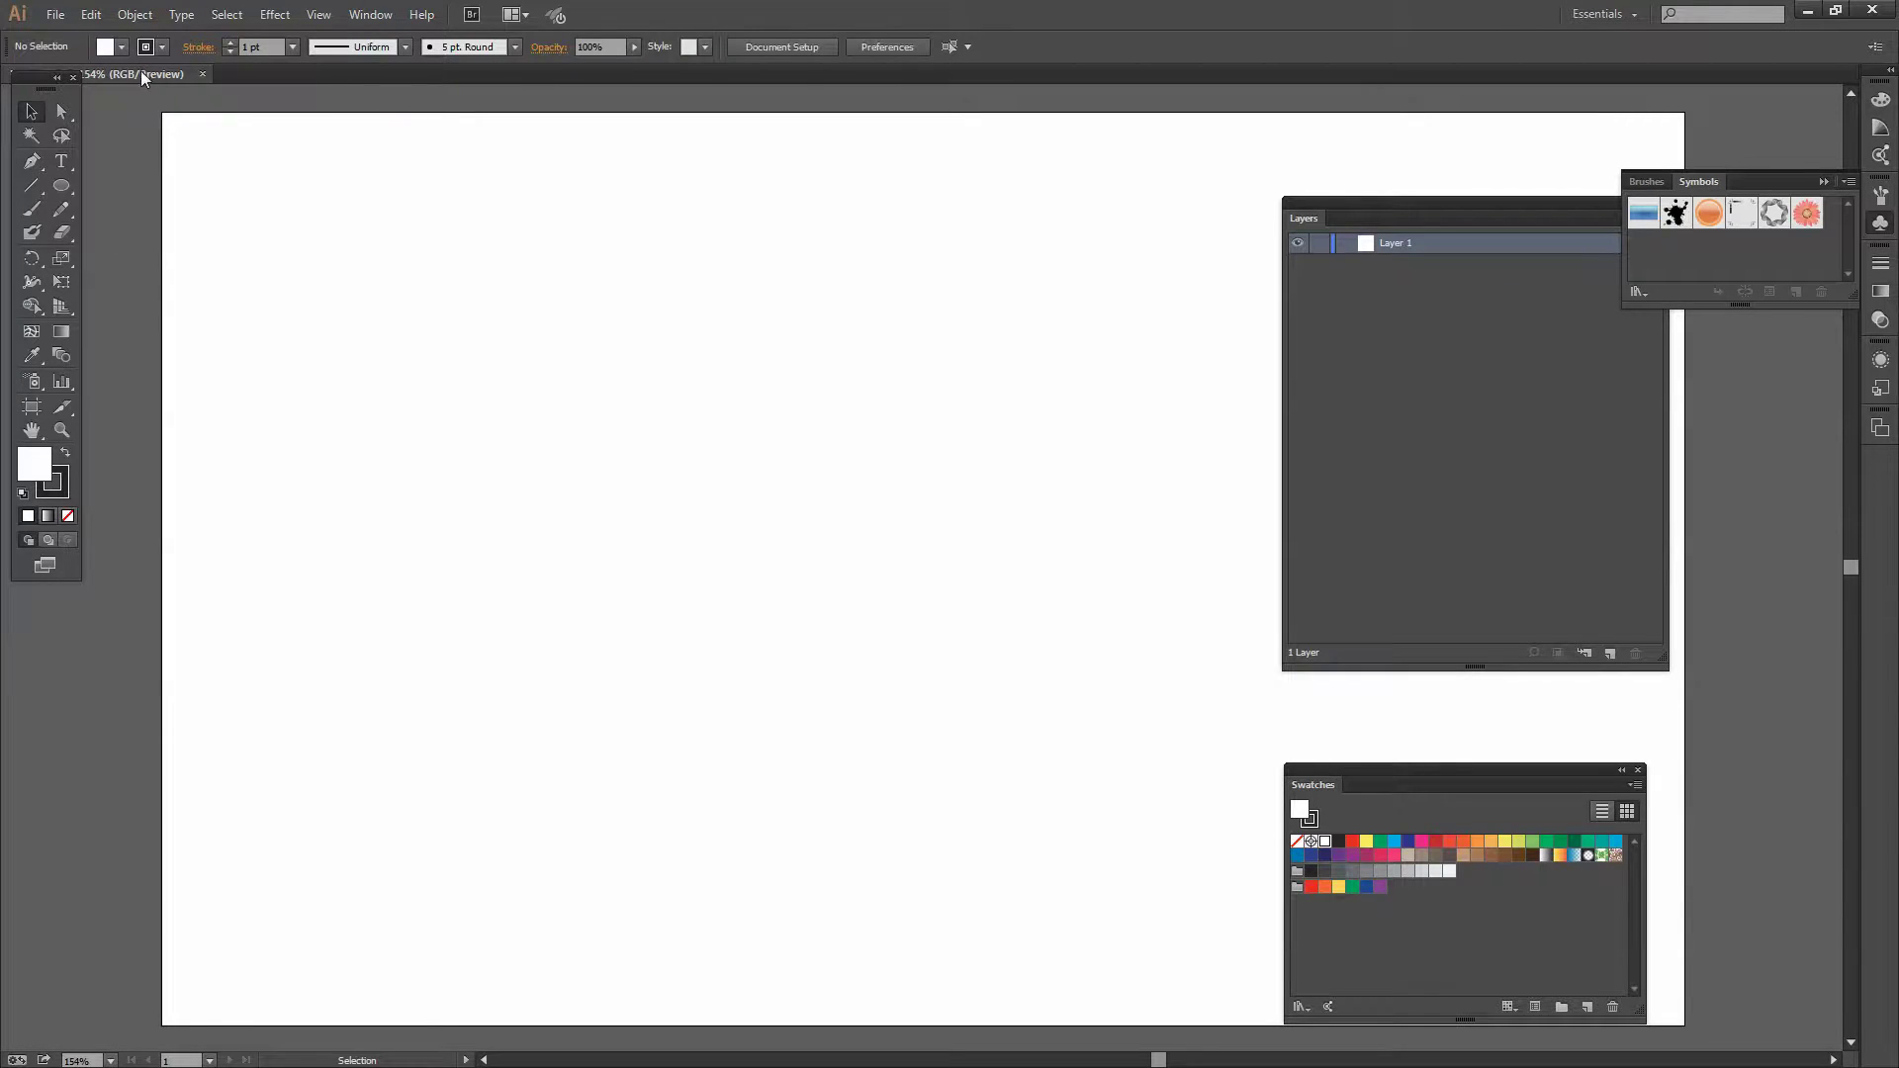
# - Float and fit the new document, then draw a rectangle spanning the whole 1000 × 600 pt artboard
pyautogui.moveTo(145, 73); pyautogui.dragTo(262, 90)
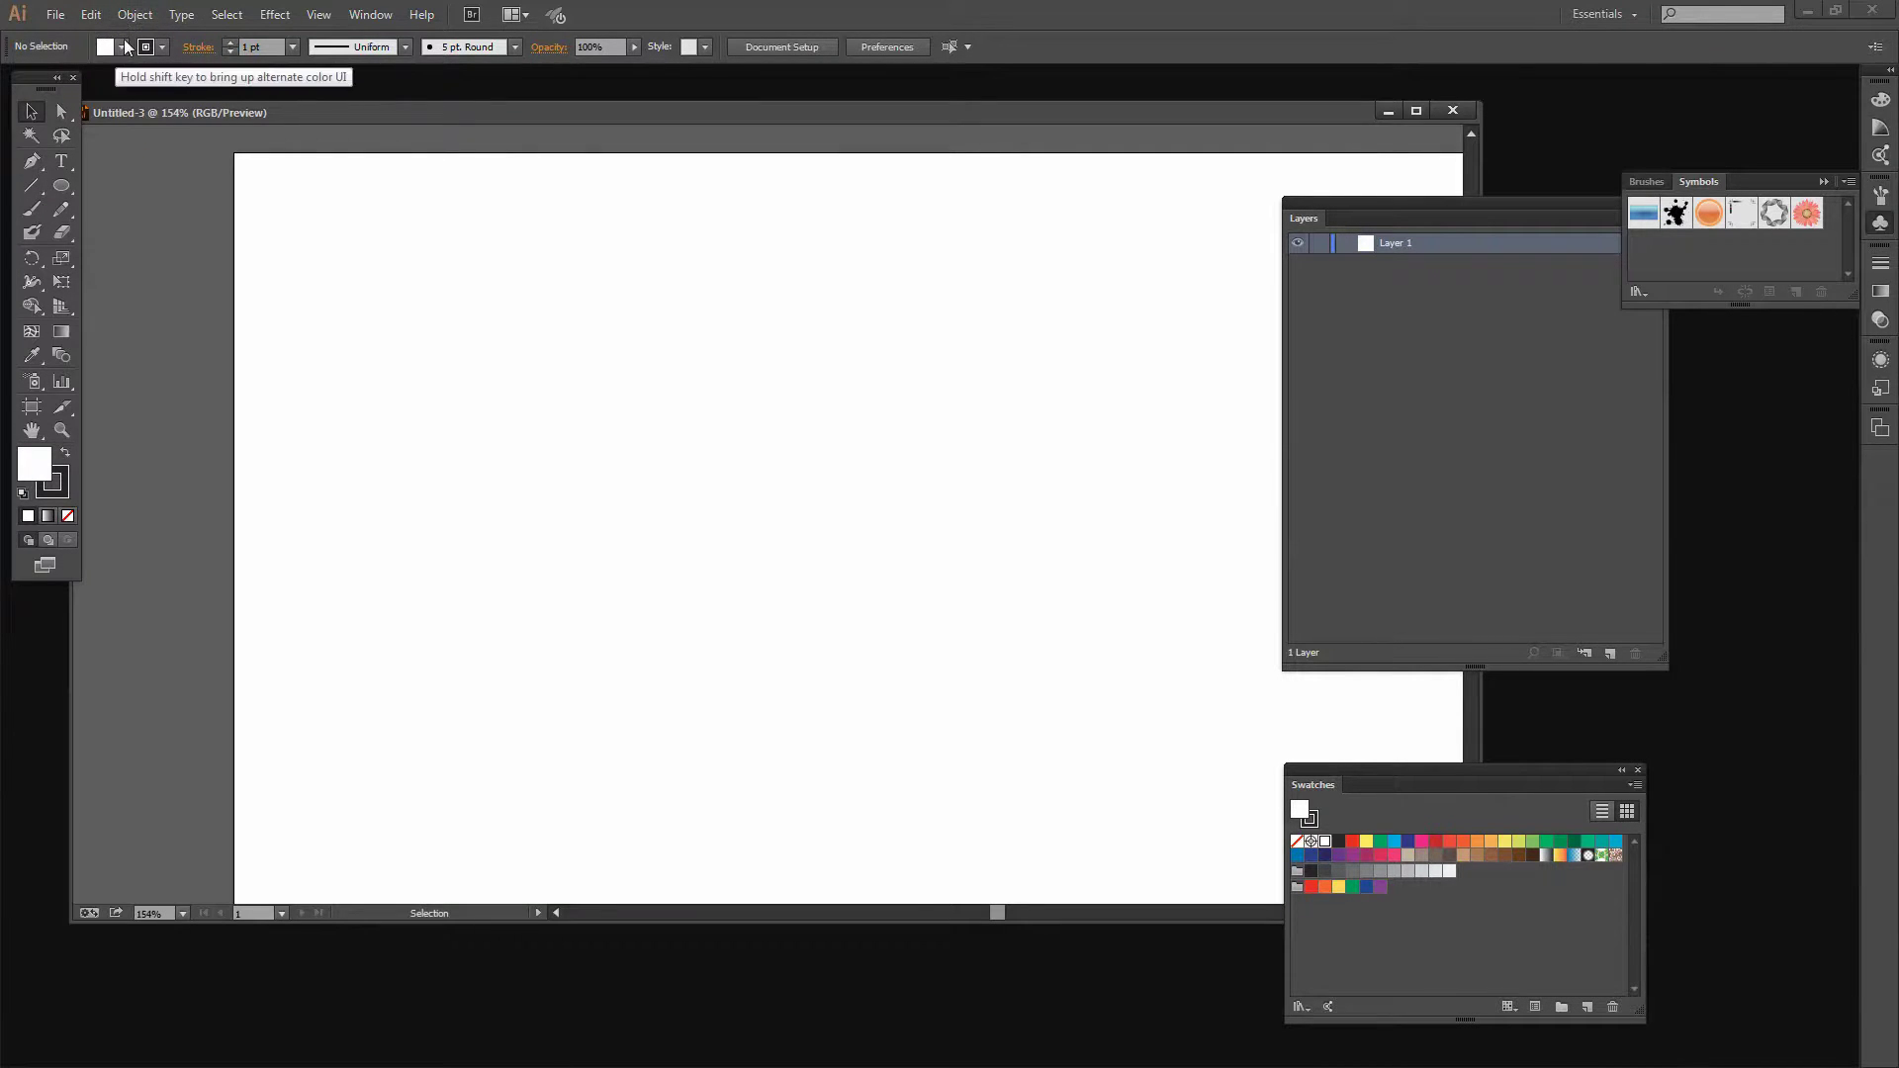
pyautogui.hotkey('ctrl', '0')
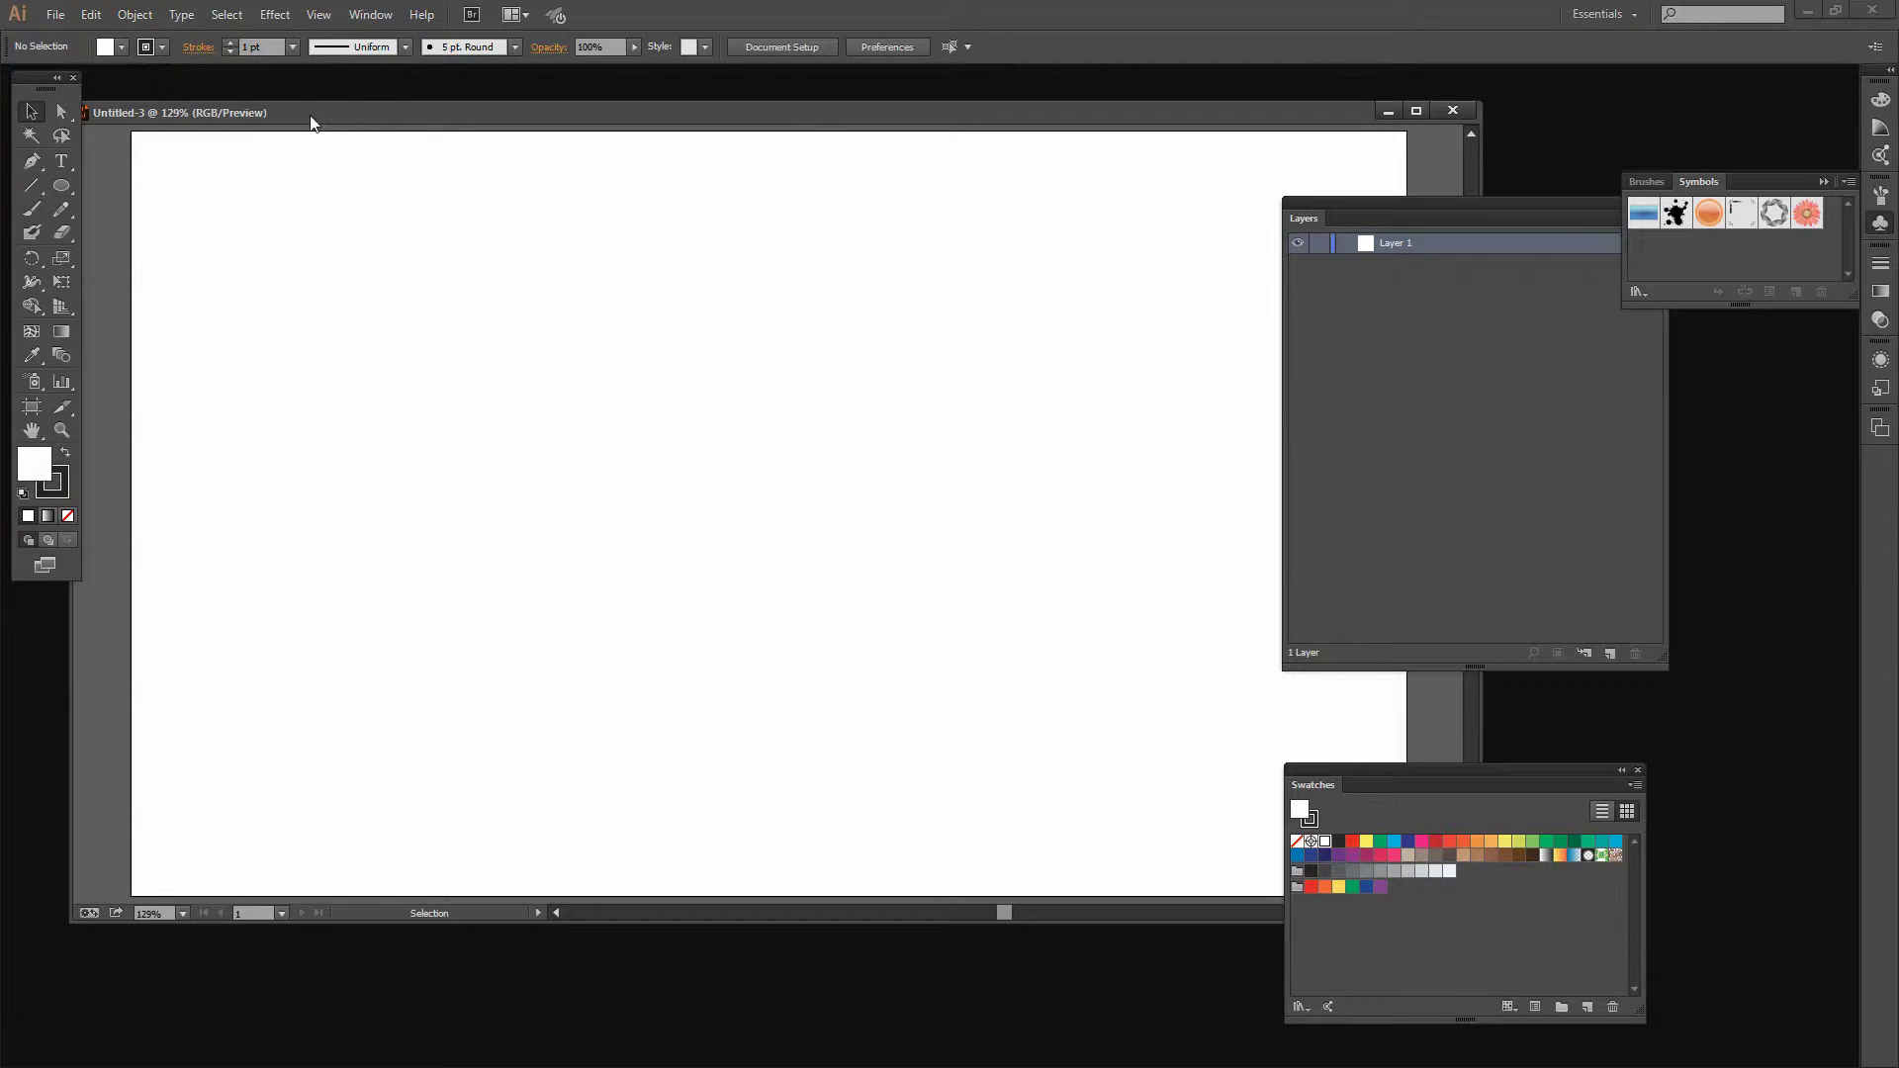
pyautogui.moveTo(1380, 200); pyautogui.dragTo(1542, 212)
pyautogui.moveTo(61, 185); pyautogui.dragTo(139, 185)
pyautogui.click(61, 185)
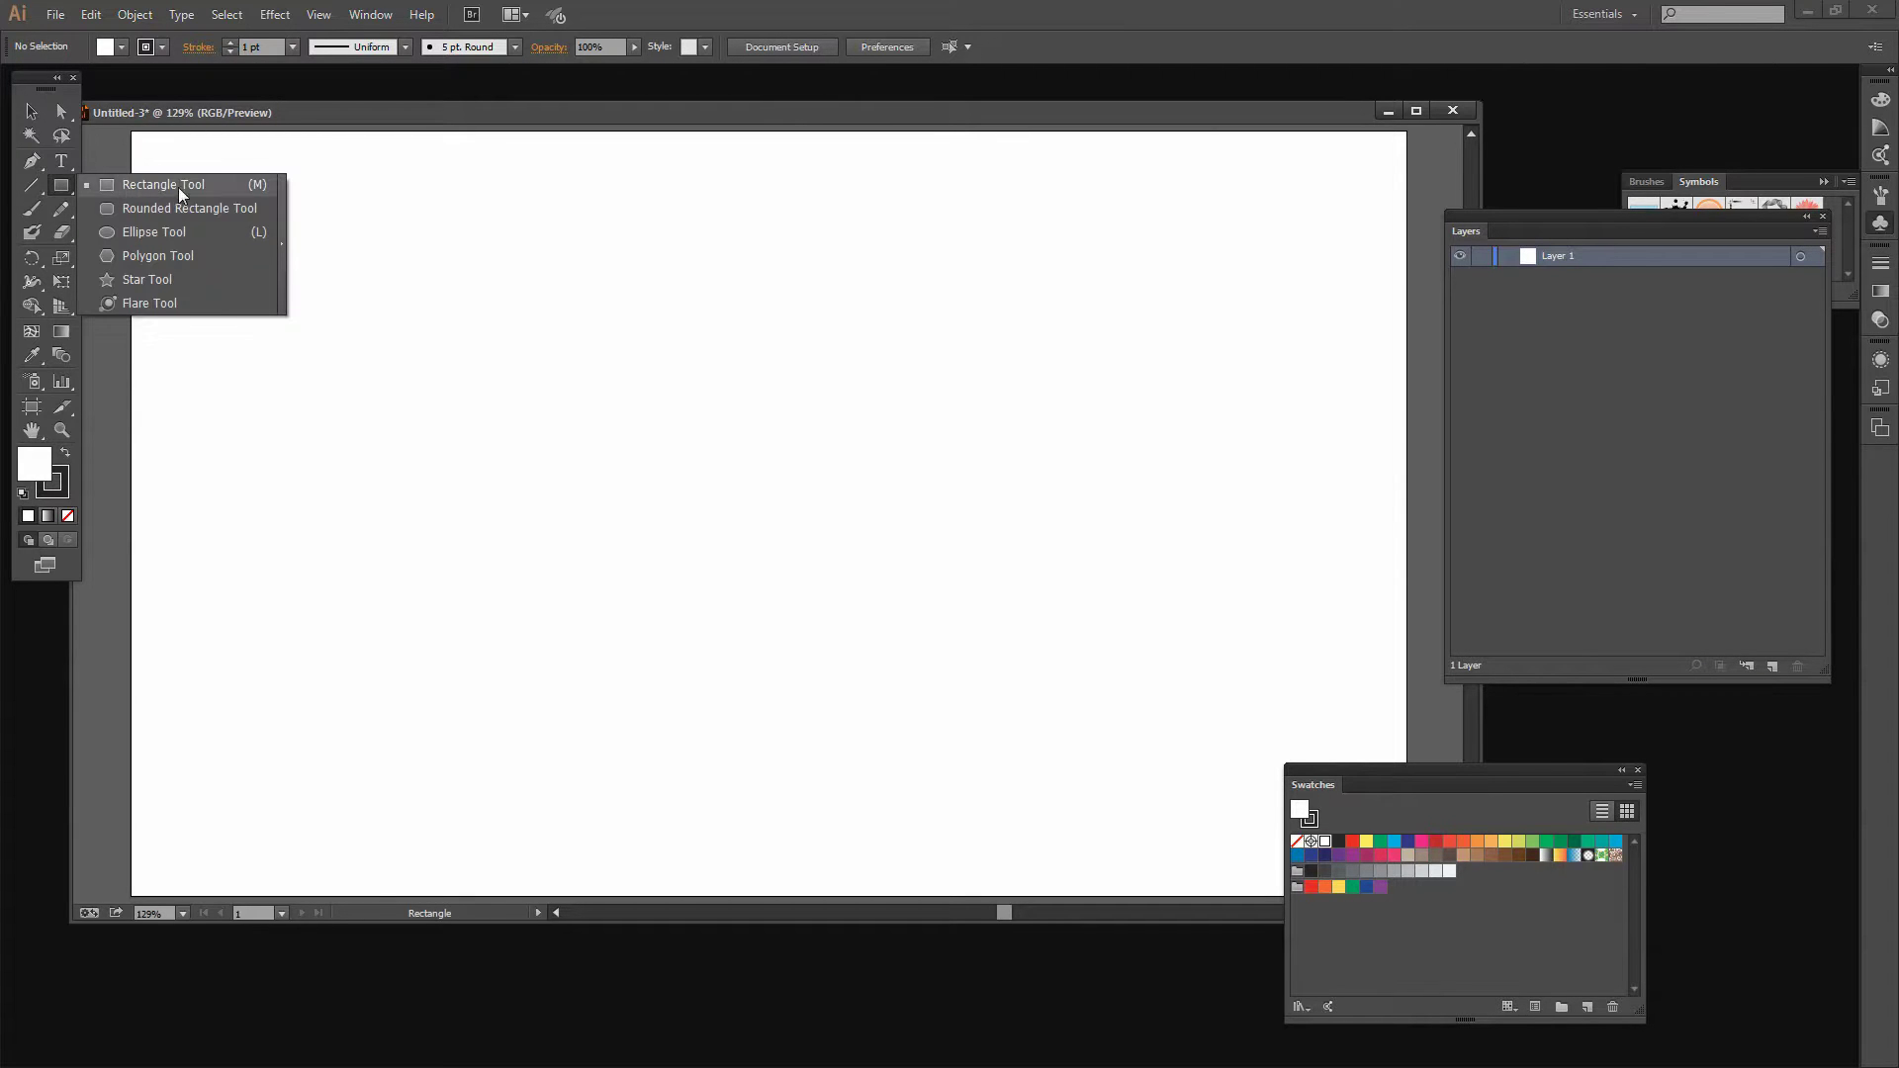
pyautogui.moveTo(1408, 769); pyautogui.dragTo(1596, 739)
pyautogui.moveTo(132, 129); pyautogui.dragTo(1408, 633)
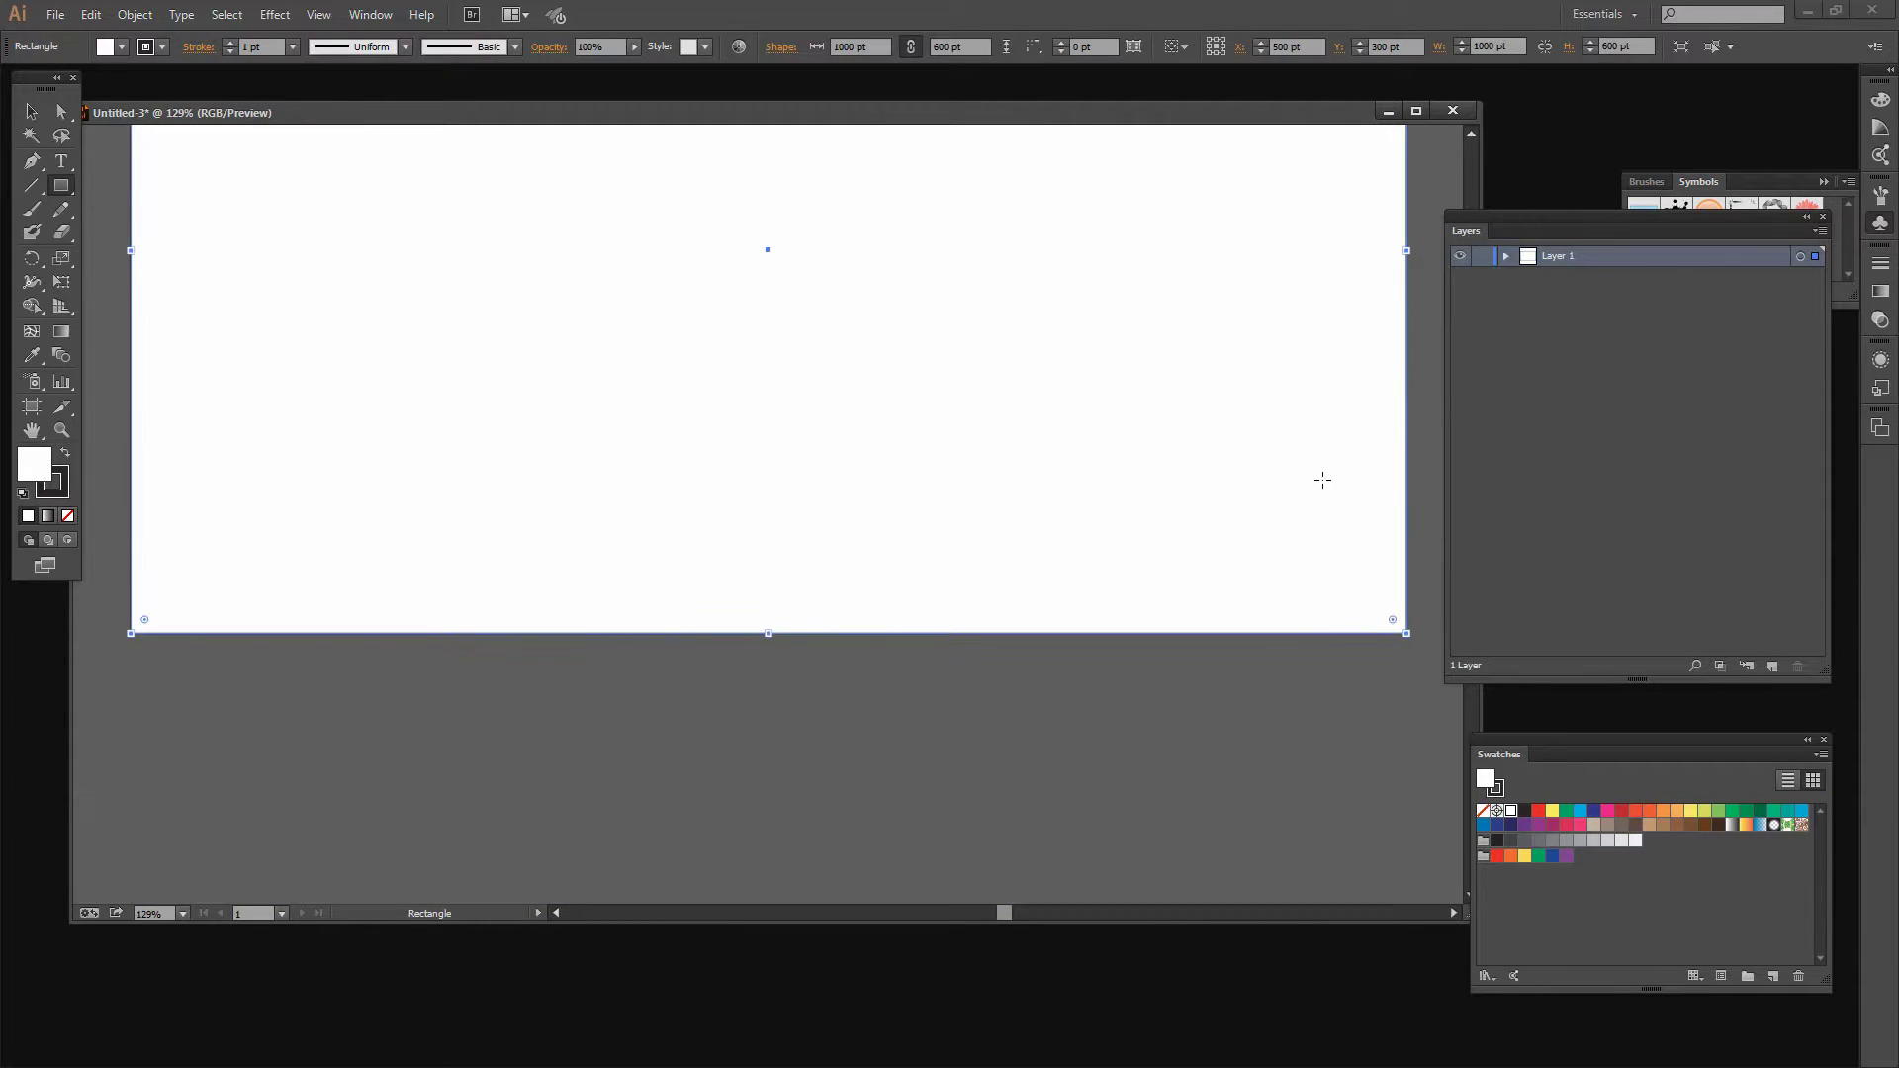
pyautogui.scroll(5, 1321, 155)
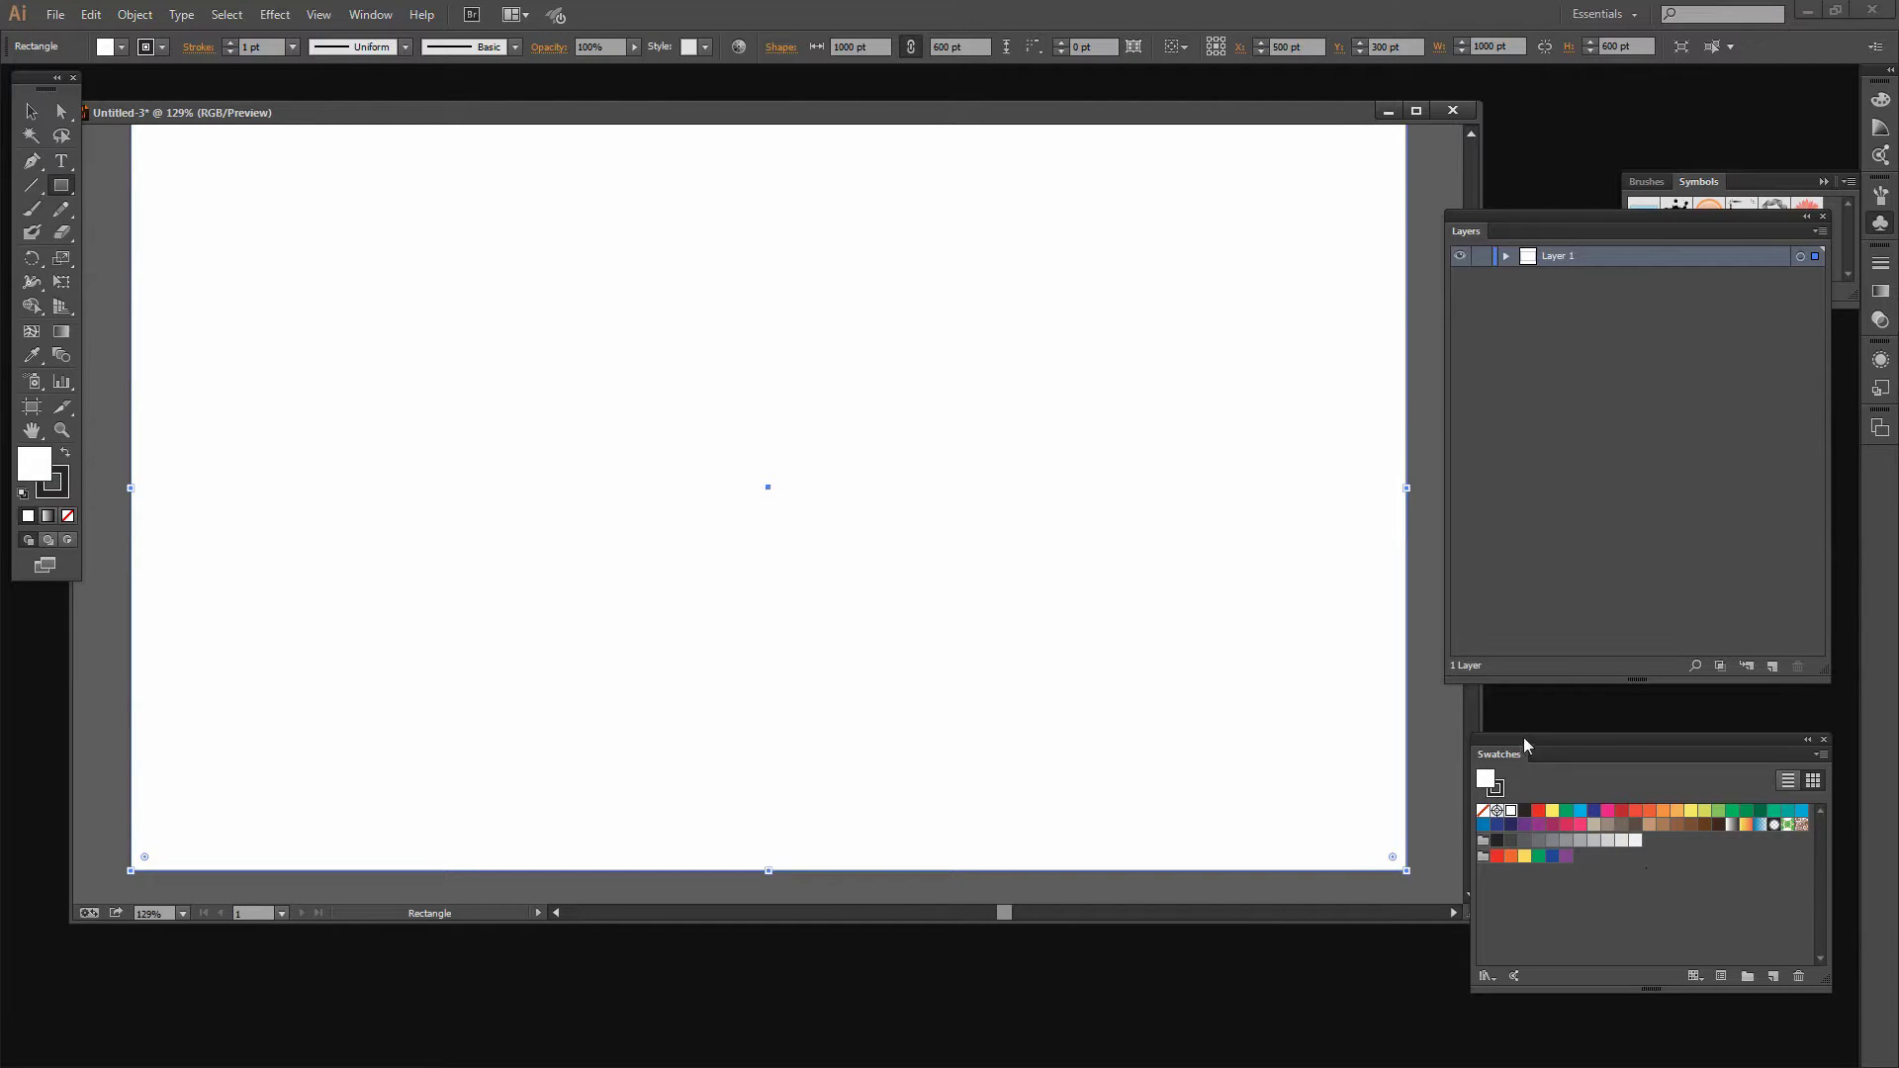
# - Open the user-defined 'oval pattern' swatch library and apply its pattern swatch as the rectangle's fill
pyautogui.click(1817, 755)
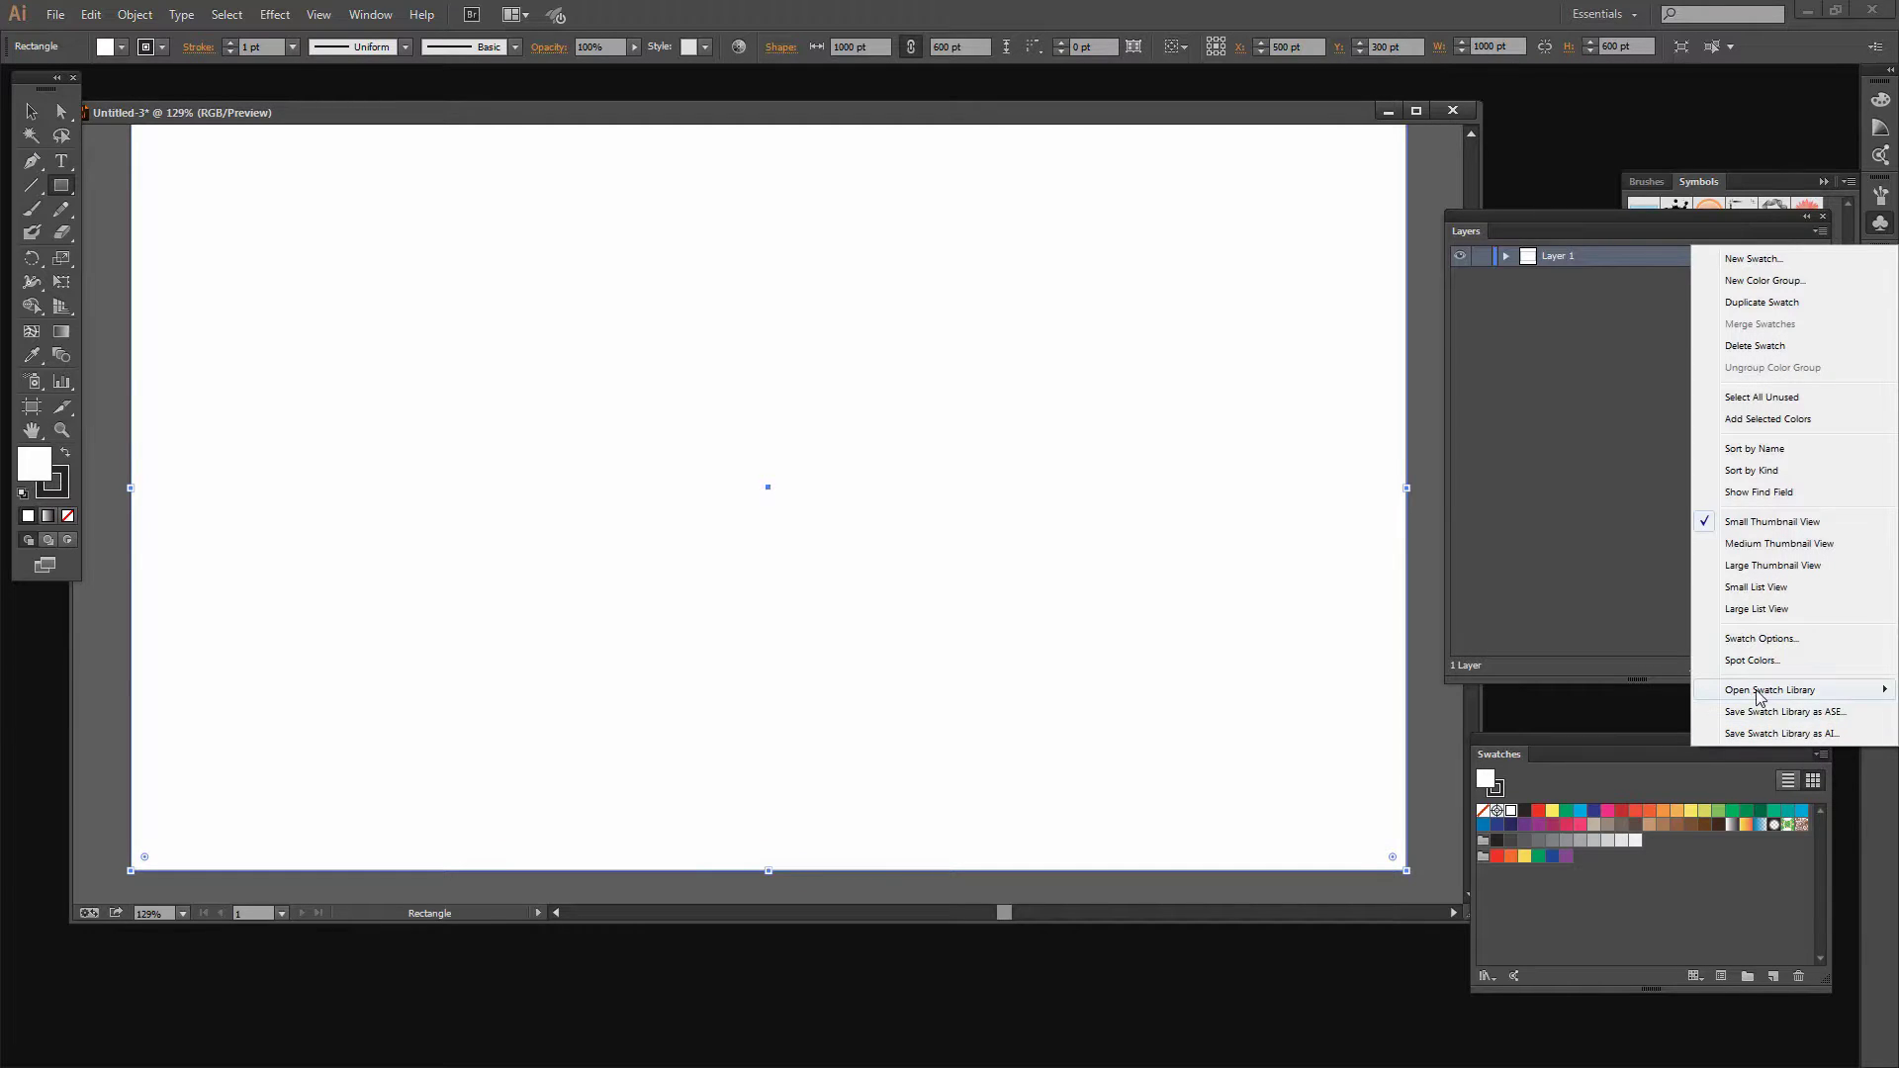
pyautogui.moveTo(1759, 698)
pyautogui.moveTo(1597, 660)
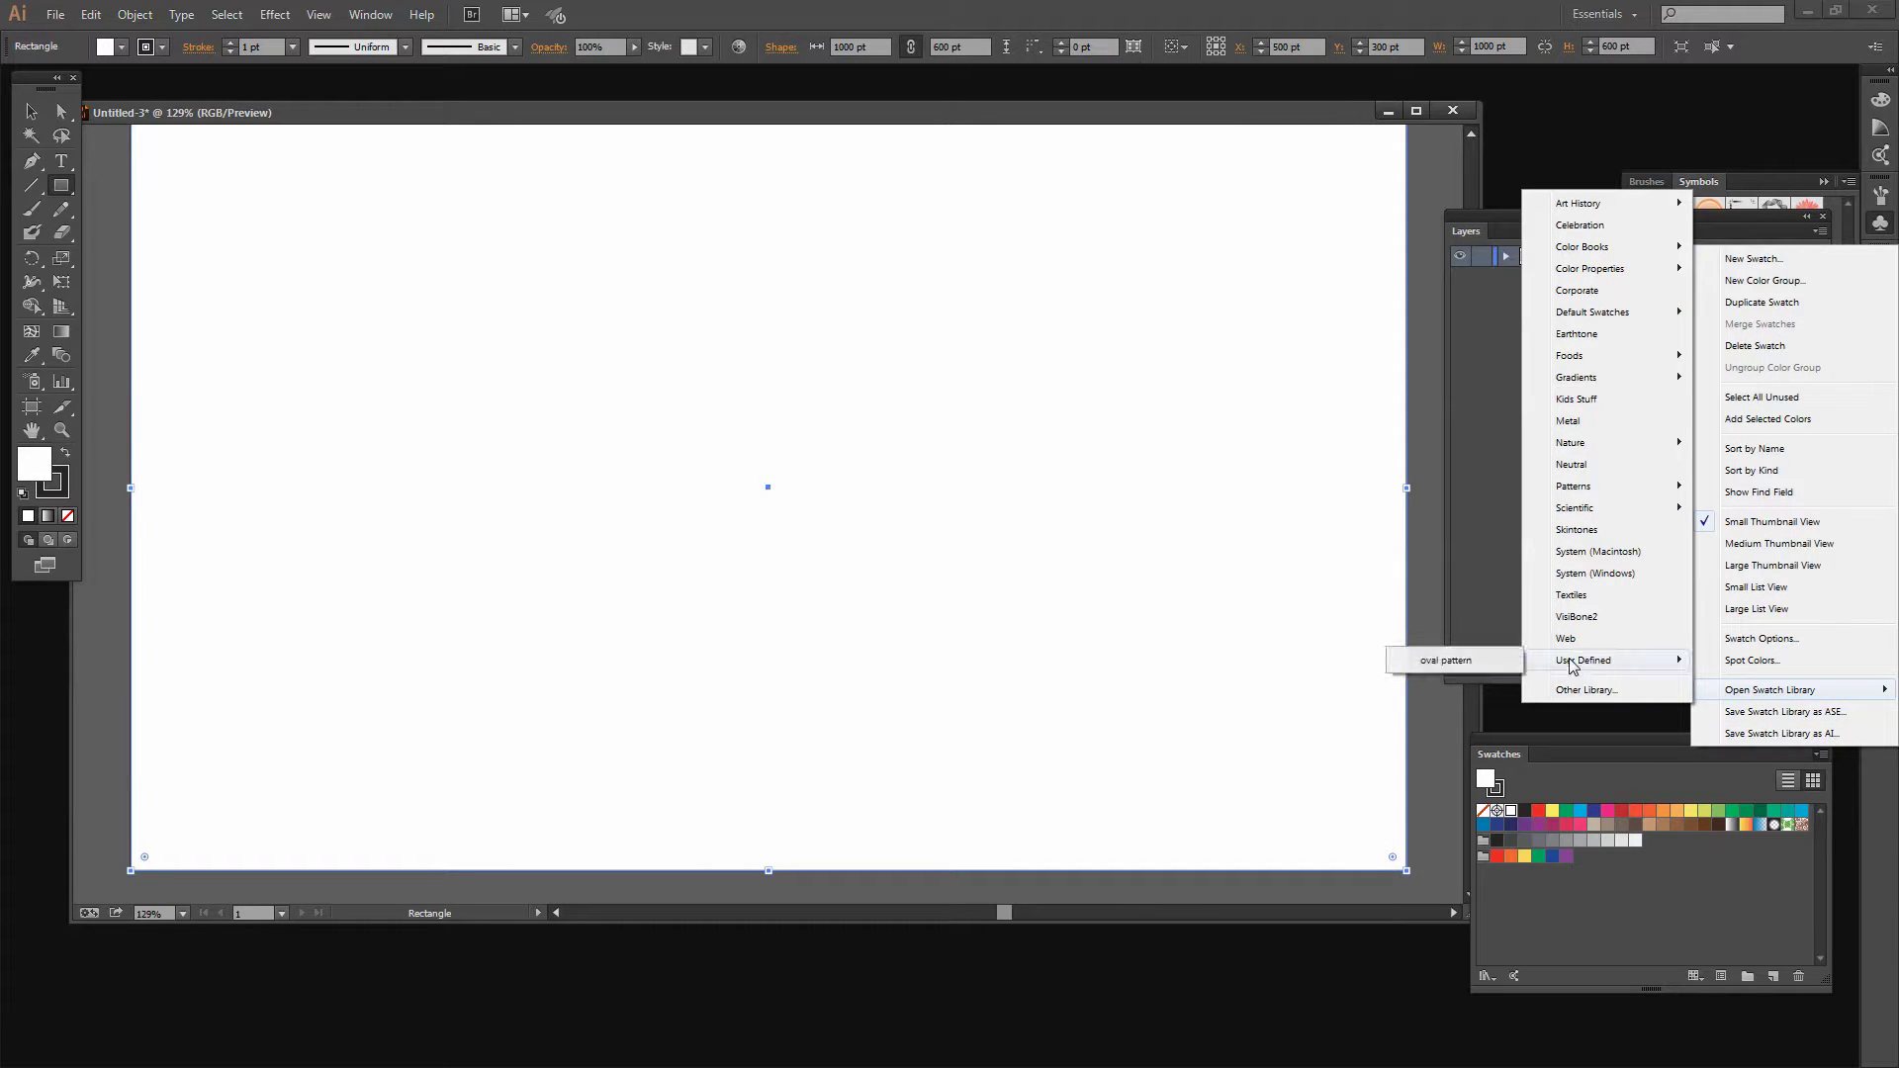
pyautogui.click(1447, 662)
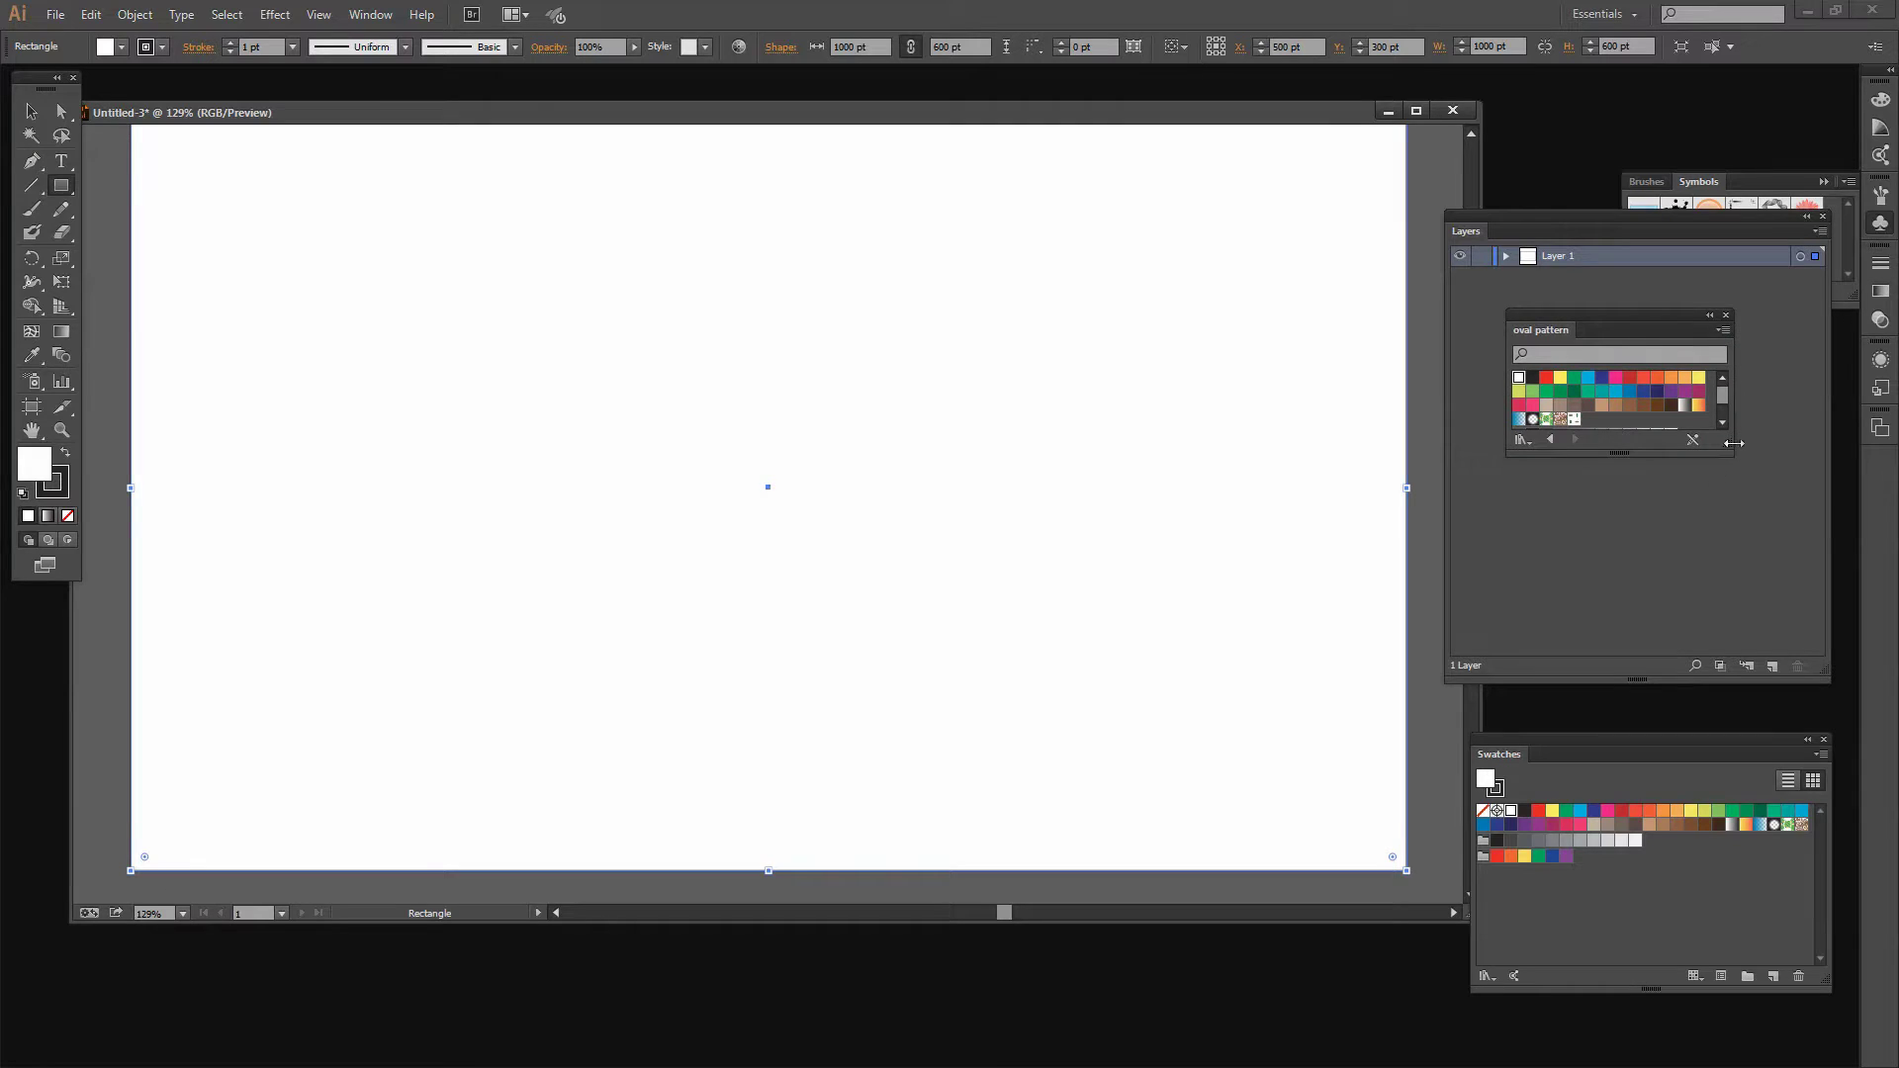
pyautogui.moveTo(1732, 456); pyautogui.dragTo(1792, 539)
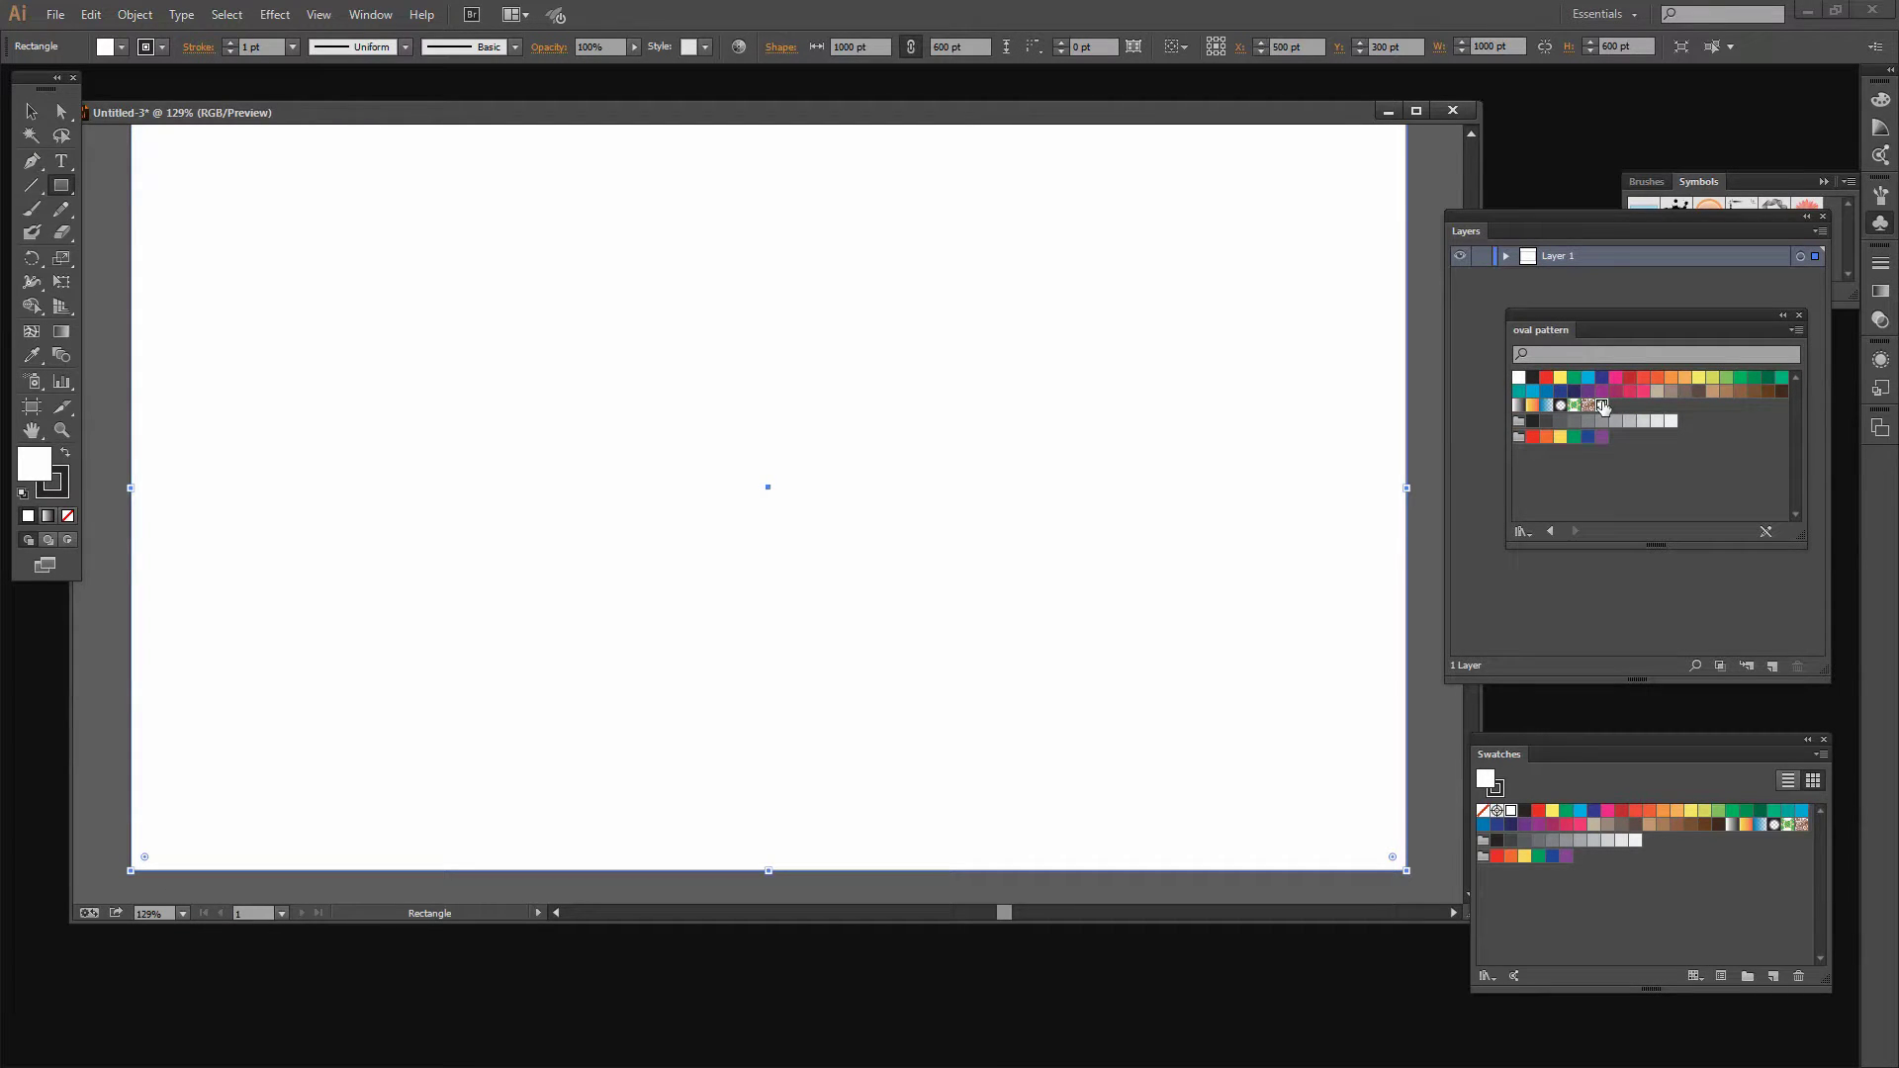
pyautogui.click(1602, 405)
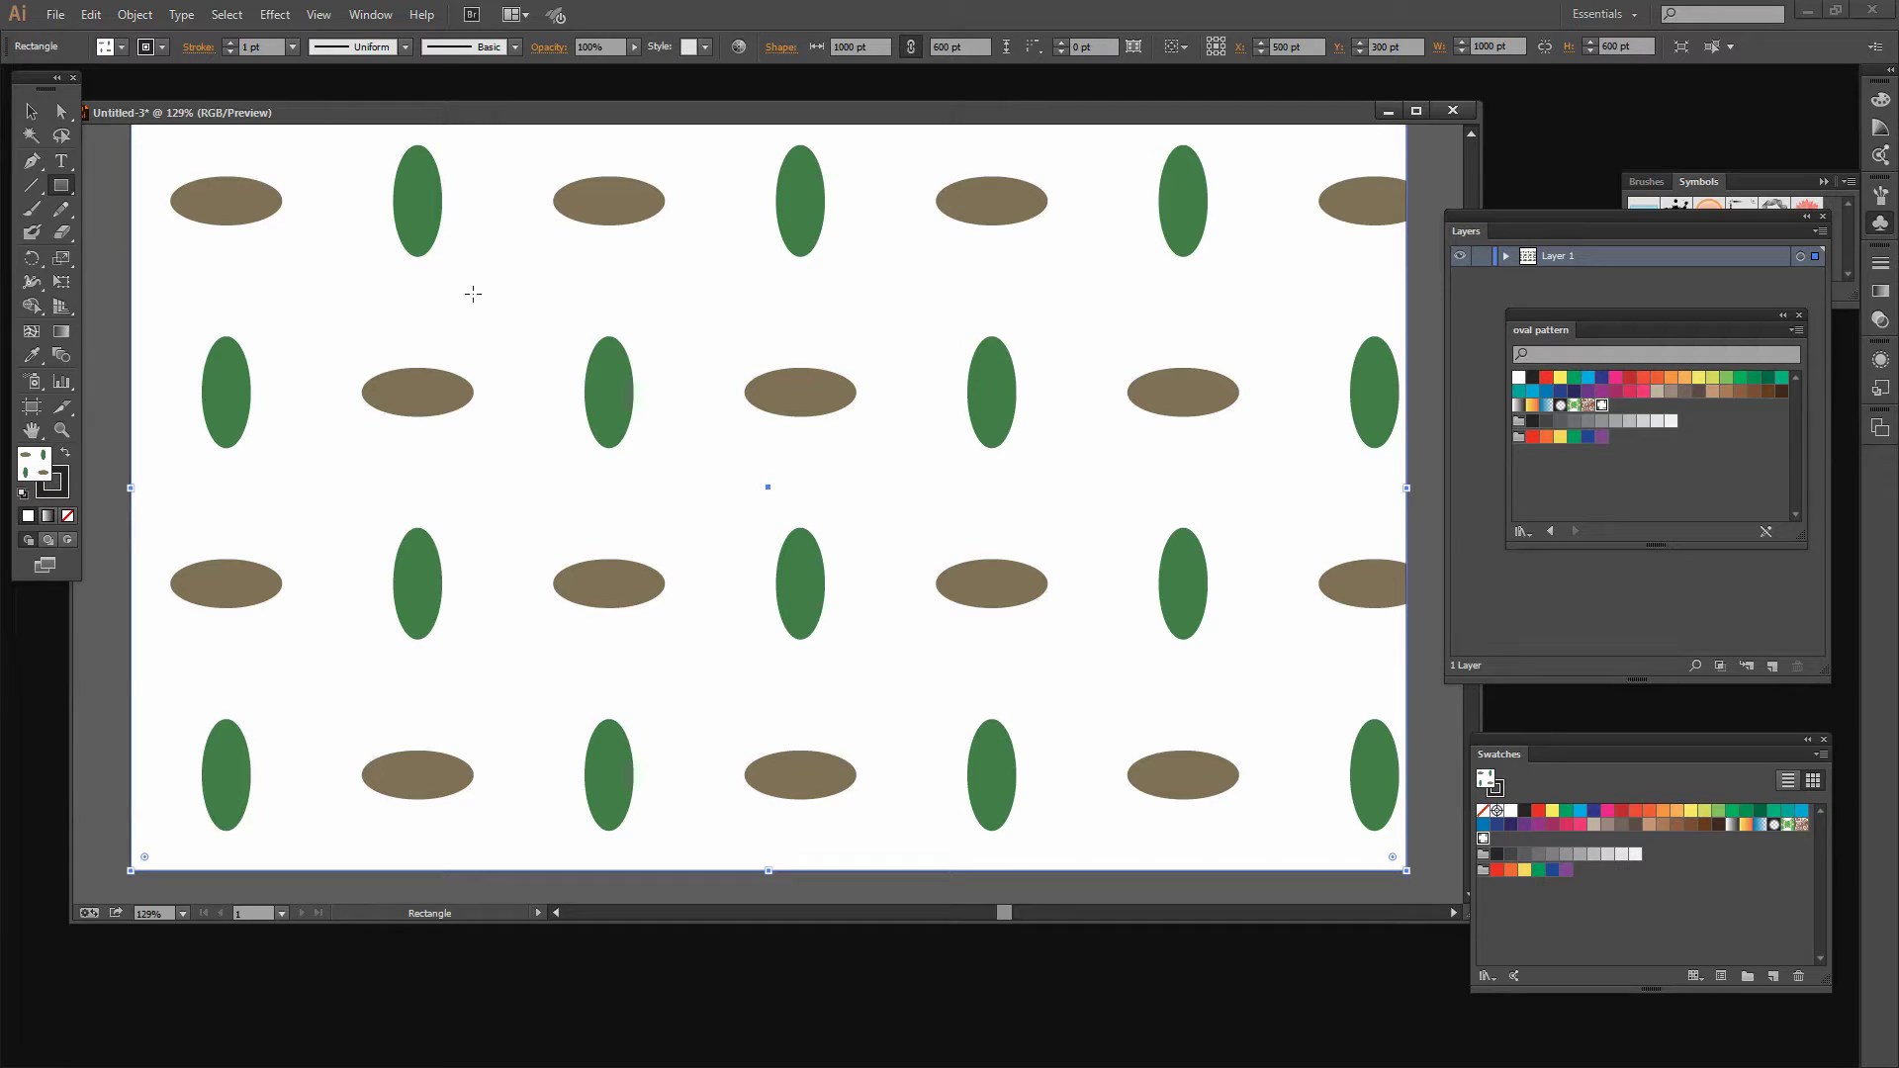
pyautogui.press('v')
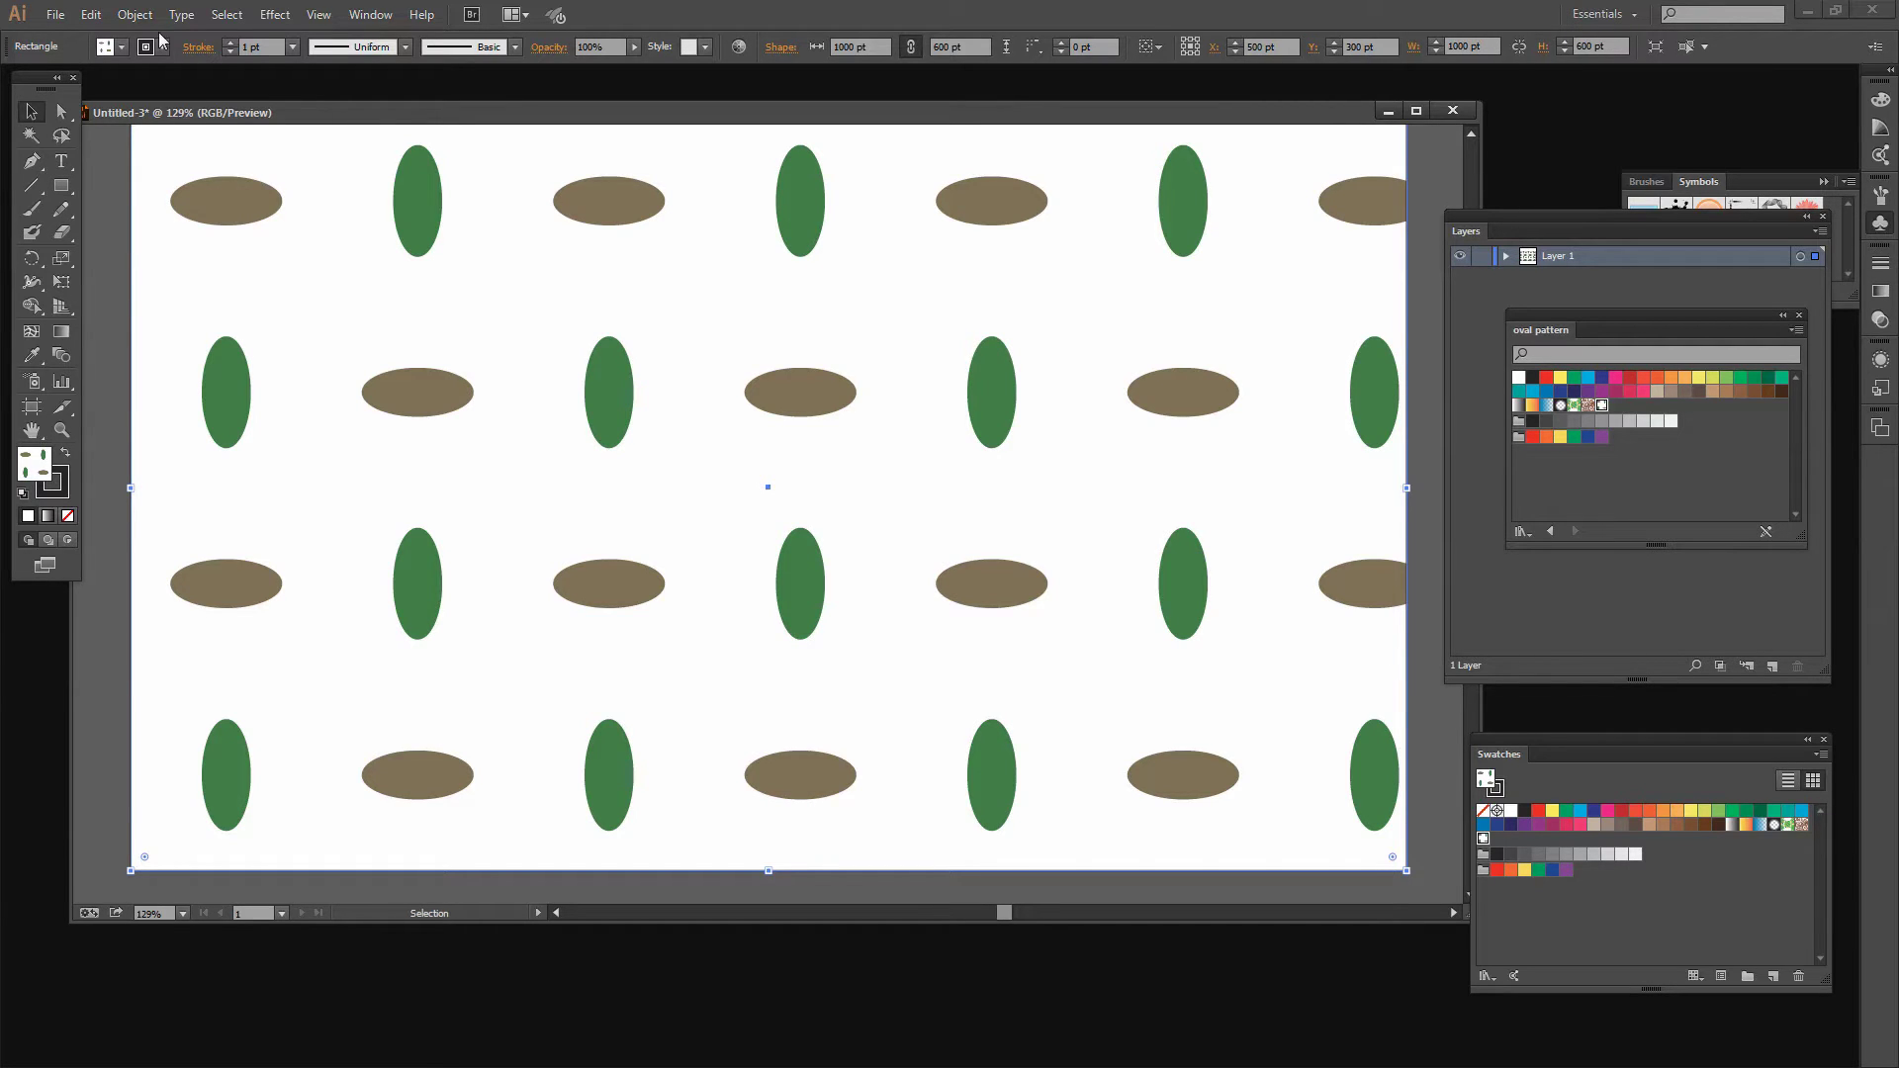
# - Open Object > Transform > Scale set to transform patterns only, with Preview on
pyautogui.click(137, 17)
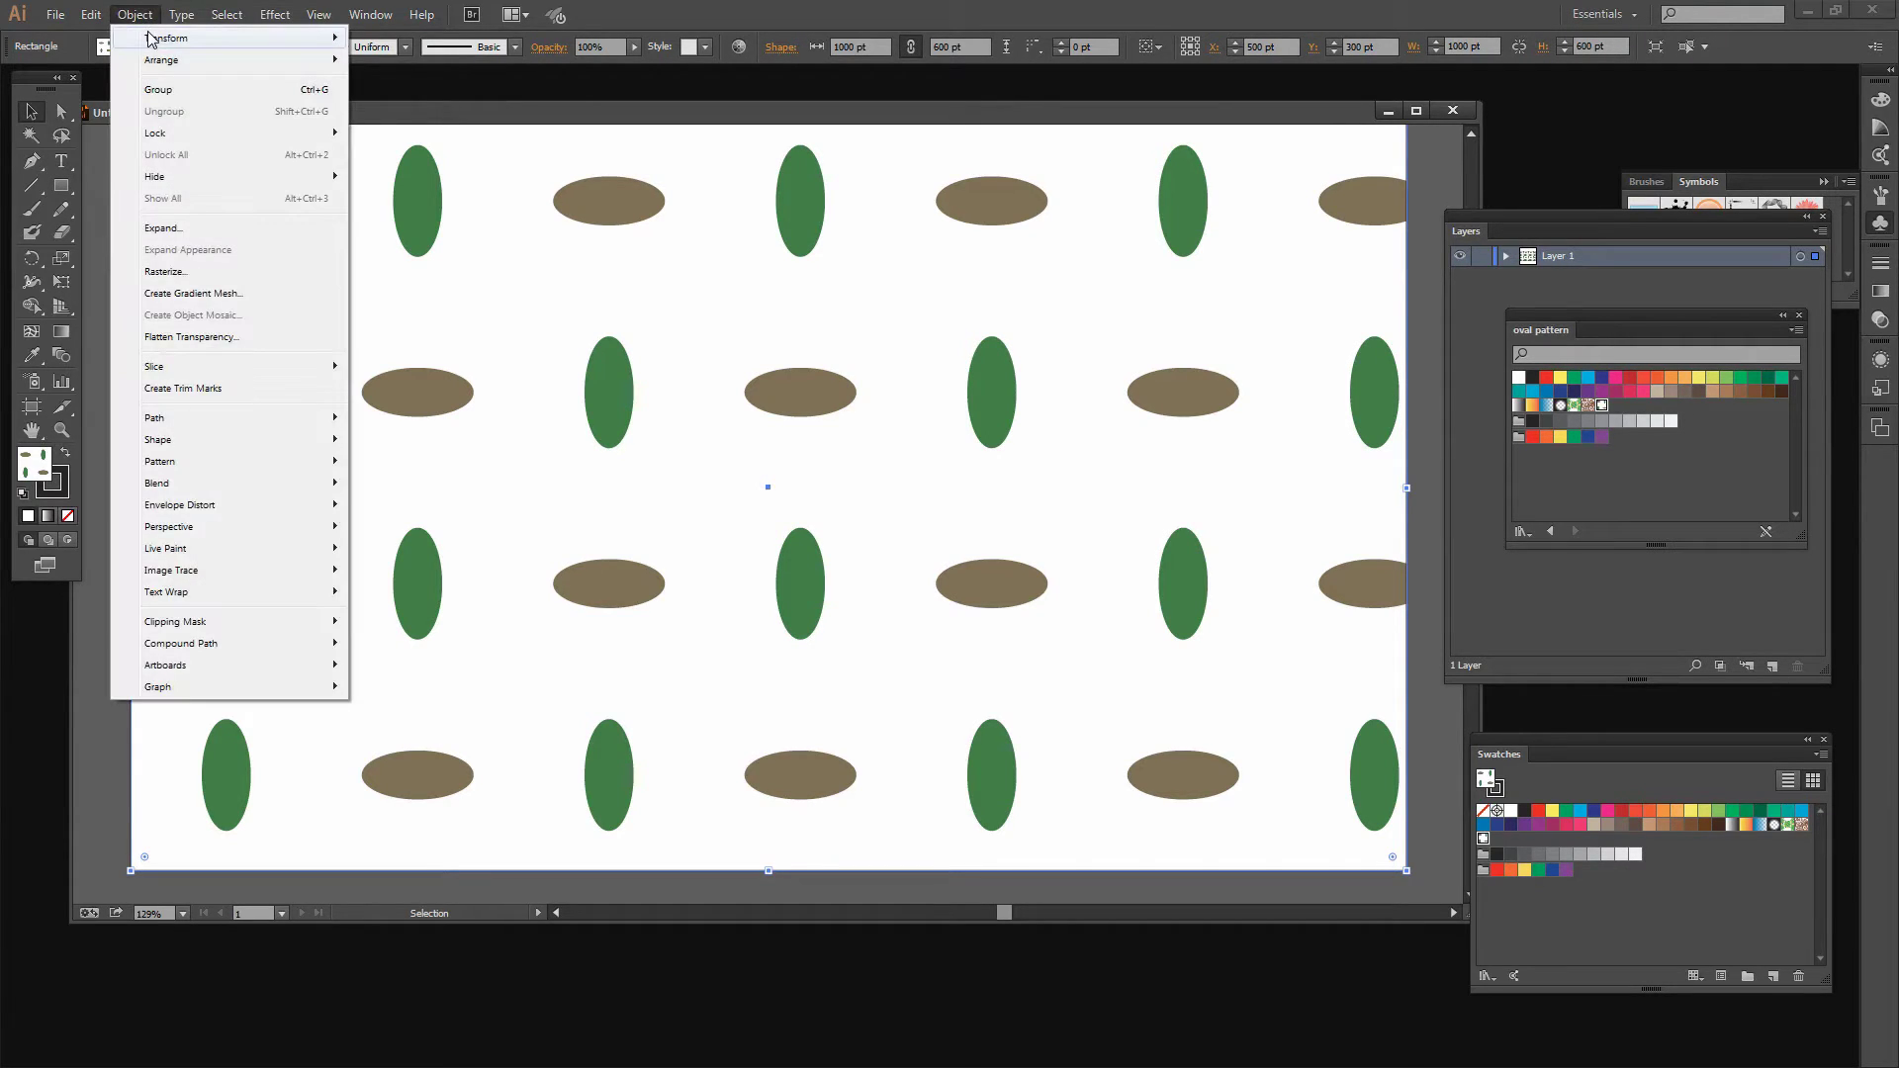
pyautogui.moveTo(151, 37)
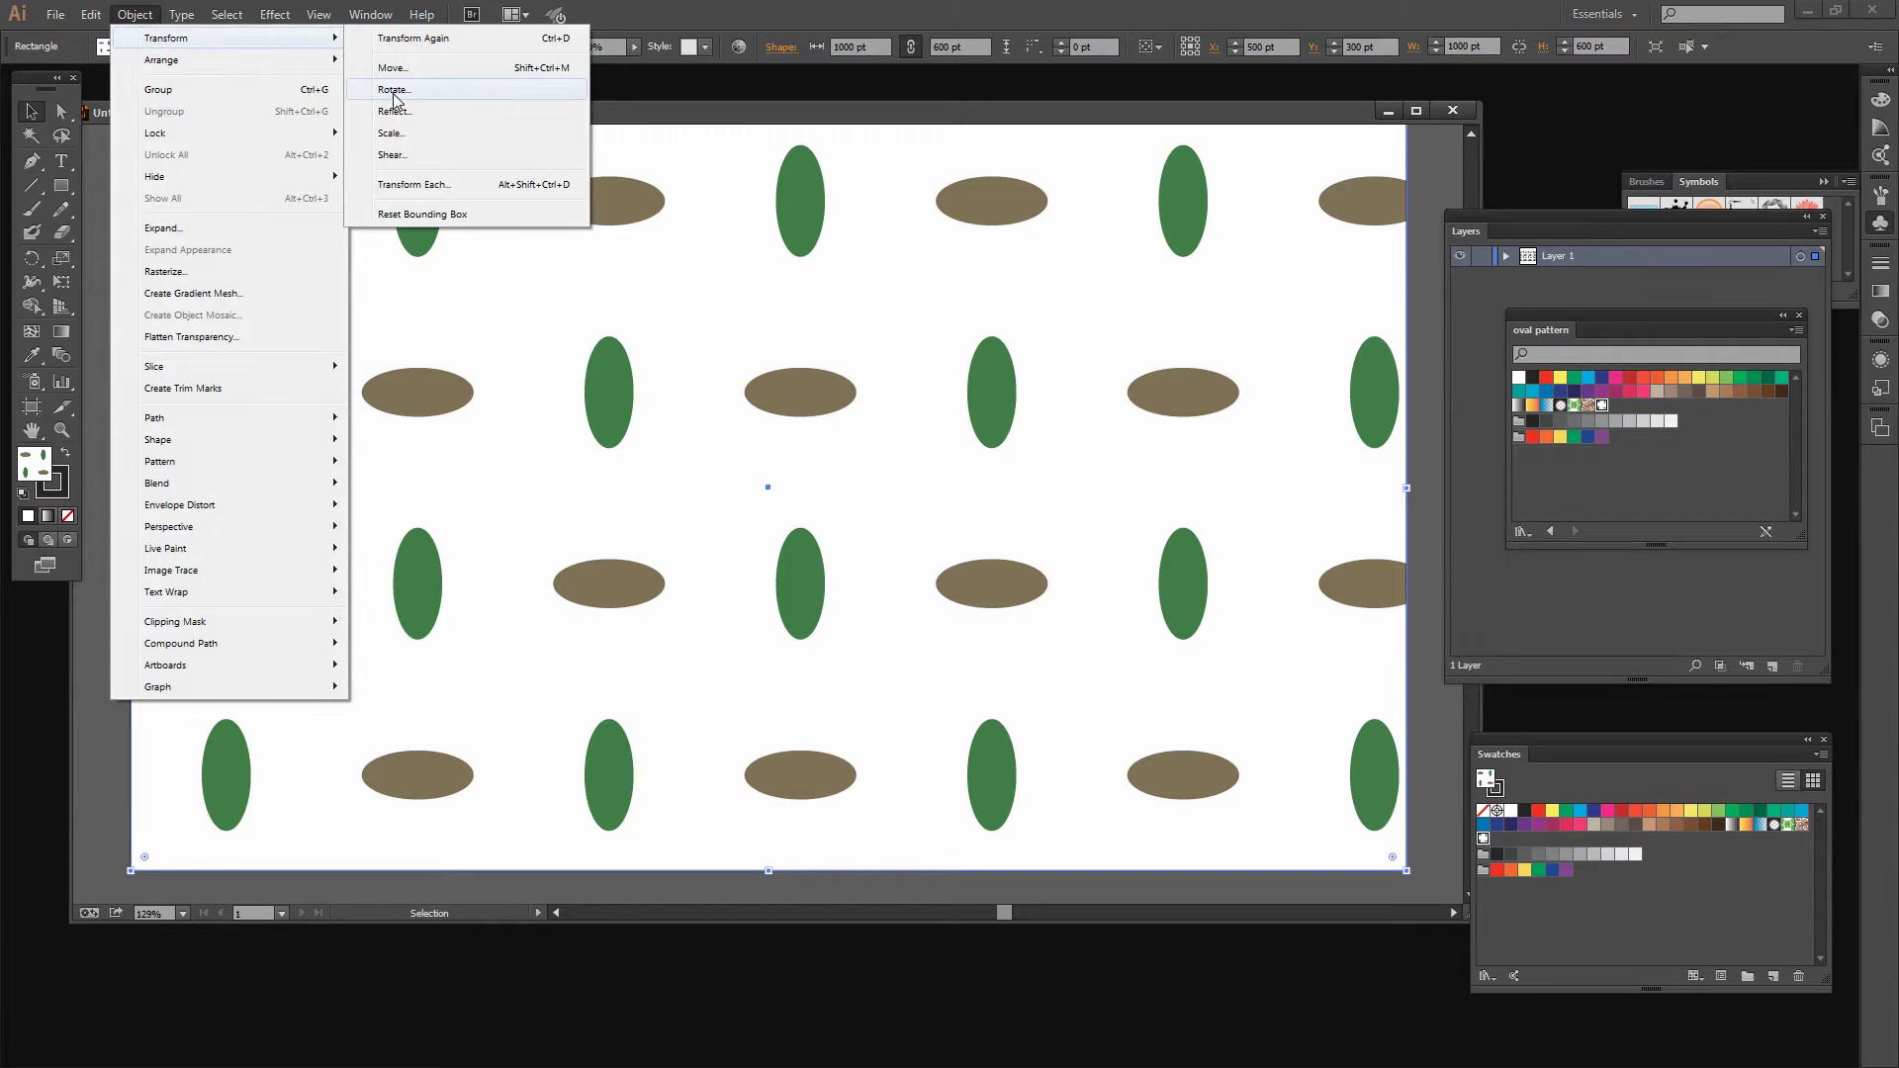
pyautogui.click(420, 133)
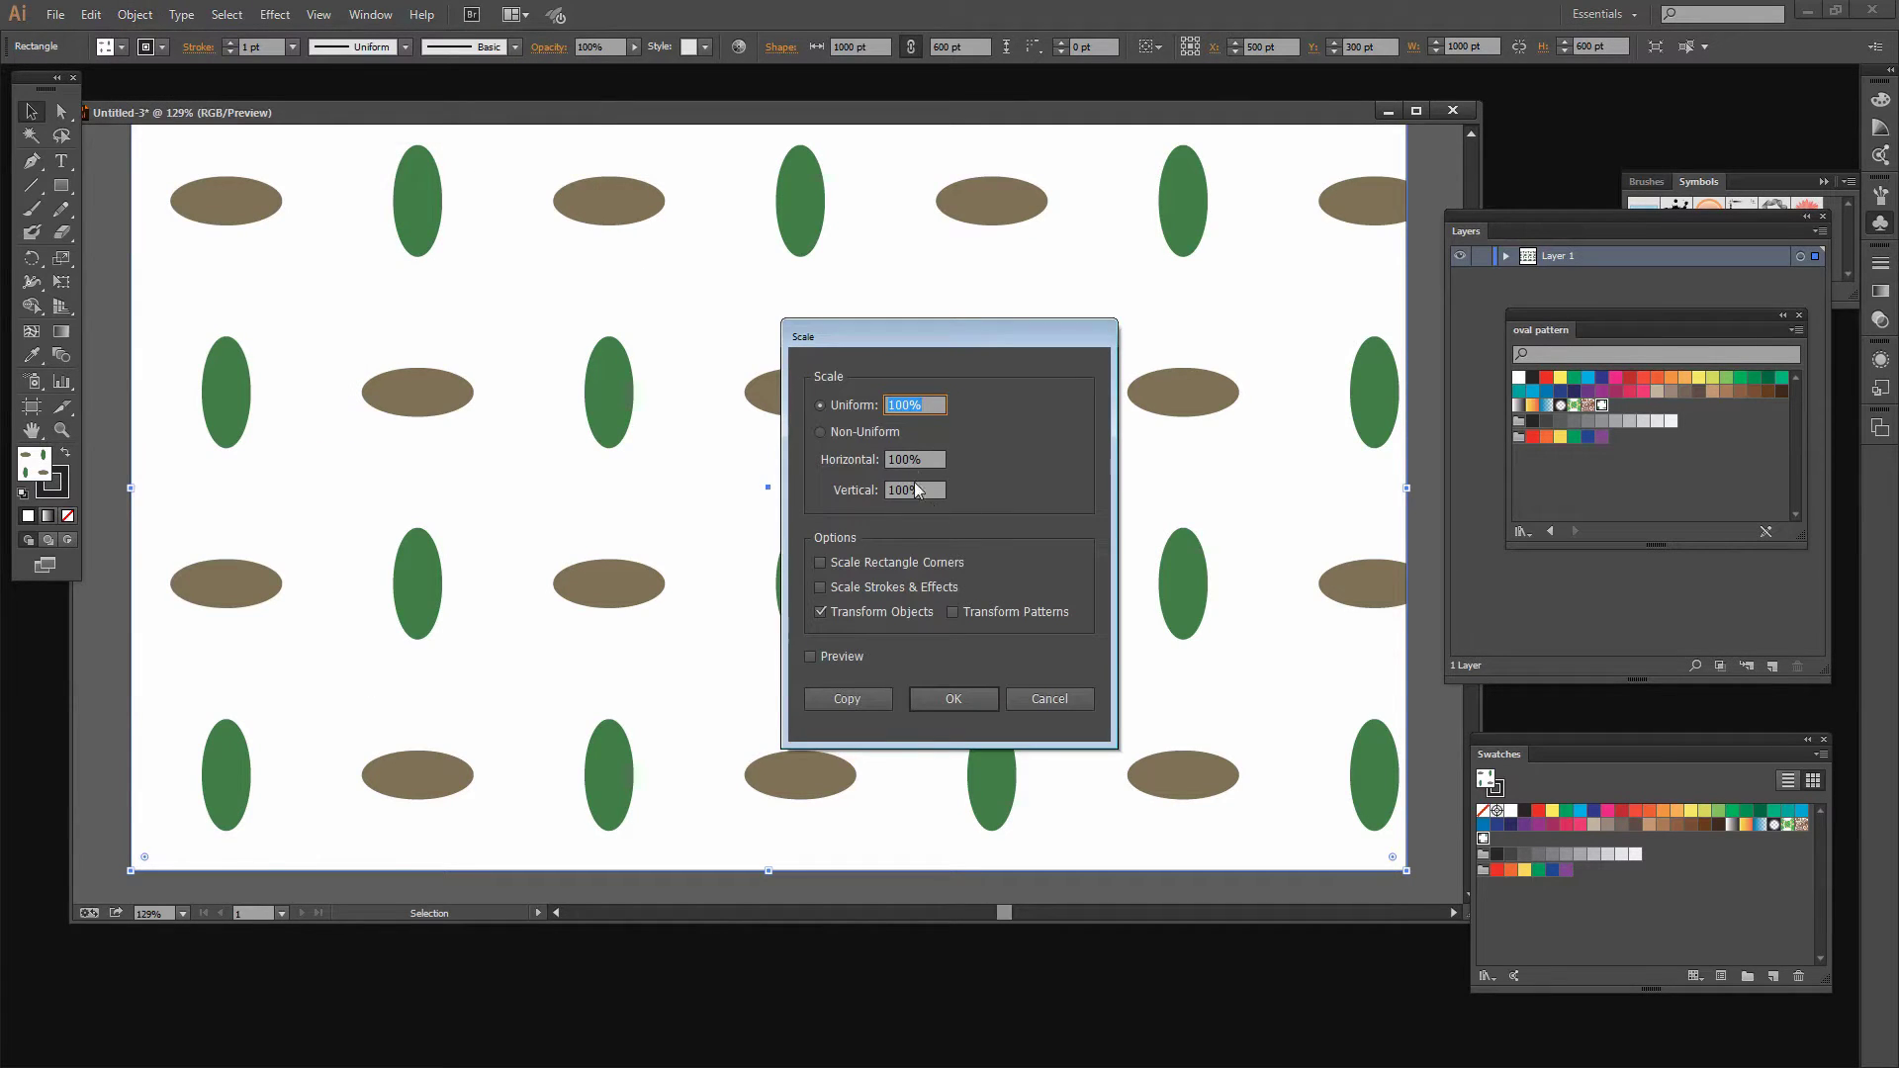
pyautogui.click(820, 612)
pyautogui.click(811, 656)
# - Set the uniform pattern scale to 29% and apply it
pyautogui.click(901, 403)
pyautogui.press('Down')
pyautogui.press('Down')
pyautogui.press('Down')
pyautogui.press('Down')
pyautogui.press('Down')
pyautogui.press('Down')
pyautogui.press('Down')
pyautogui.press('Down')
pyautogui.press('Down')
pyautogui.press('Down')
pyautogui.hotkey('shift', 'Down')
pyautogui.hotkey('shift', 'Down')
pyautogui.hotkey('shift', 'Down')
pyautogui.hotkey('shift', 'Down')
pyautogui.hotkey('shift', 'Down')
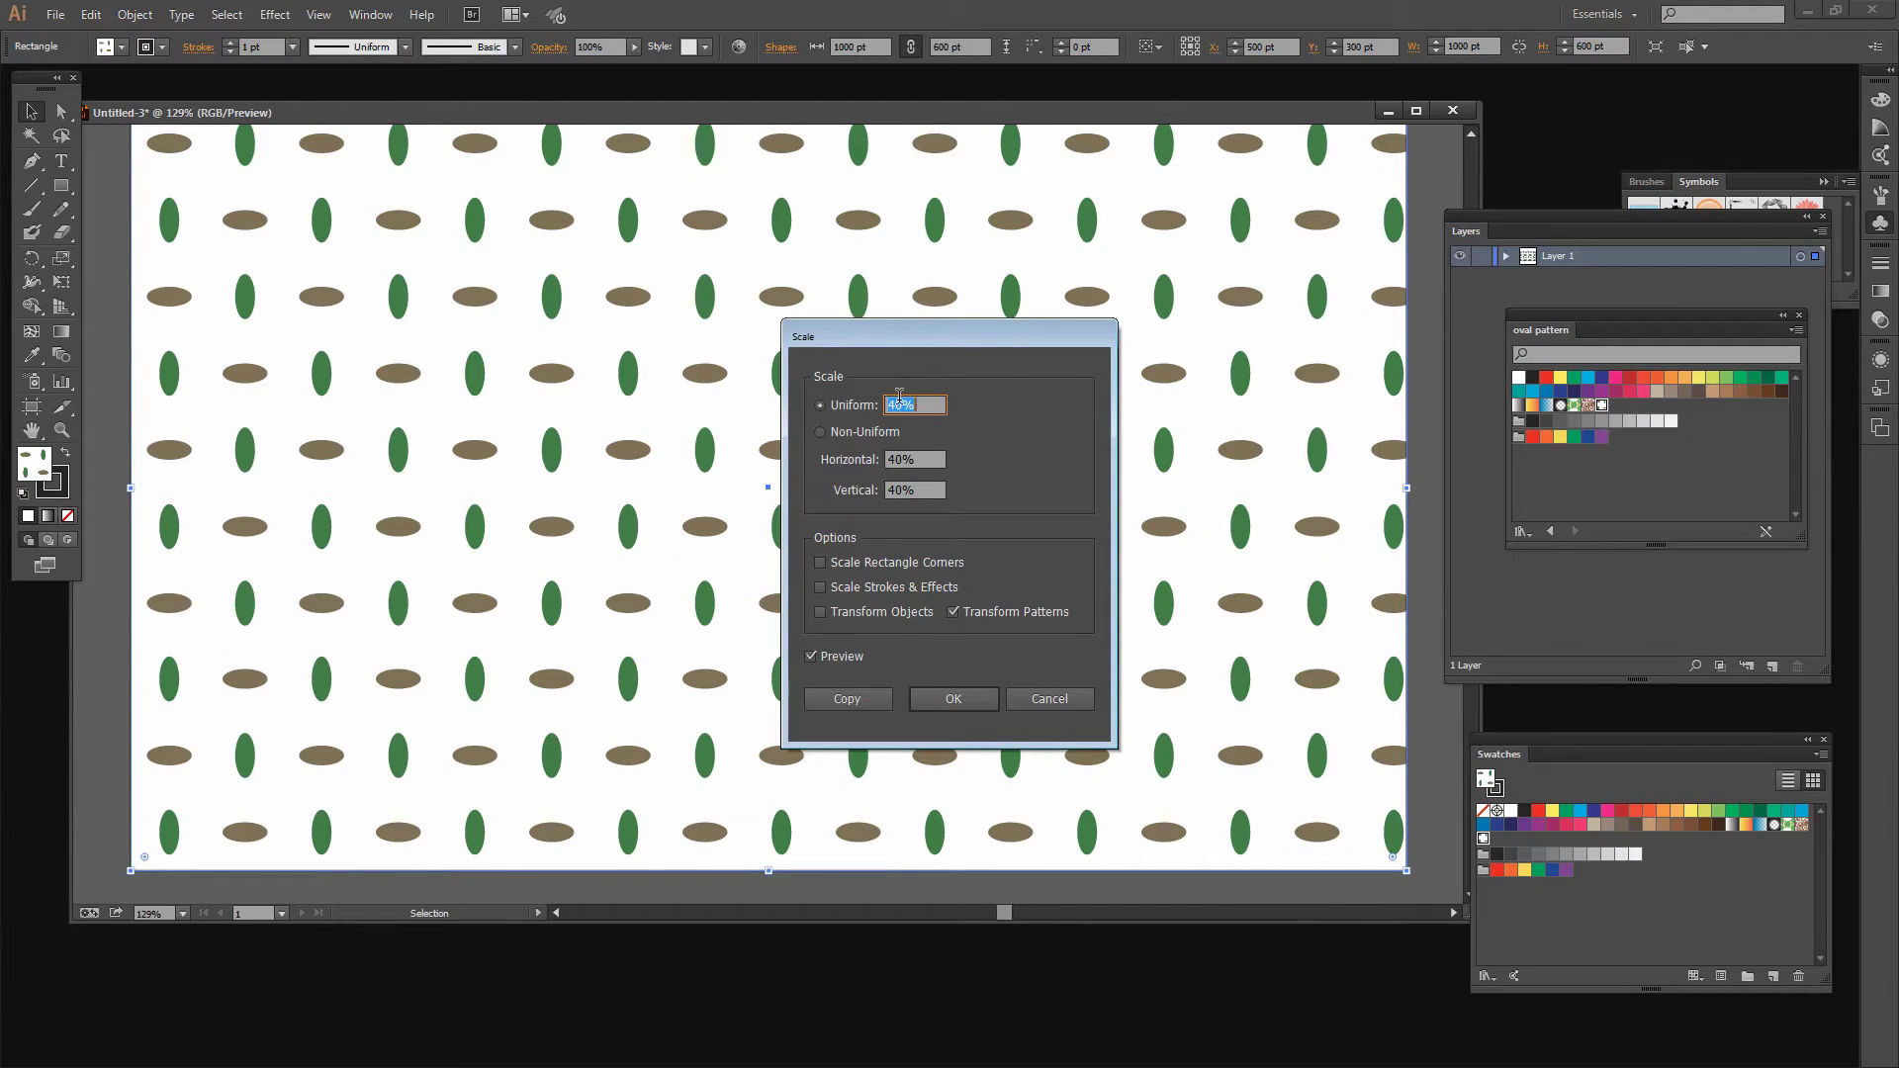
pyautogui.hotkey('shift', 'Down')
pyautogui.hotkey('shift', 'Down')
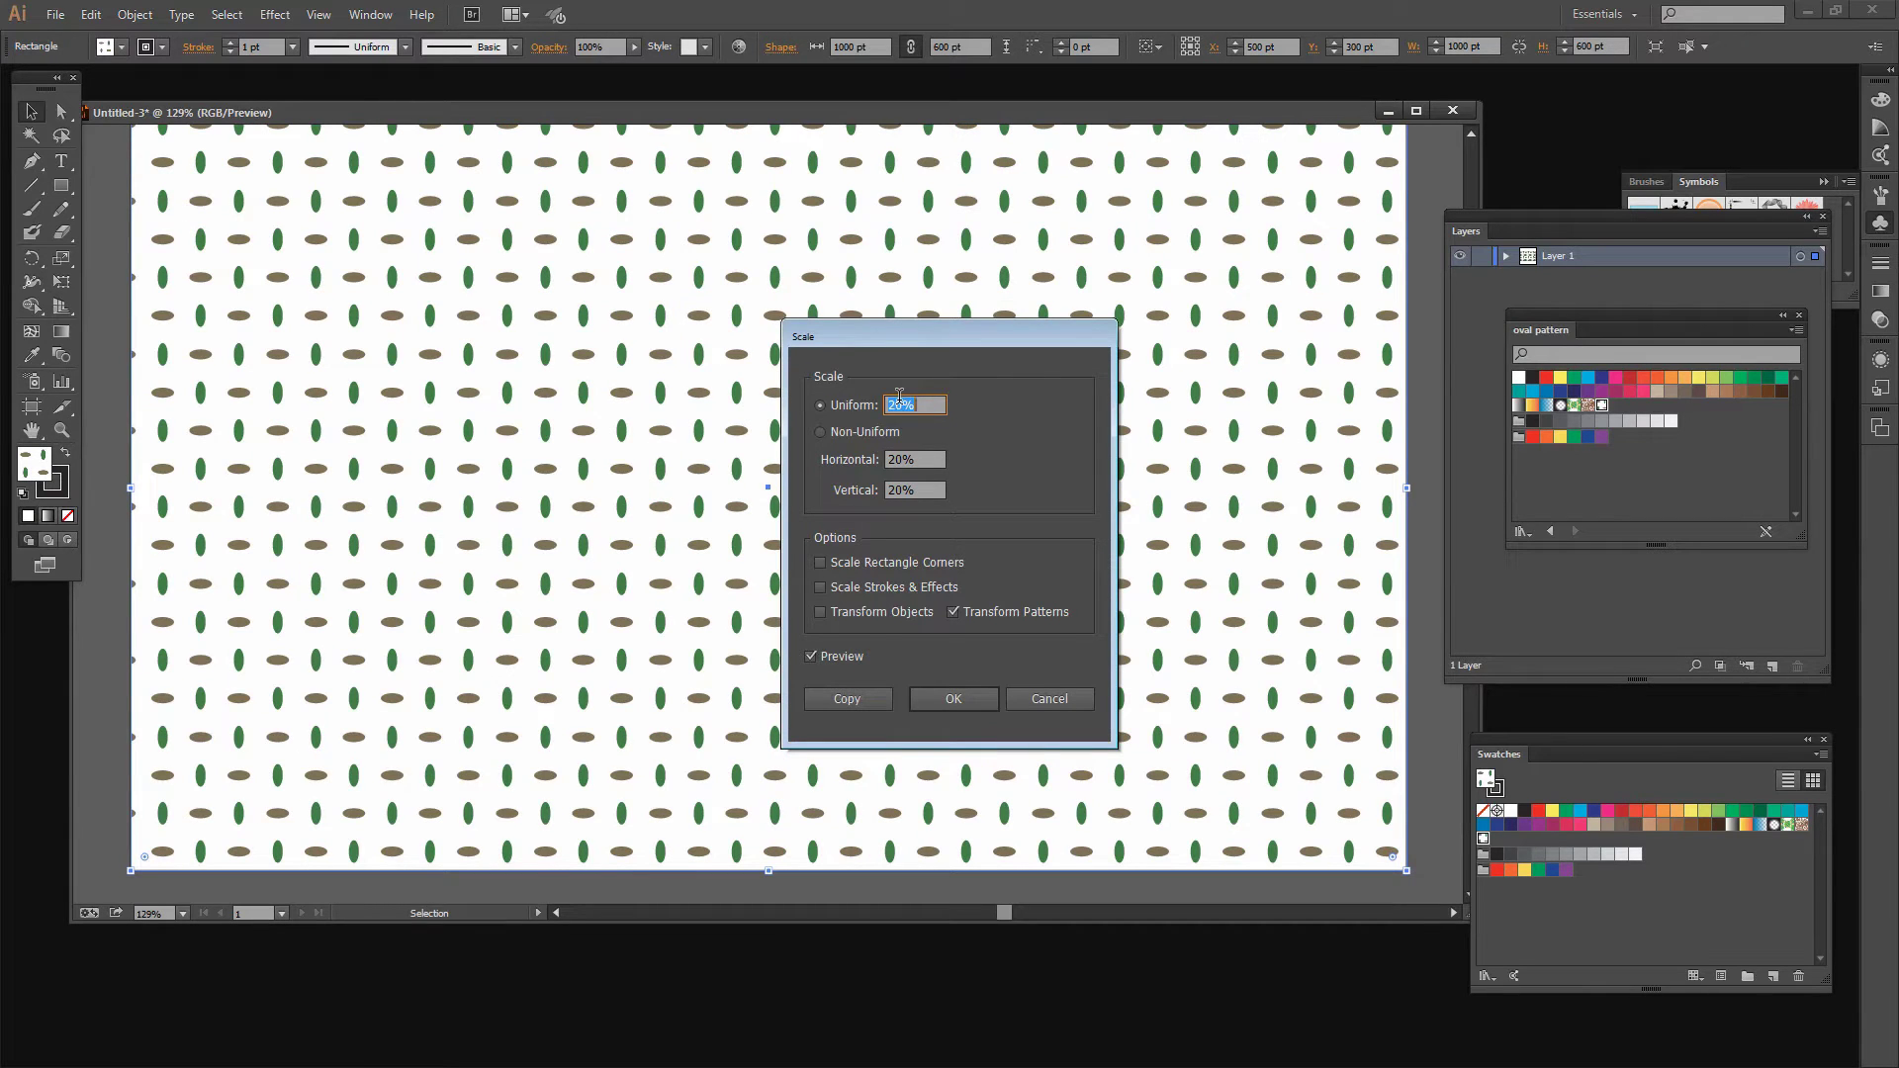
pyautogui.hotkey('shift', 'Down')
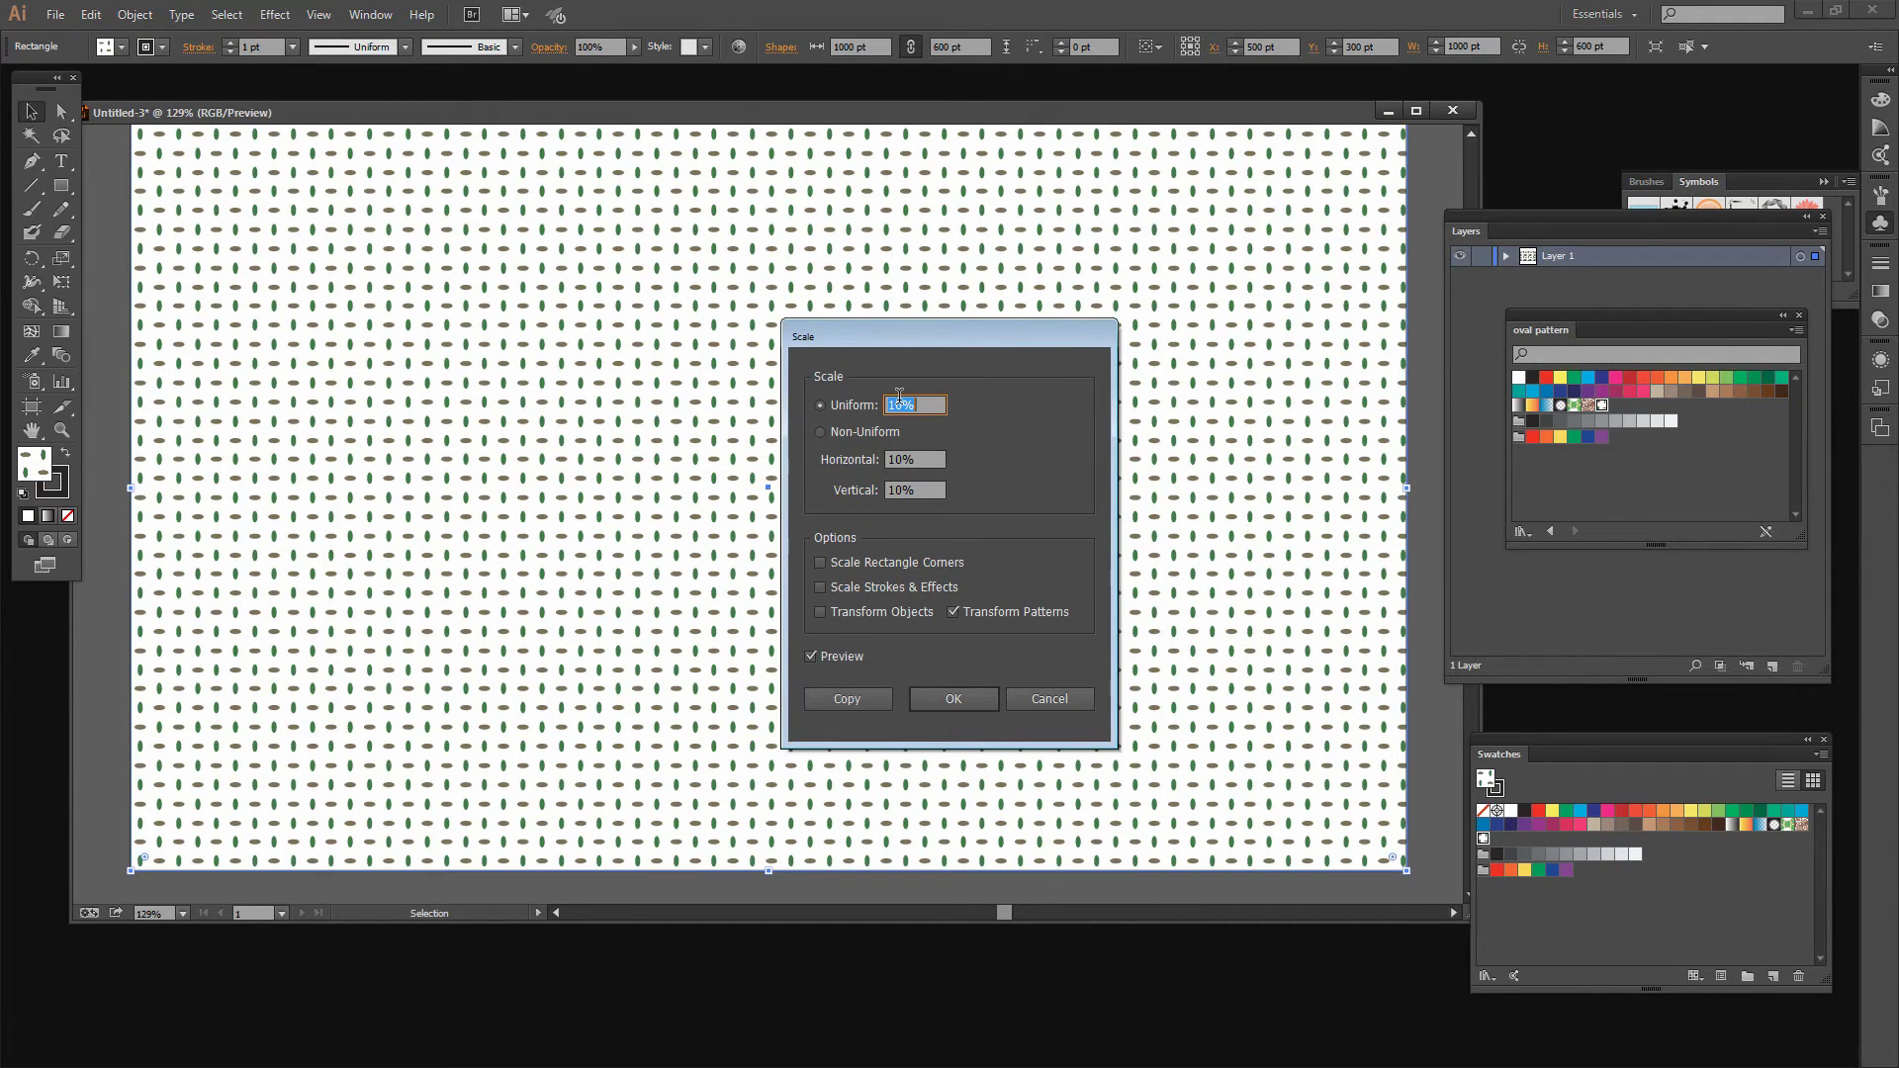
pyautogui.press('Up')
pyautogui.press('Up')
pyautogui.press('Up')
pyautogui.press('Up')
pyautogui.press('Up')
pyautogui.press('Up')
pyautogui.press('Up')
pyautogui.press('Up')
pyautogui.press('Up')
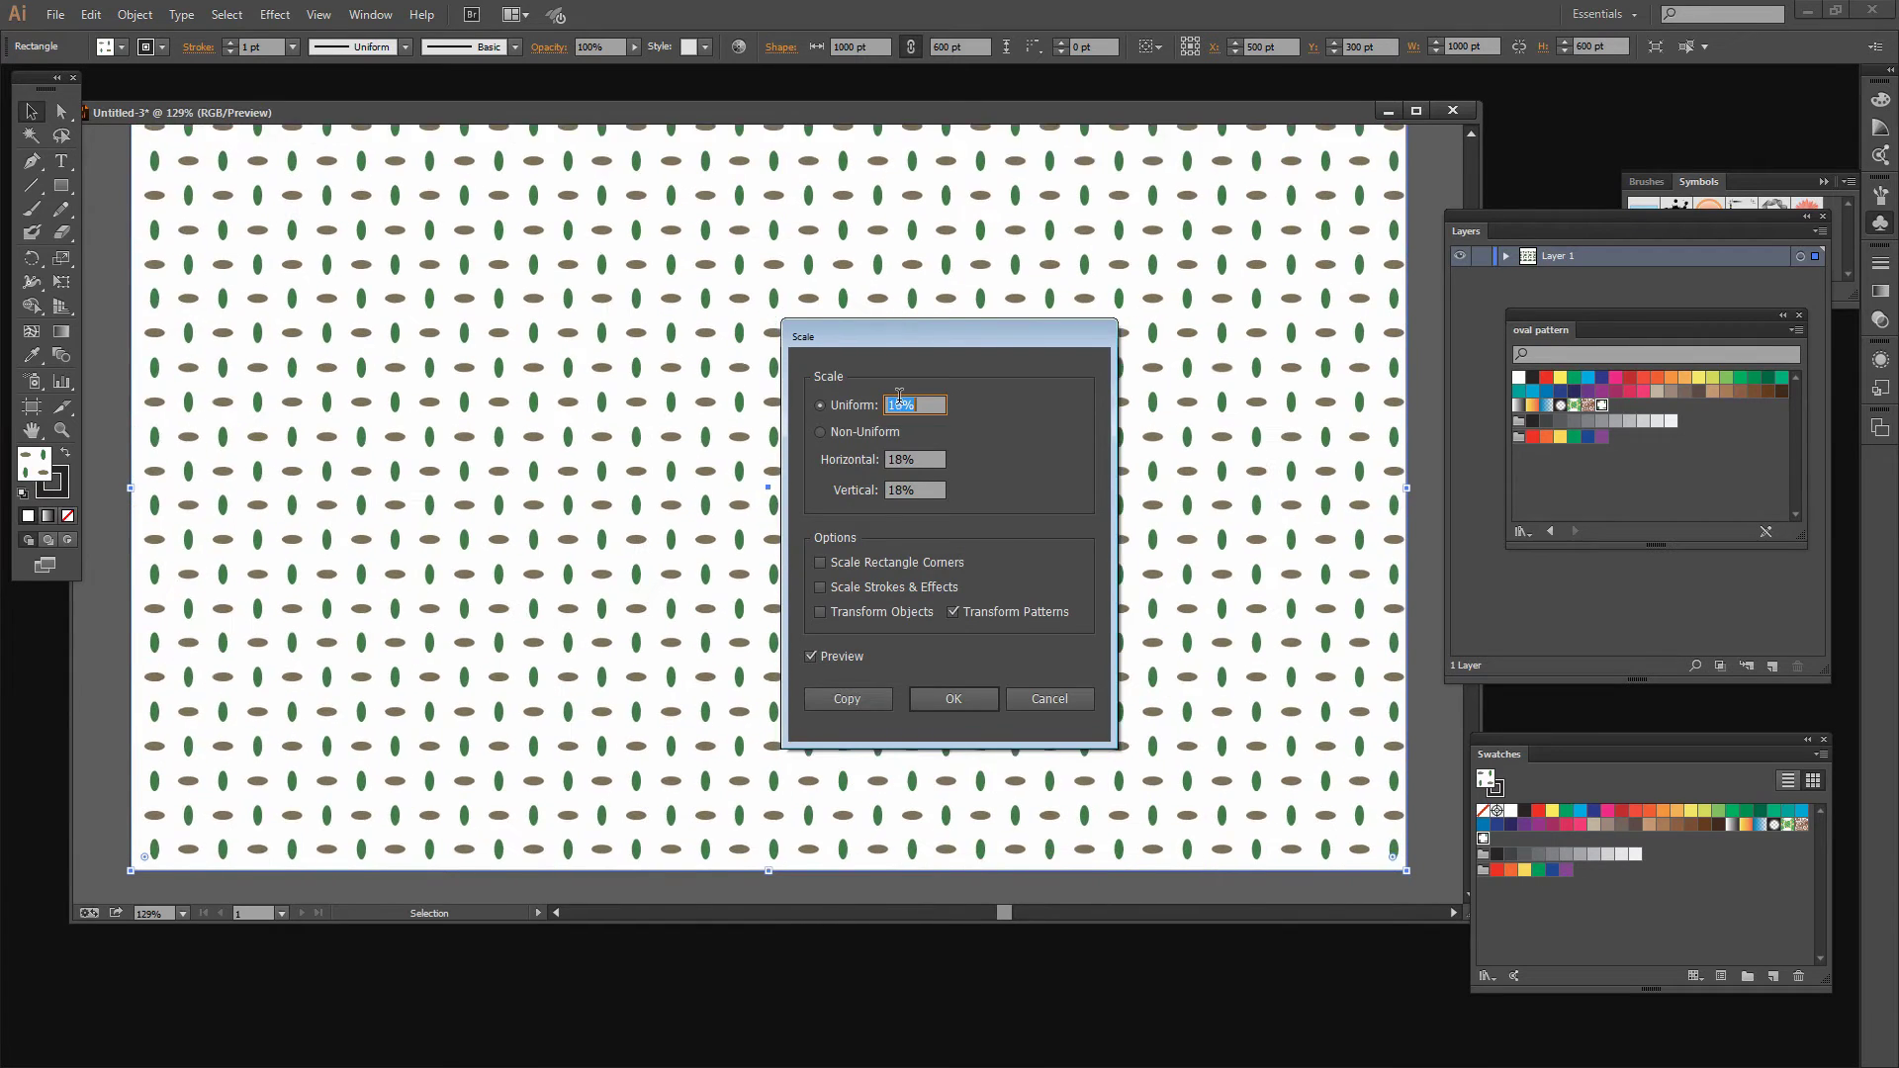
pyautogui.press('Up')
pyautogui.press('Up')
pyautogui.press('Up')
pyautogui.press('Up')
pyautogui.press('Up')
pyautogui.press('Up')
pyautogui.press('Up')
pyautogui.press('Up')
pyautogui.press('Up')
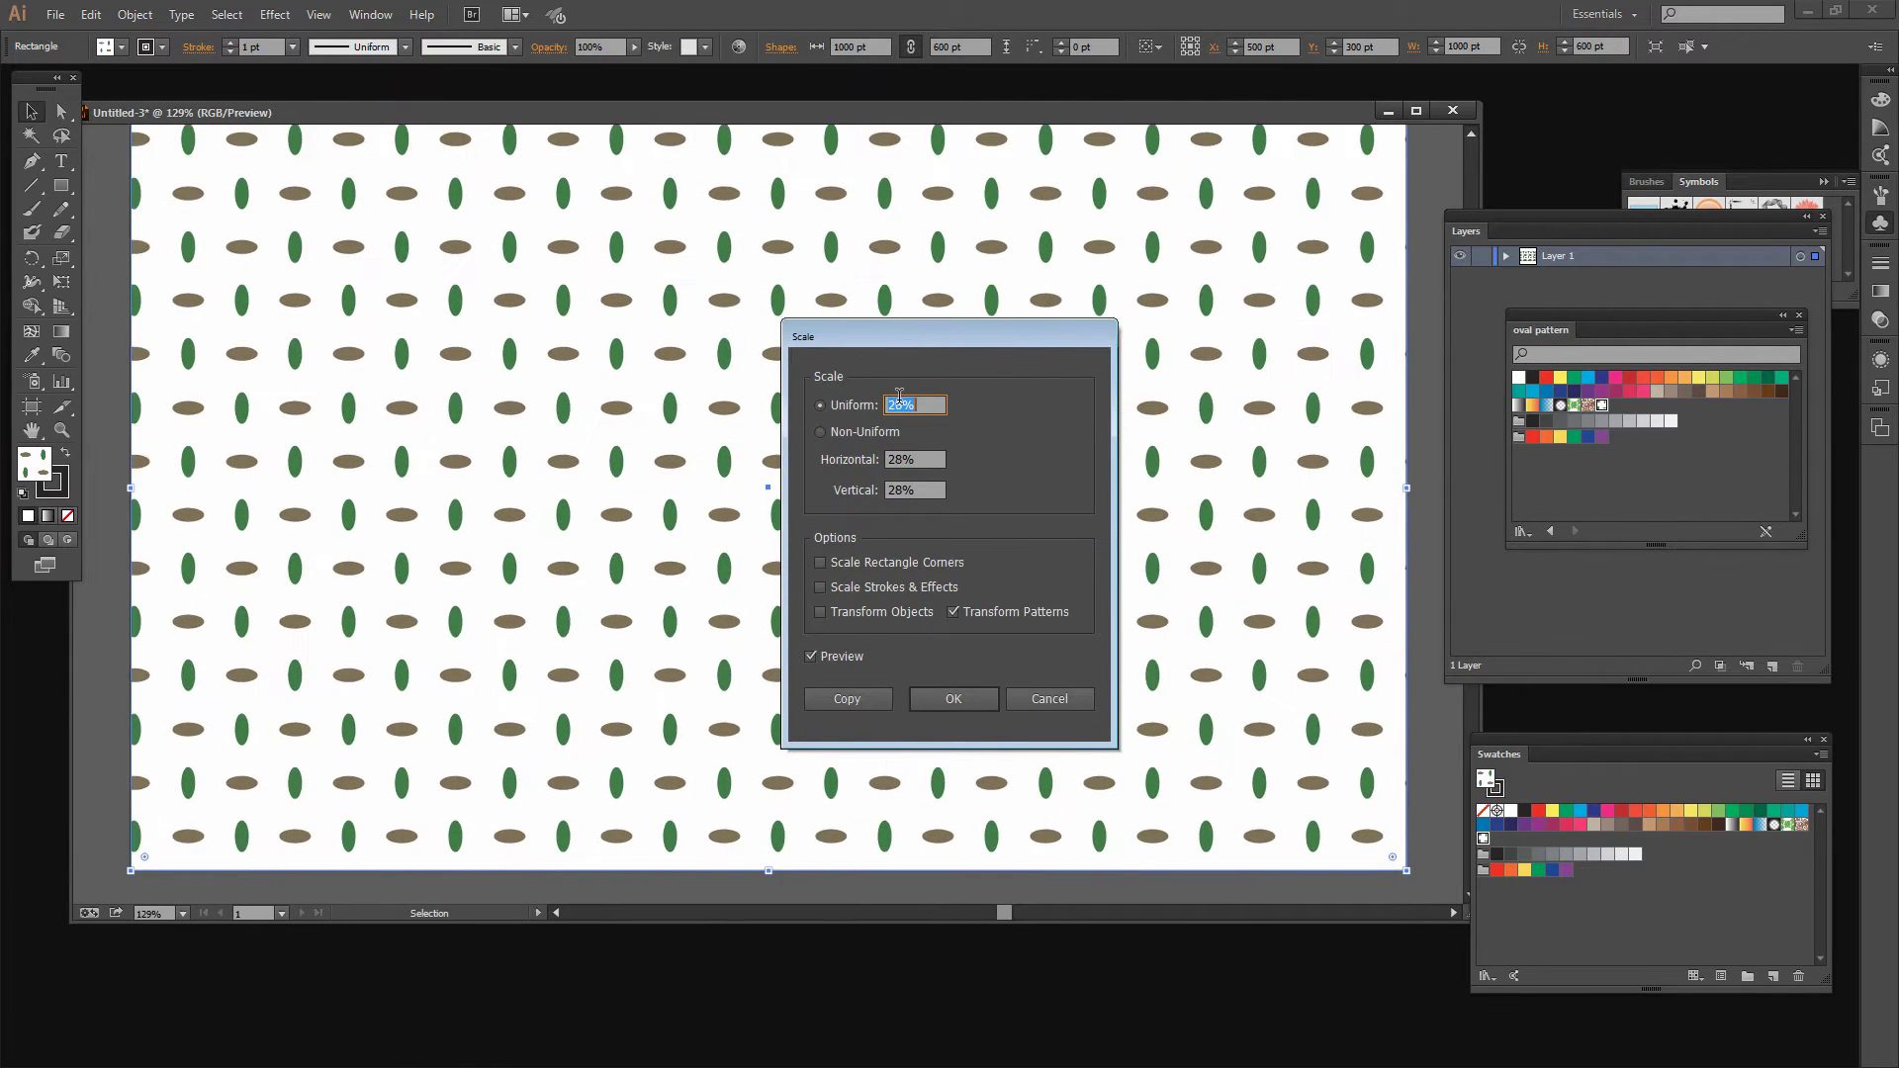
pyautogui.press('Up')
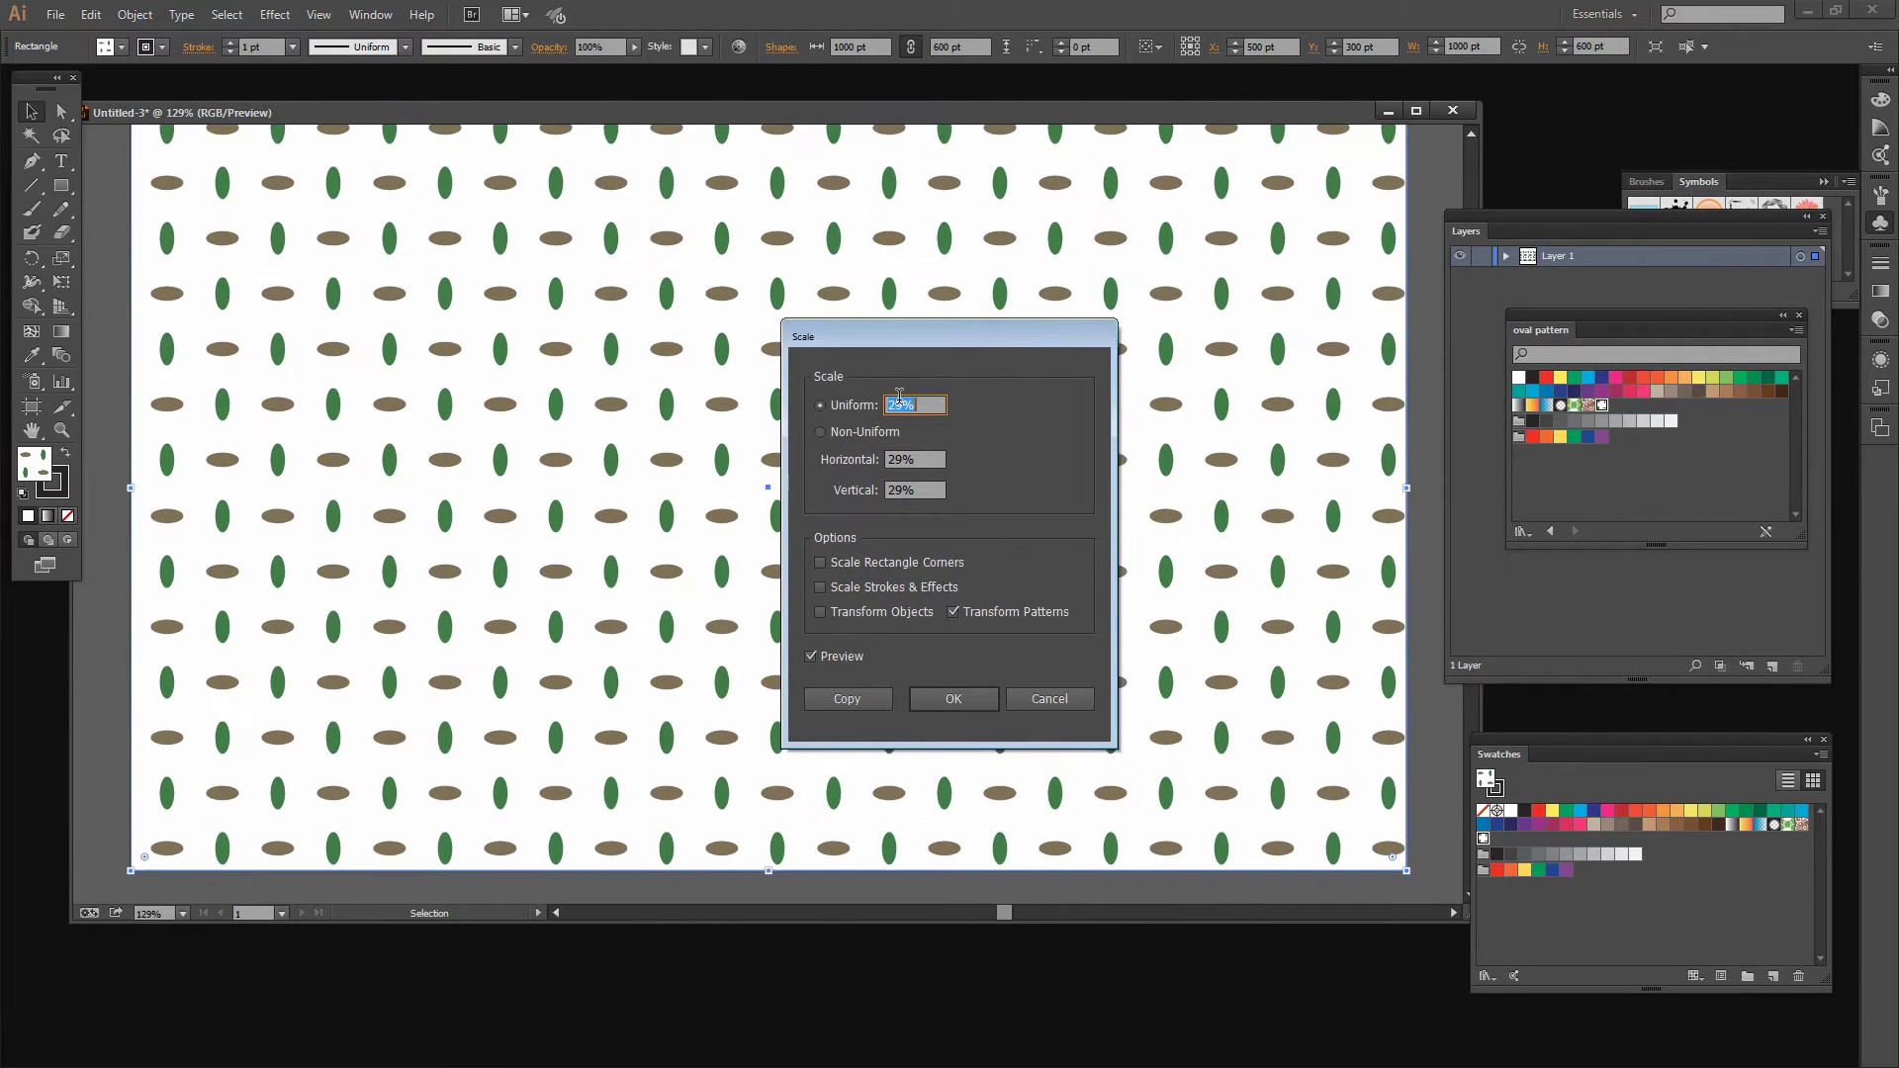
pyautogui.click(955, 702)
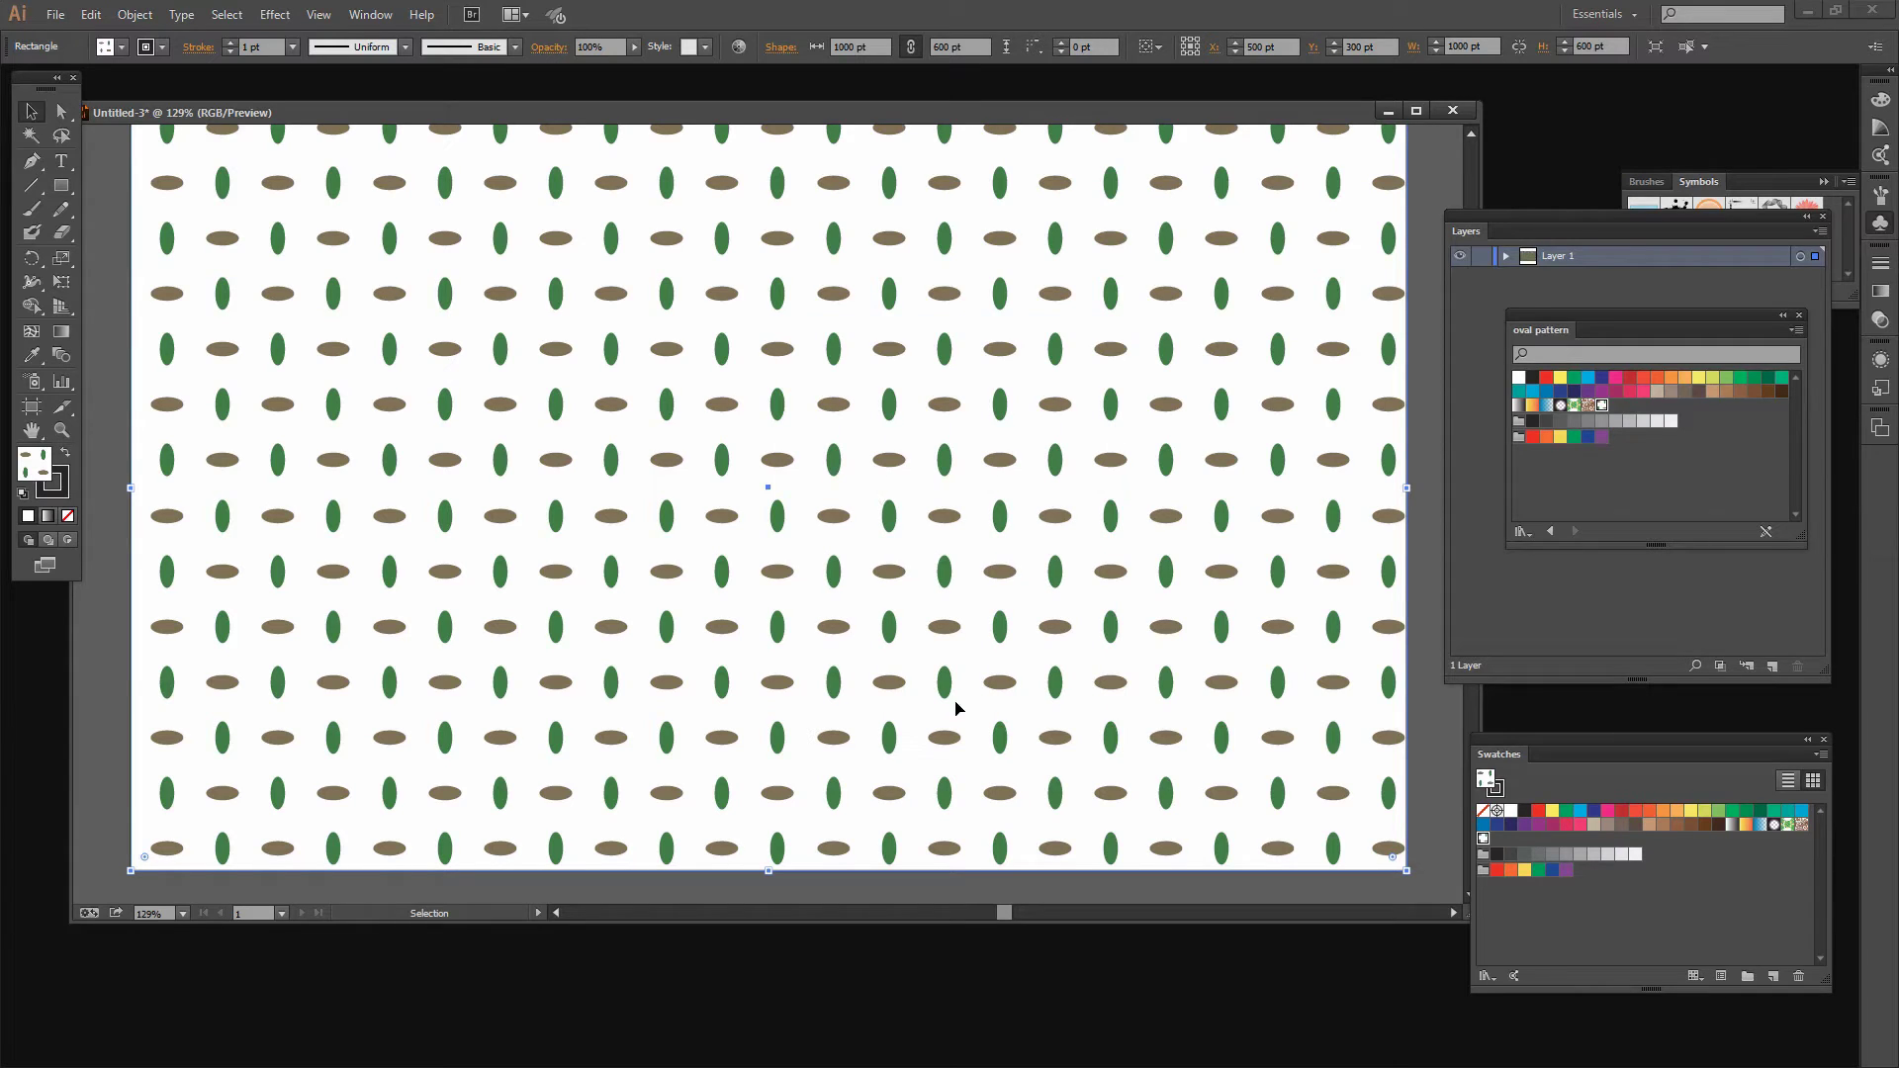